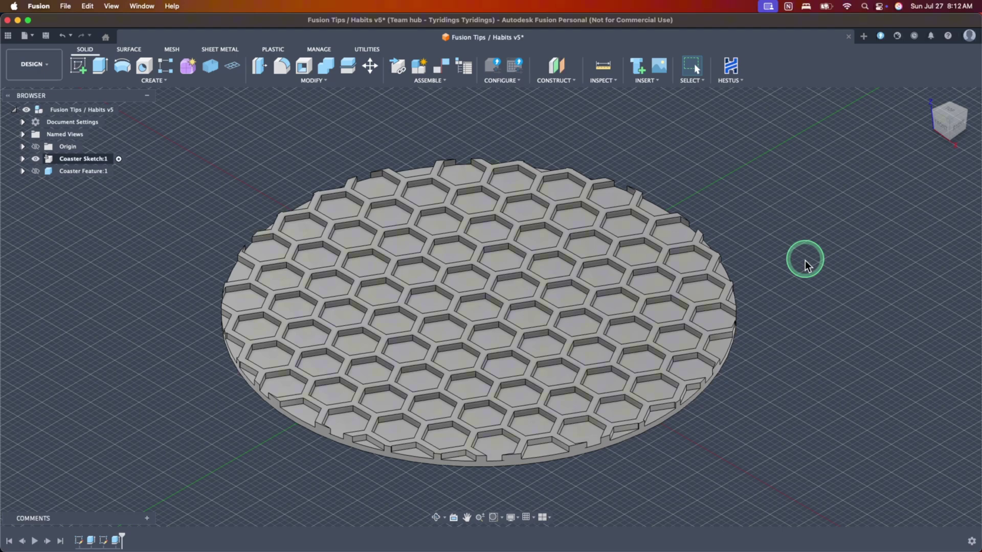
pyautogui.keyDown('shift'); pyautogui.moveTo(804, 260); pyautogui.dragTo(806, 265, button='middle'); pyautogui.keyUp('shift')
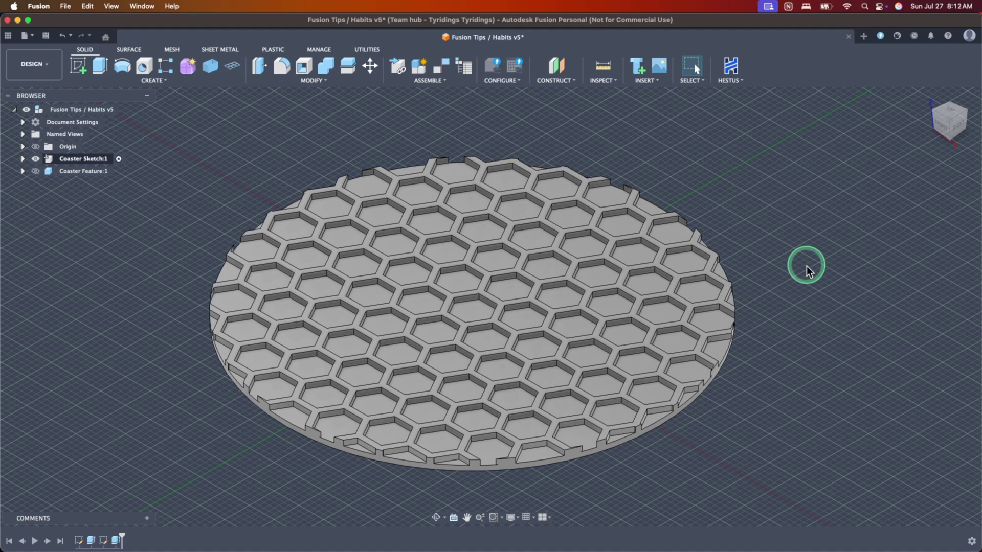
pyautogui.scroll(-5, 864, 248)
pyautogui.scroll(5, 849, 251)
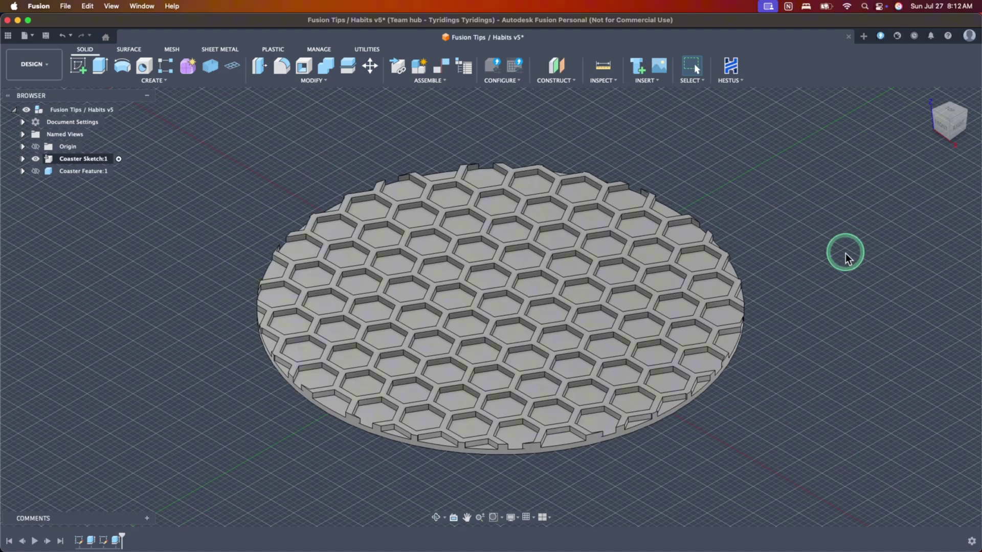
pyautogui.scroll(5, 839, 255)
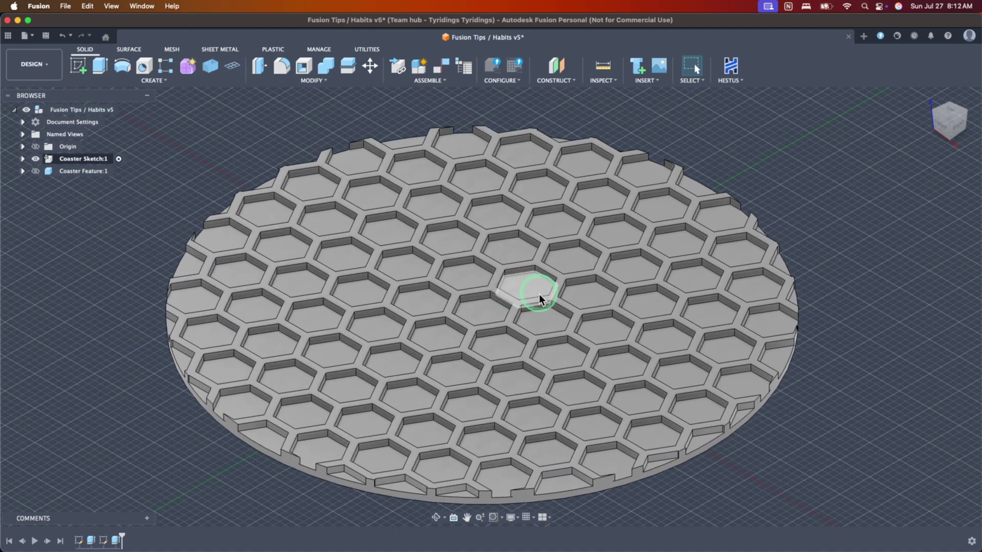
pyautogui.scroll(-4, 861, 242)
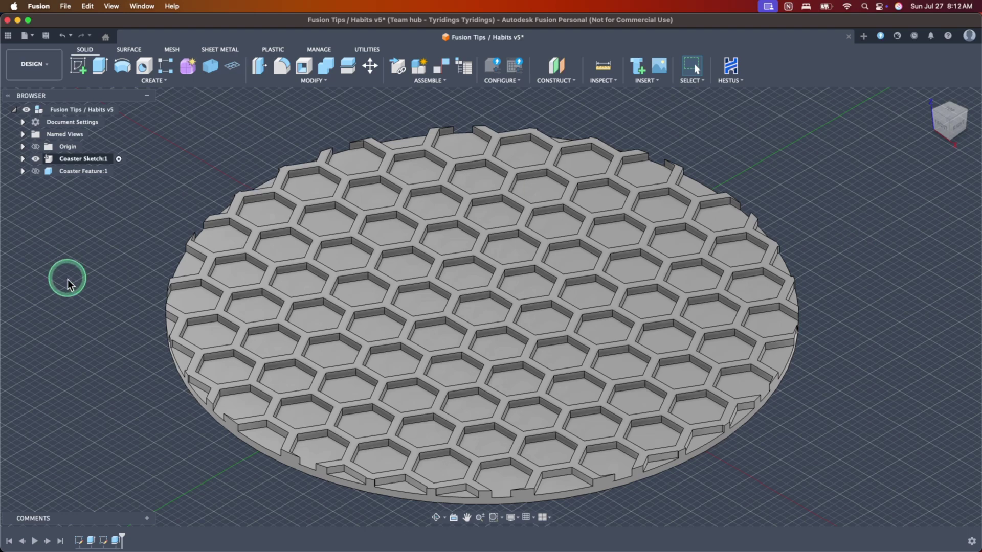
# Open the hexagon sketch of the Coaster Sketch component, examine its layout across the disc, and return to the home view of the model
pyautogui.doubleClick(52, 157)
pyautogui.scroll(-3, 307, 364)
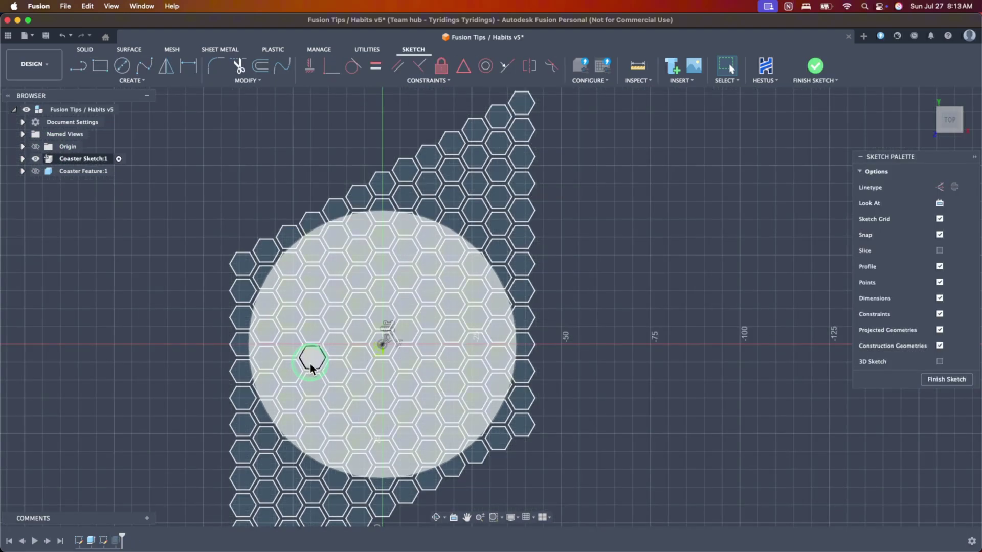
pyautogui.scroll(2, 460, 324)
pyautogui.scroll(1, 463, 311)
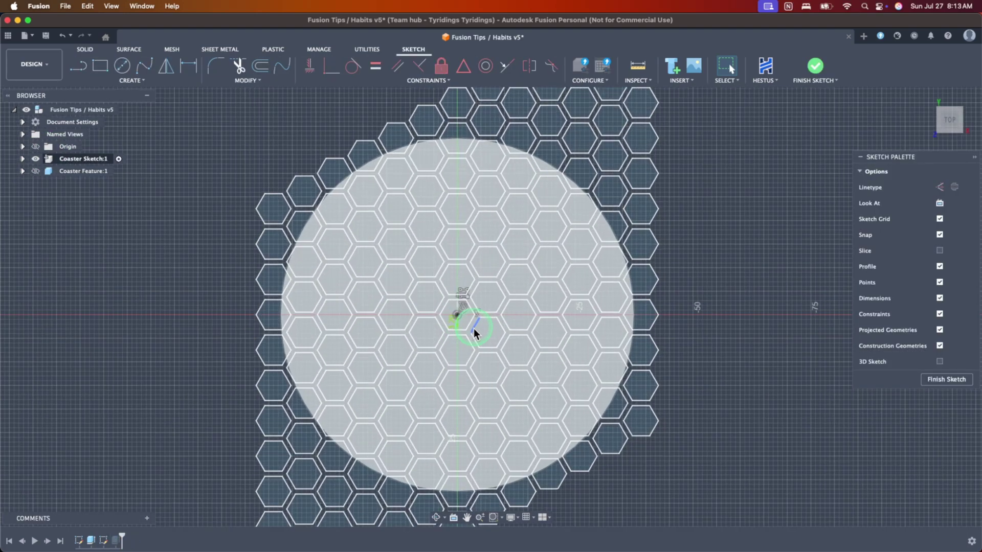
pyautogui.scroll(-1, 713, 301)
pyautogui.scroll(2, 483, 314)
pyautogui.scroll(-1, 325, 434)
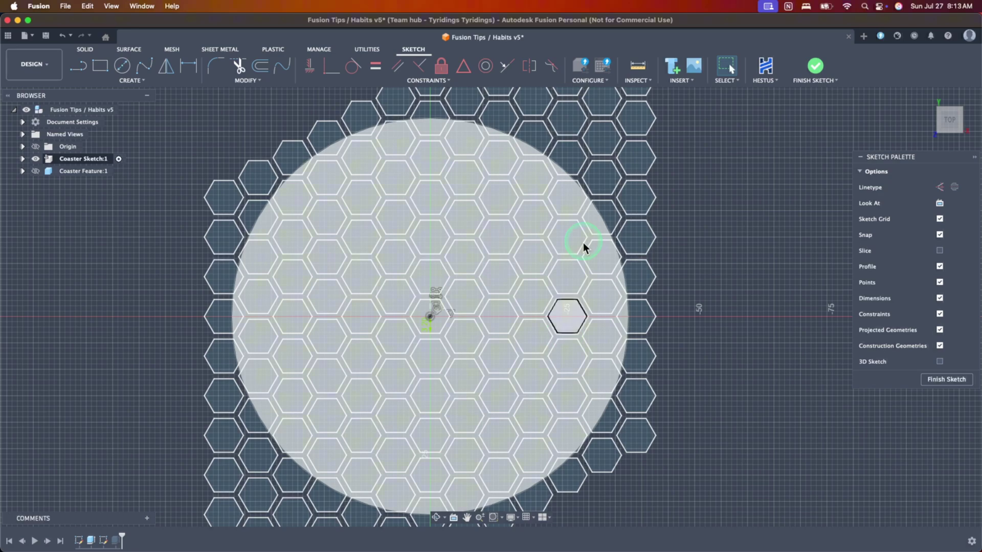
pyautogui.scroll(-3, 675, 285)
pyautogui.scroll(1, 515, 268)
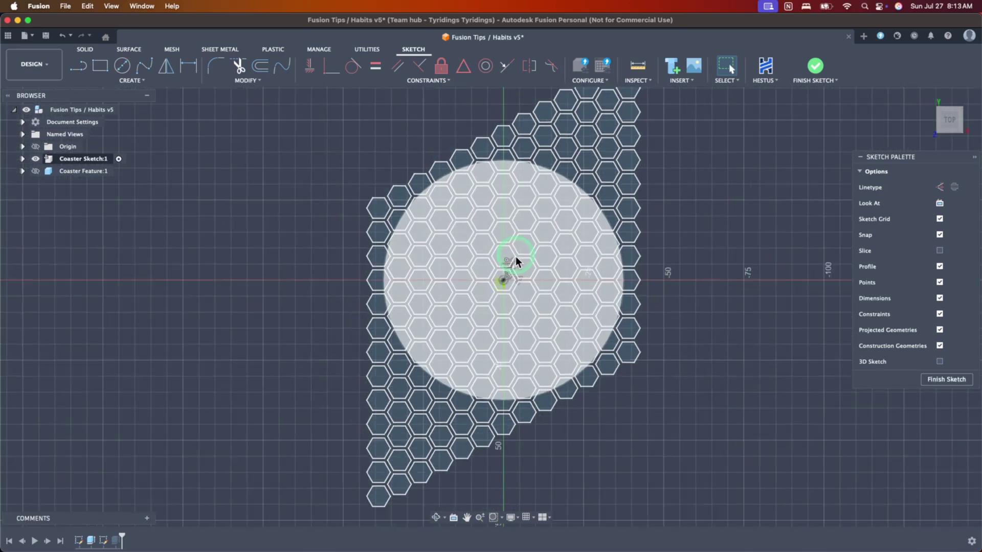
pyautogui.scroll(-1, 517, 262)
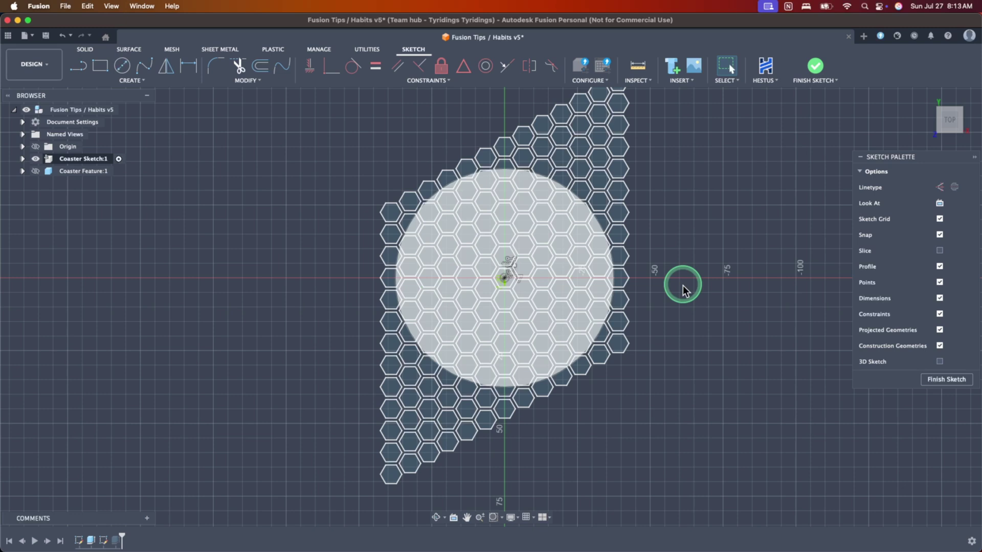
pyautogui.click(945, 378)
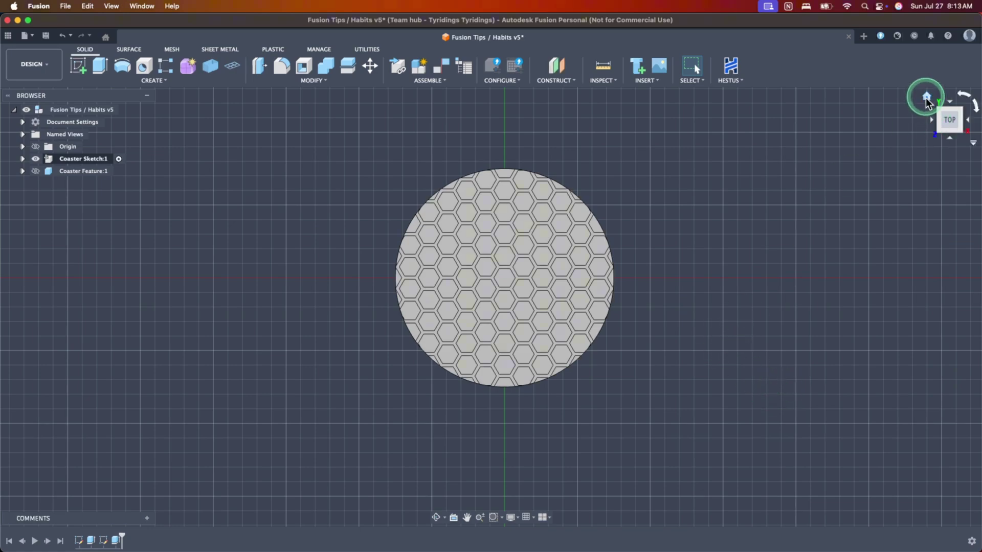
pyautogui.click(926, 97)
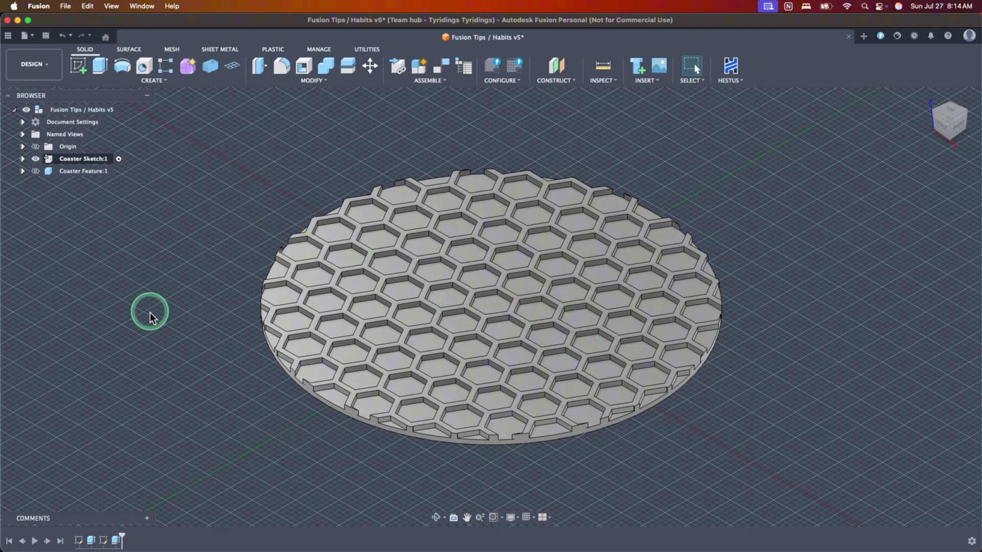
# Reopen the hexagon sketch and inspect the pattern attached to the central hexagon
pyautogui.doubleClick(104, 540)
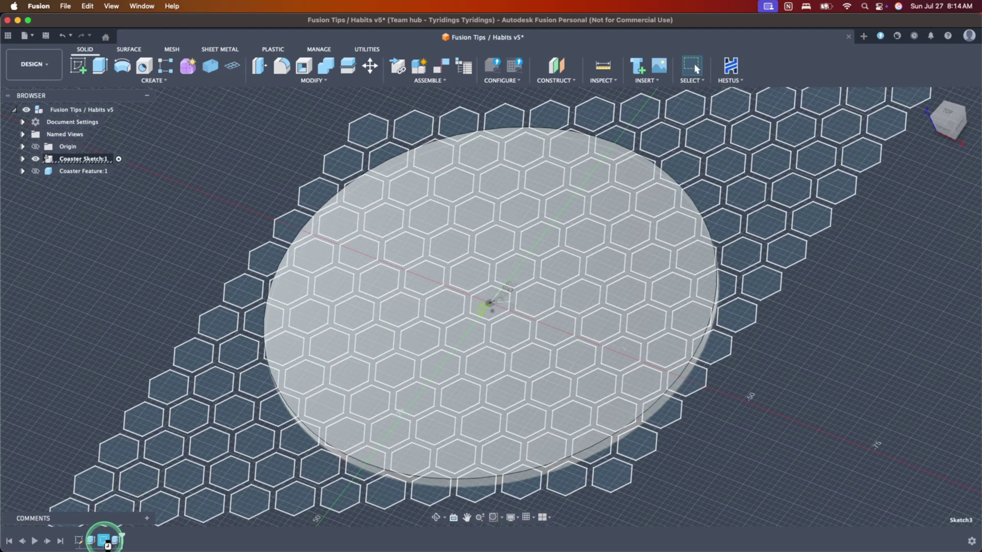
pyautogui.scroll(10, 504, 292)
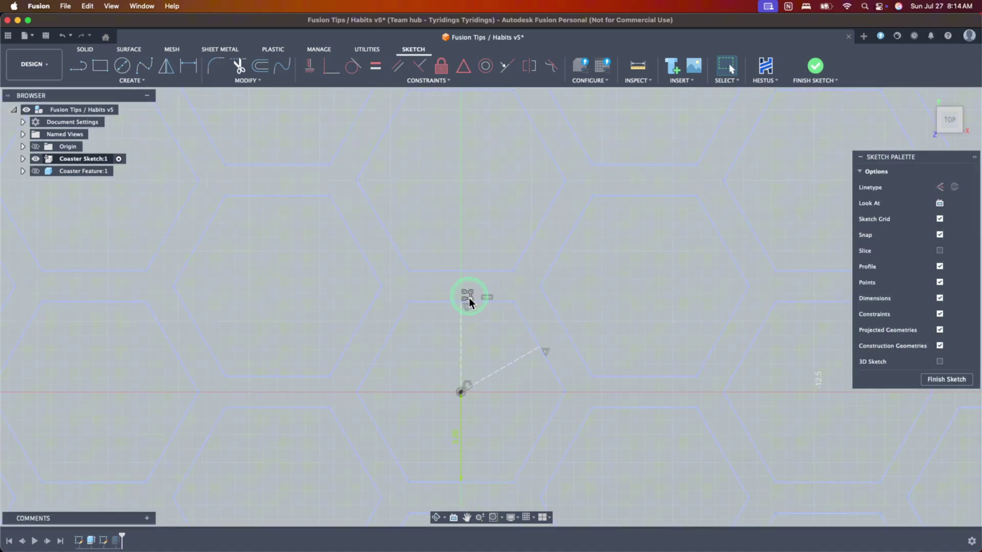
pyautogui.doubleClick(467, 296)
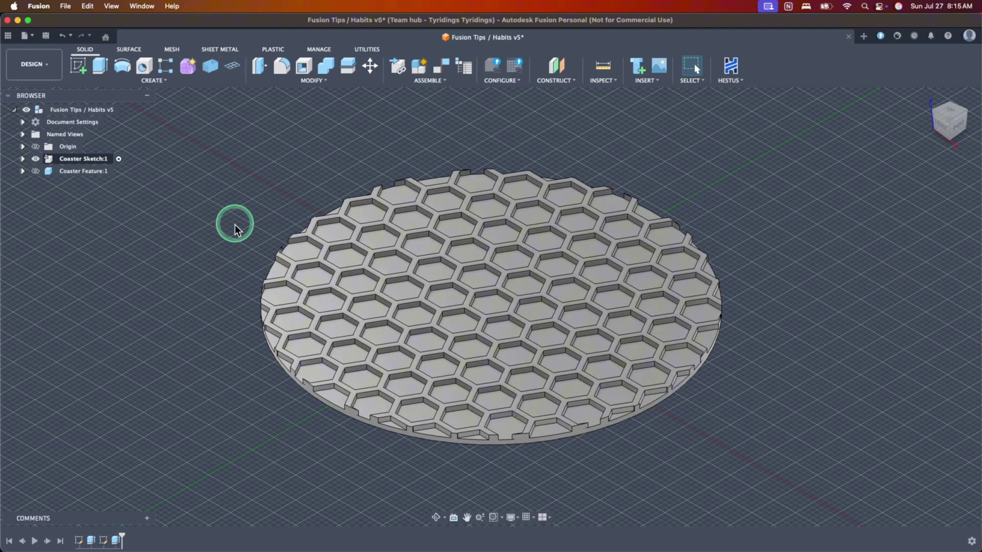
# Hide the Coaster Sketch component, and show and activate the Coaster Feature component
pyautogui.click(35, 158)
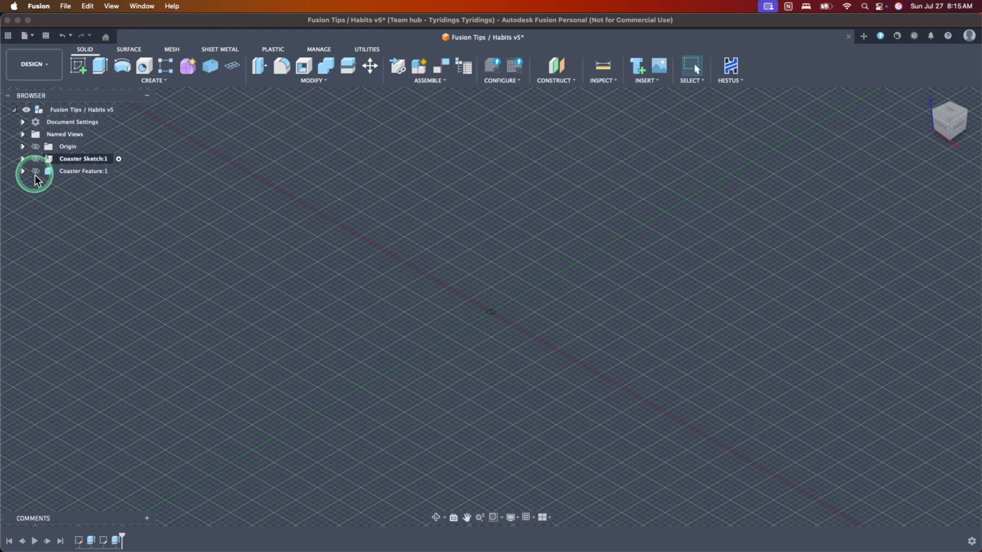
pyautogui.click(36, 171)
pyautogui.click(105, 172)
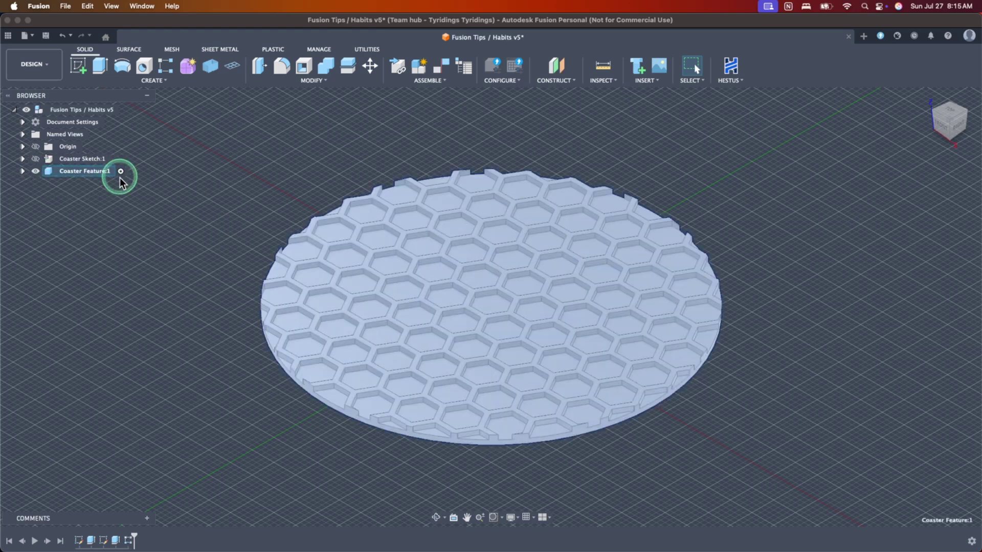
pyautogui.click(182, 254)
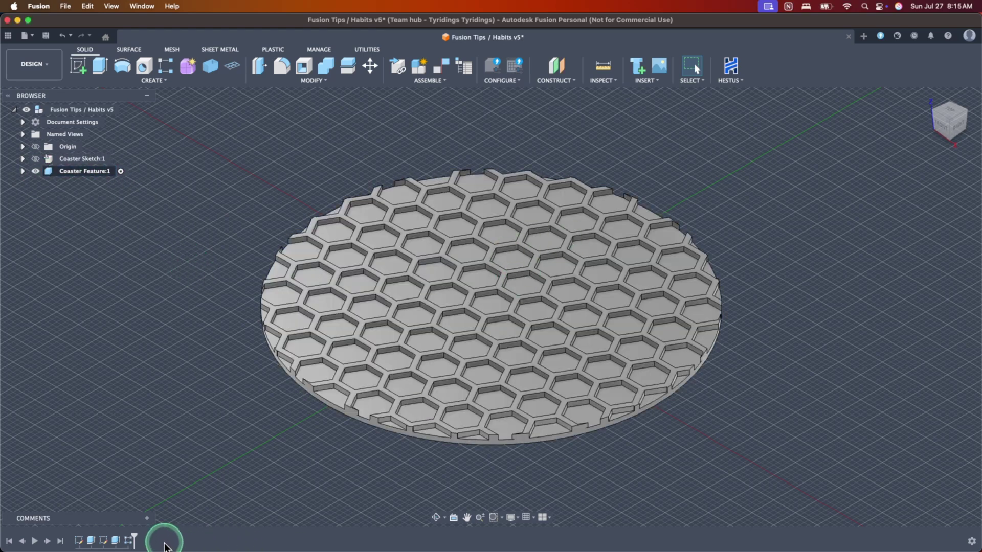
# Examine the settings of the rectangular pattern that repeats the hexagon cut feature
pyautogui.doubleClick(131, 543)
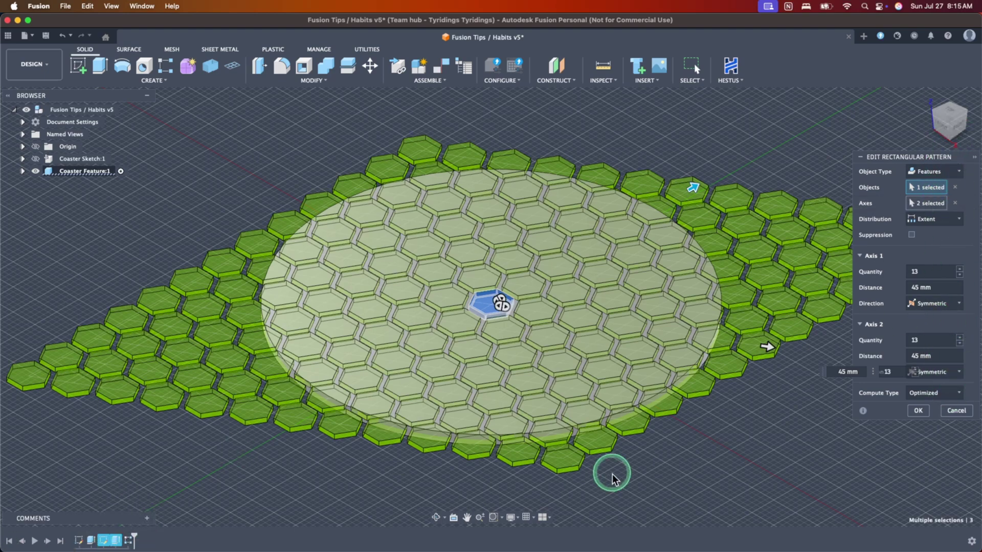
pyautogui.click(916, 413)
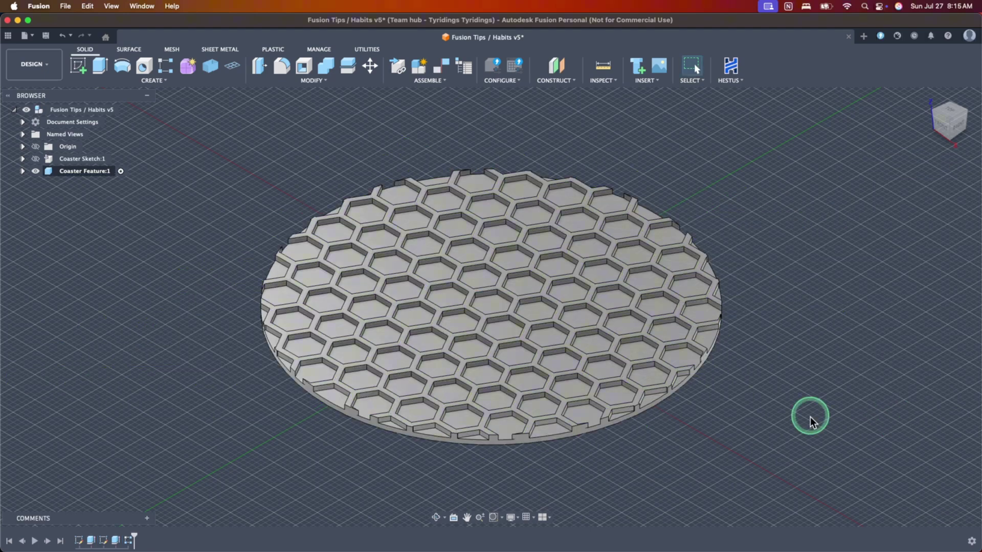
pyautogui.press('F6')
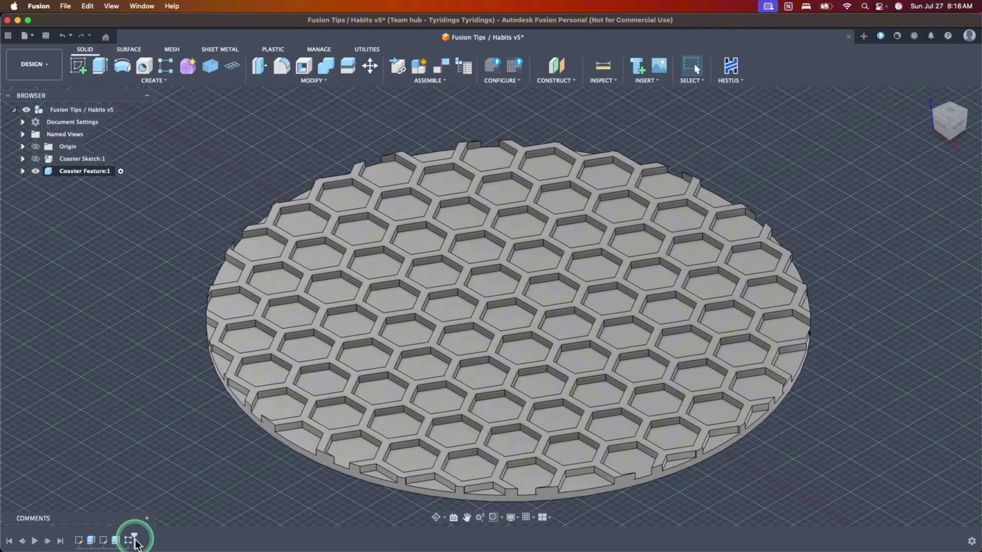
# Roll the history back to before the rectangular pattern and chamfer the six upper edges of the central hexagon pocket by 1 mm
pyautogui.moveTo(136, 544); pyautogui.dragTo(122, 540)
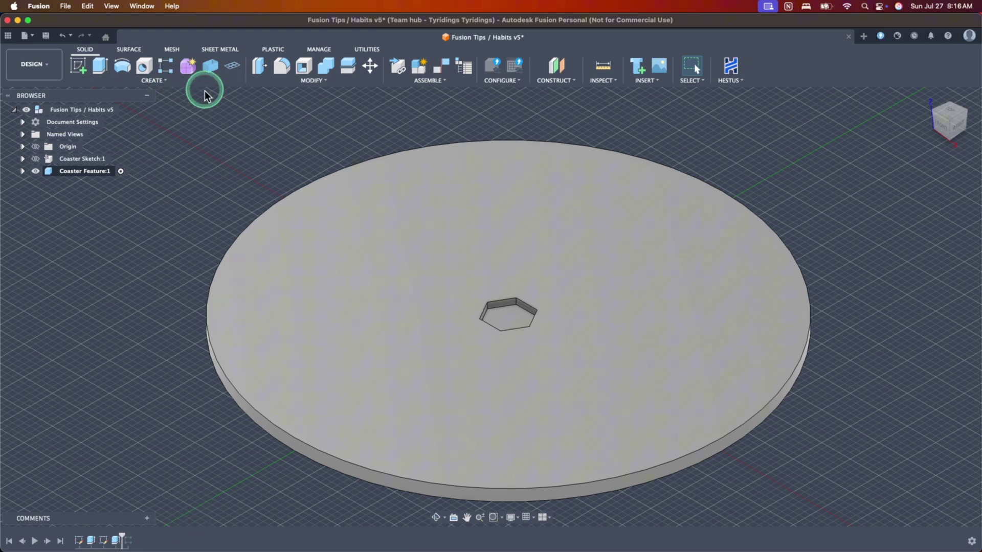
pyautogui.click(313, 80)
pyautogui.click(277, 110)
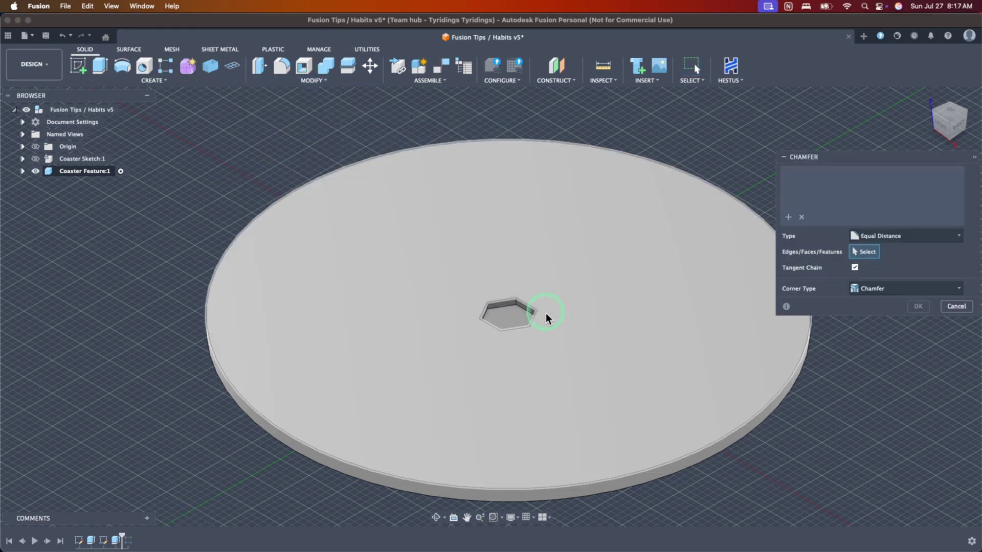
pyautogui.scroll(3, 546, 317)
pyautogui.click(517, 302)
pyautogui.click(479, 295)
pyautogui.click(453, 307)
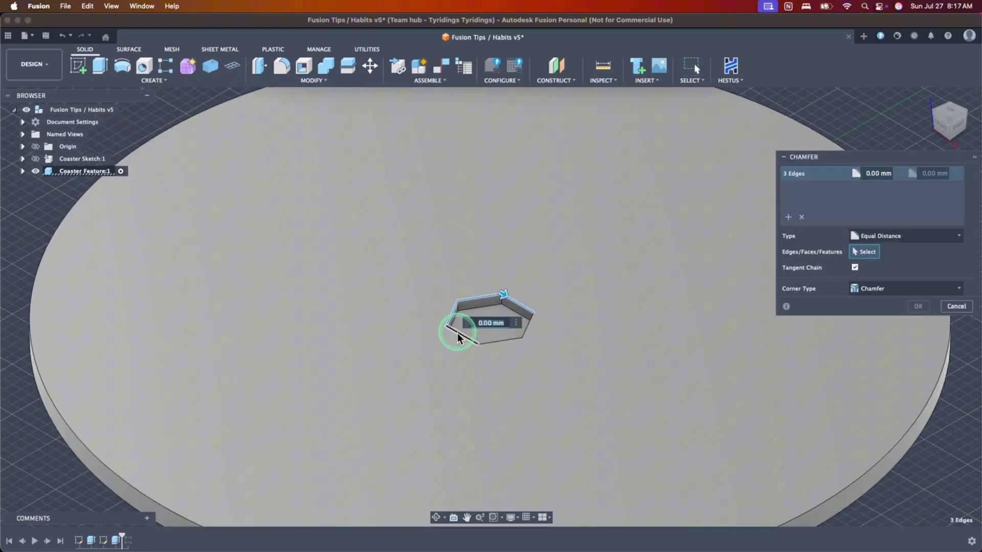
pyautogui.click(458, 338)
pyautogui.click(501, 344)
pyautogui.click(527, 322)
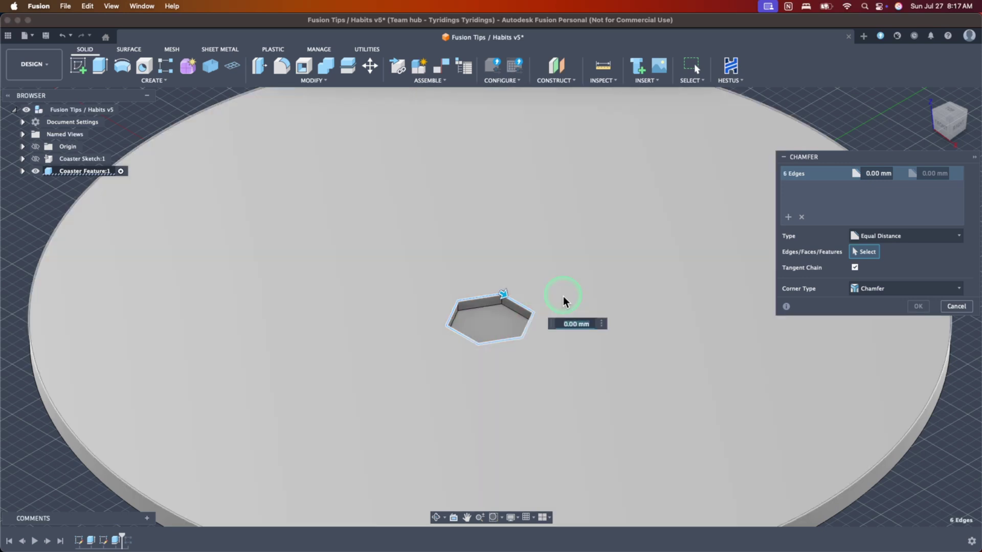
pyautogui.write('1')
pyautogui.press('Return')
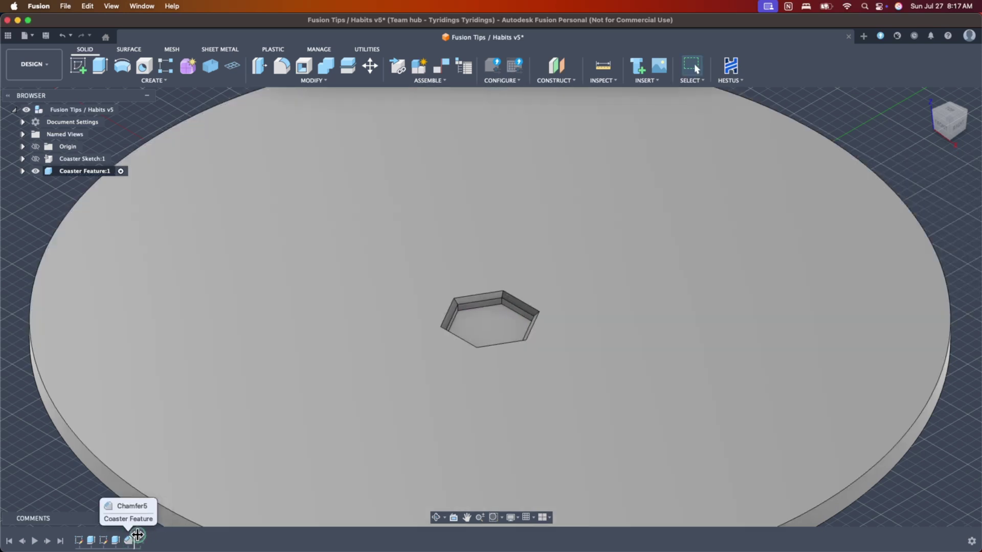
# Roll the history forward to the end and add the hexagon chamfer to the features repeated by the rectangular pattern
pyautogui.moveTo(137, 535); pyautogui.dragTo(208, 535)
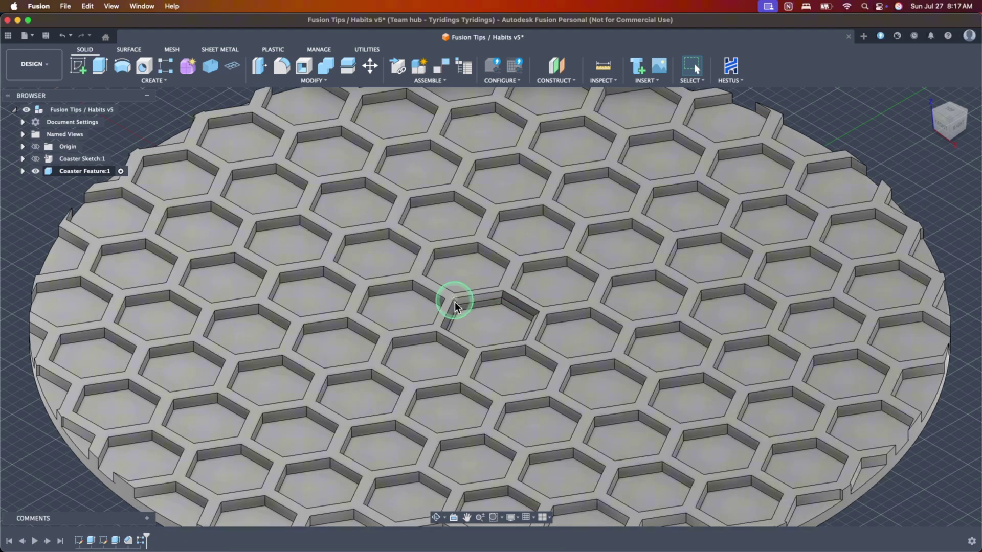
pyautogui.scroll(-5, 455, 301)
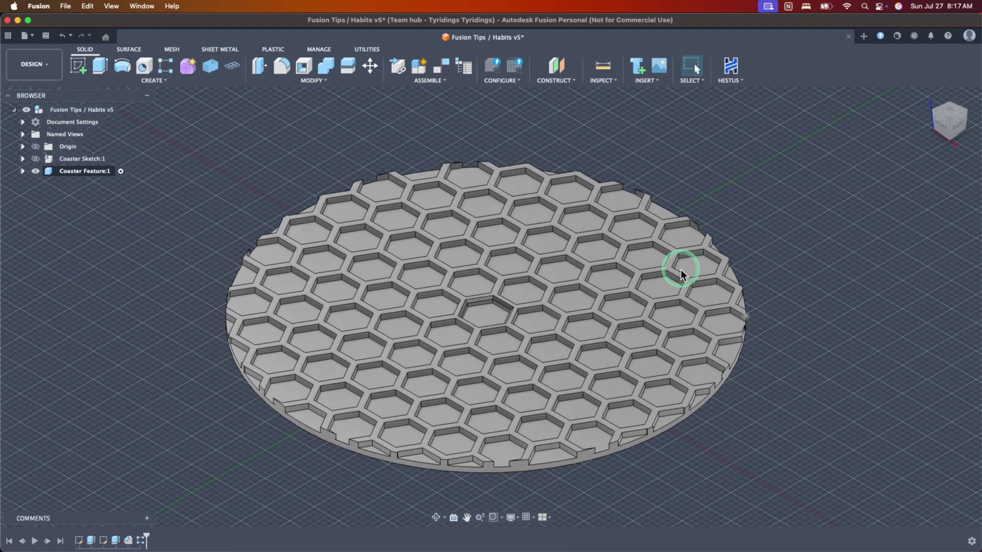
pyautogui.doubleClick(141, 540)
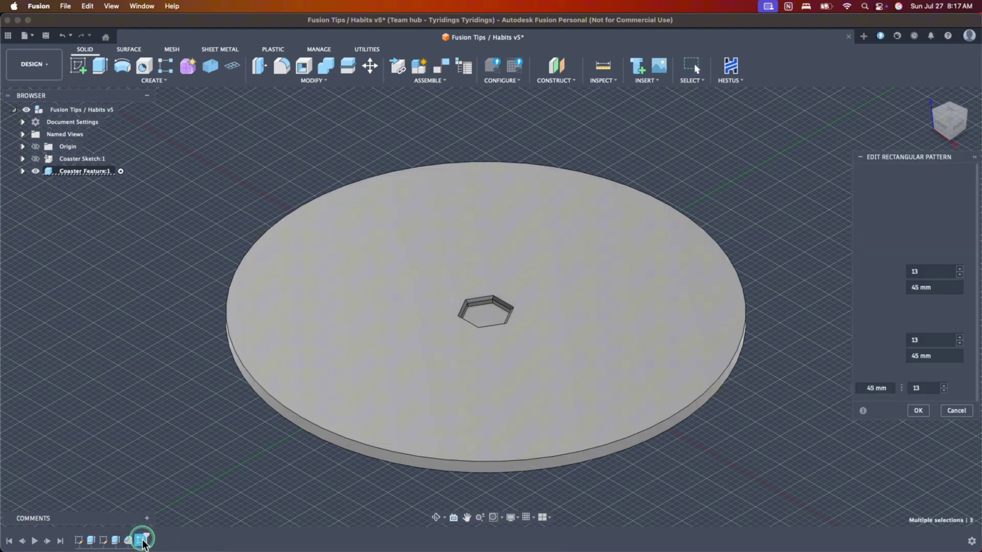
pyautogui.scroll(8, 514, 305)
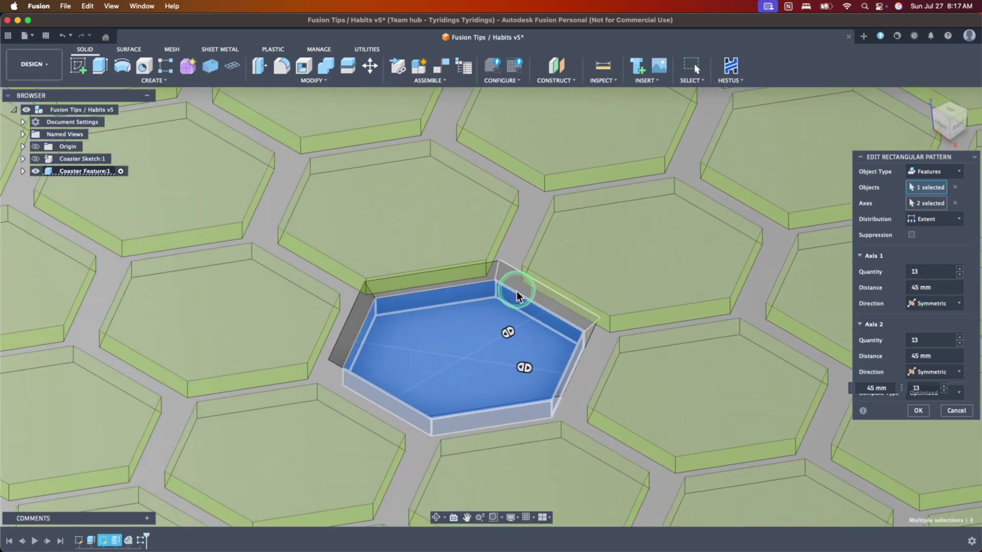
pyautogui.click(516, 296)
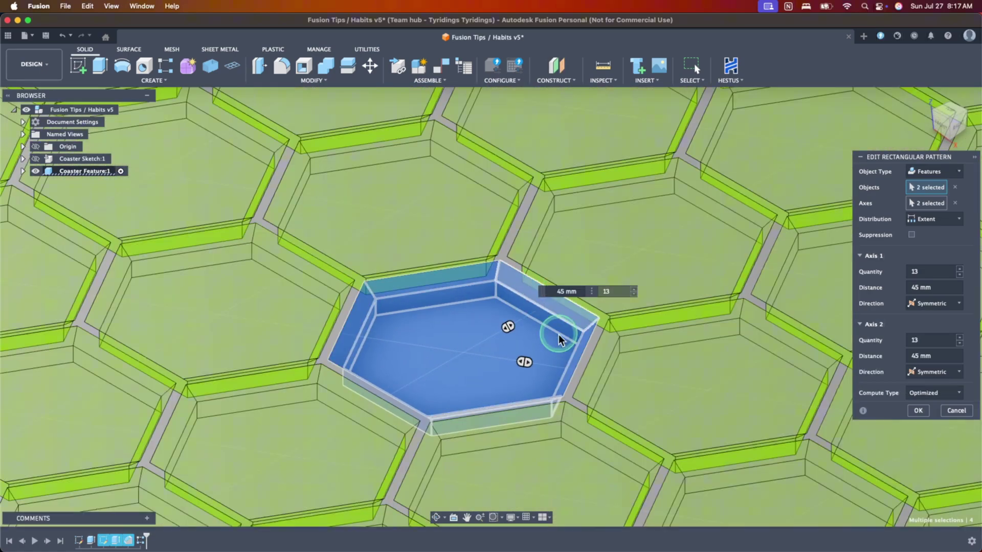
pyautogui.click(918, 411)
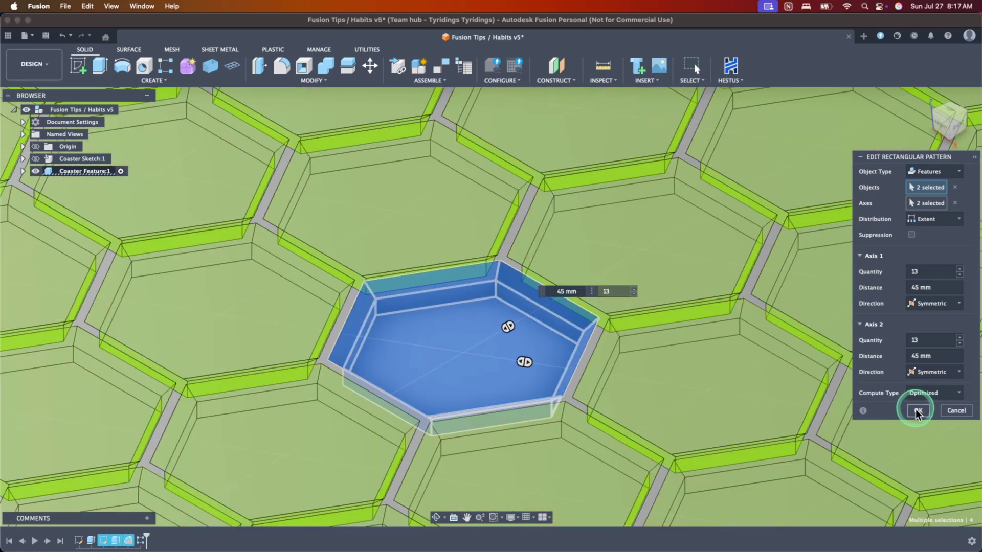
pyautogui.scroll(-8, 542, 277)
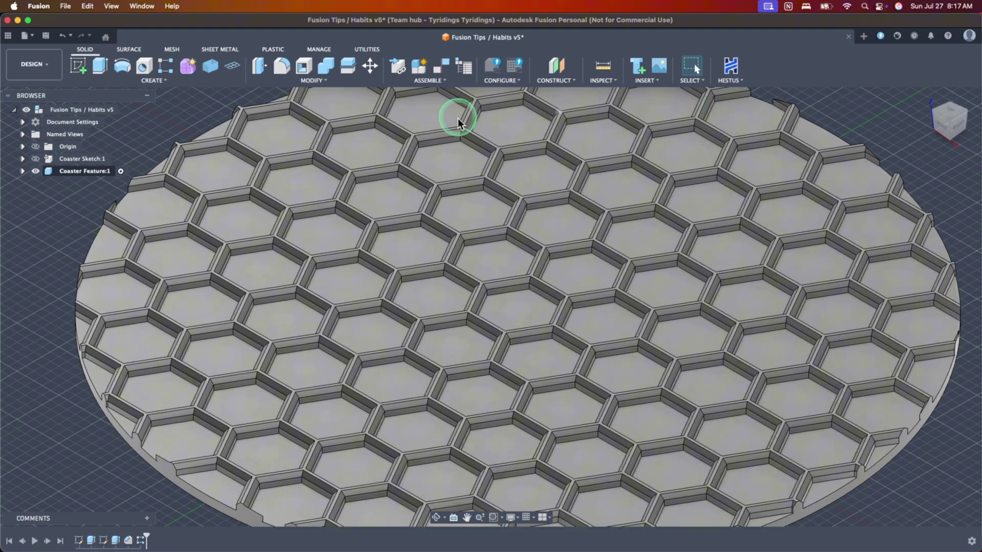
pyautogui.scroll(-5, 423, 275)
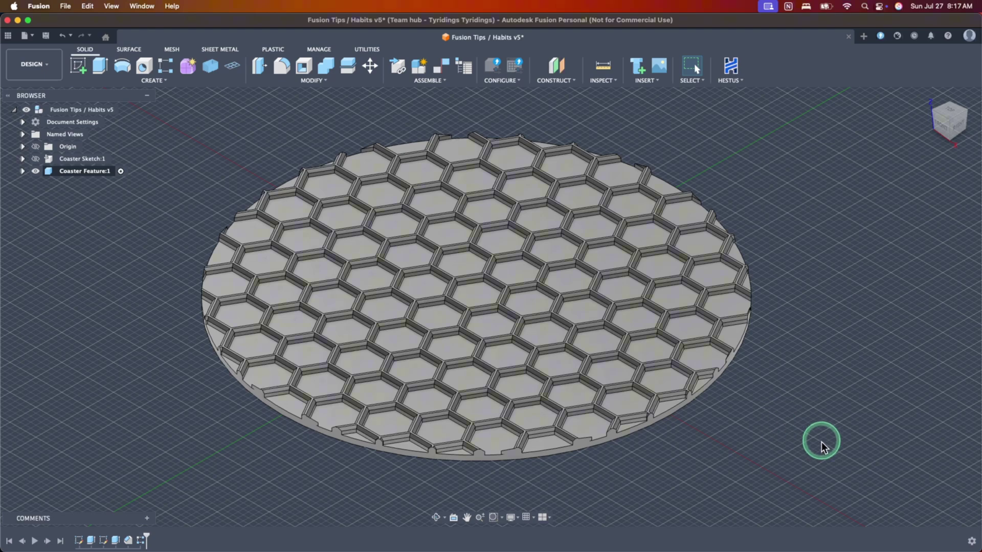
pyautogui.scroll(-2, 823, 439)
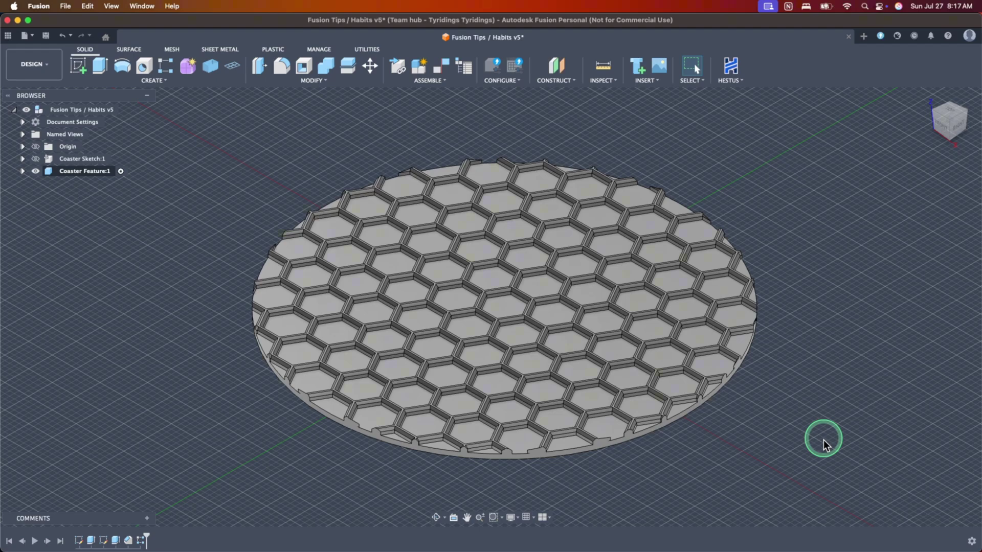
pyautogui.keyDown('shift'); pyautogui.moveTo(419, 293); pyautogui.dragTo(455, 285, button='middle'); pyautogui.keyUp('shift')
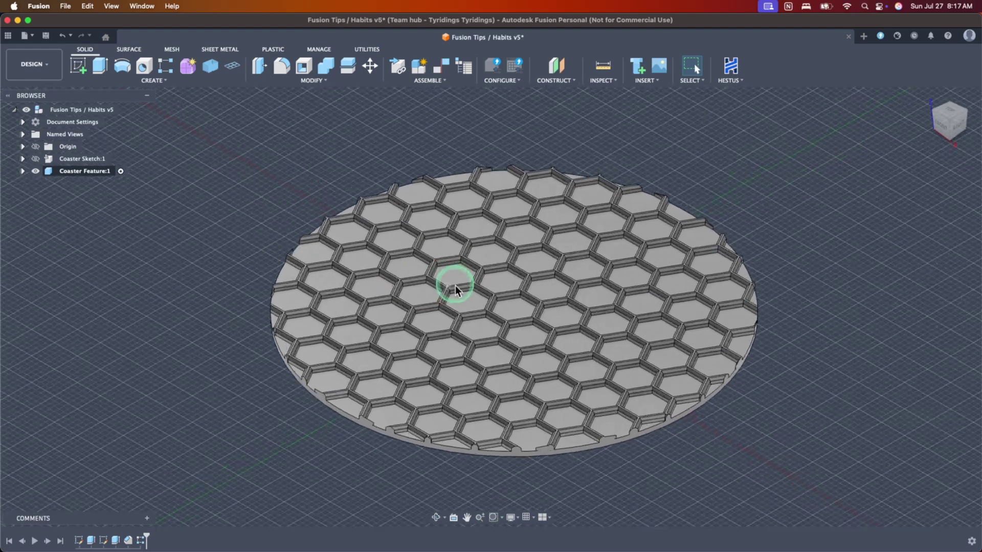
# Inspect the chamfered hexagon pattern across the whole coaster and along its outer rim
pyautogui.scroll(3, 455, 285)
pyautogui.scroll(-2, 809, 400)
pyautogui.scroll(2, 809, 400)
pyautogui.scroll(-2, 787, 394)
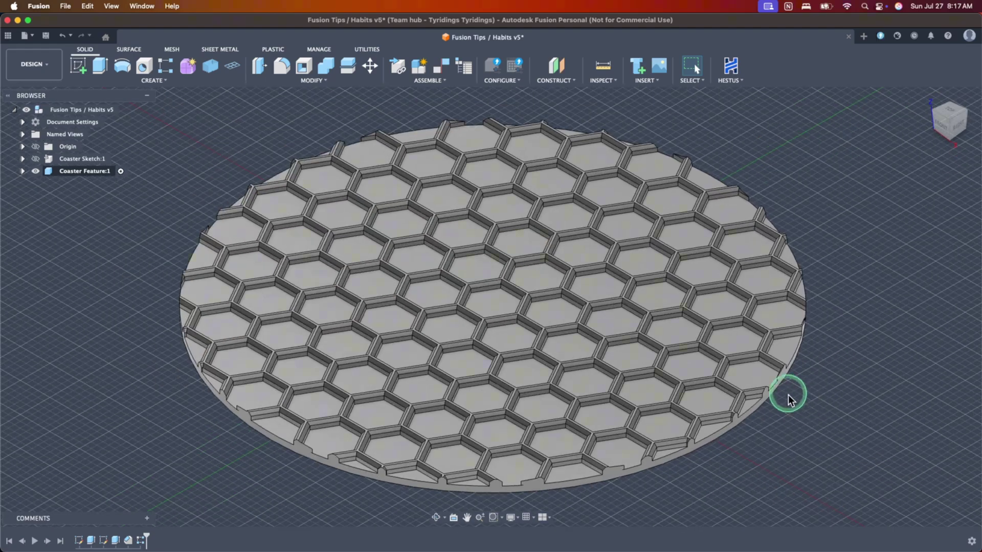
pyautogui.scroll(-2, 609, 421)
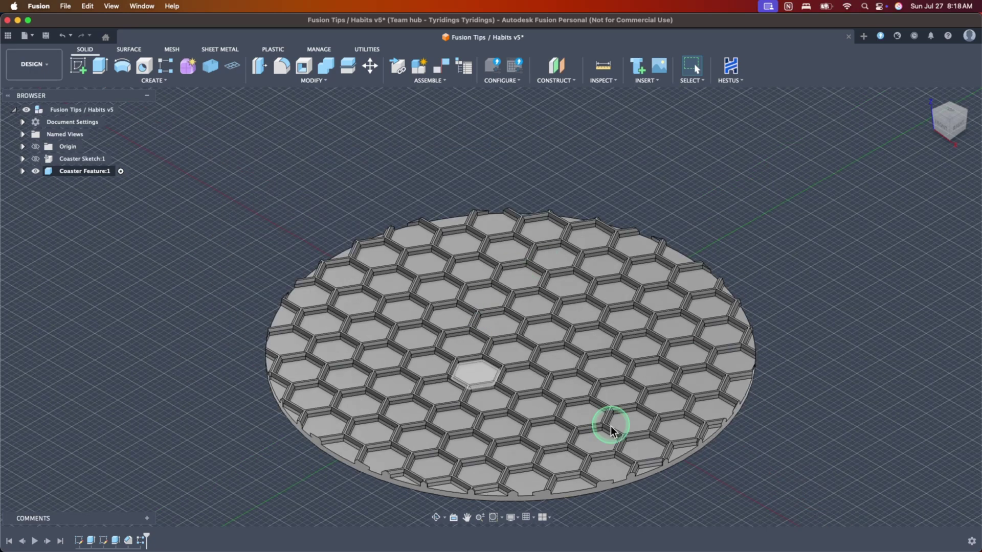
pyautogui.scroll(-2, 482, 217)
pyautogui.scroll(3, 499, 276)
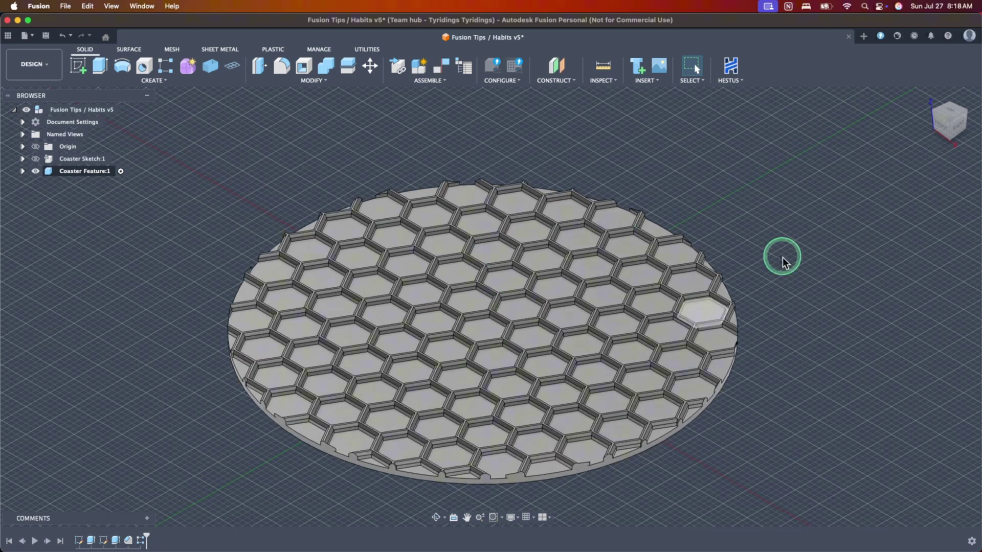
pyautogui.scroll(3, 790, 261)
pyautogui.scroll(-2, 795, 307)
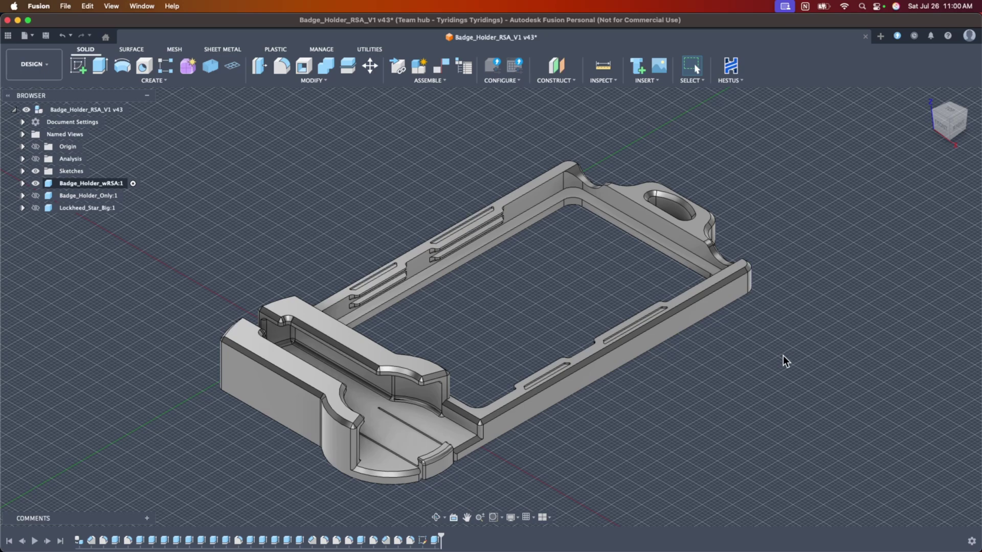
# Start the 3D Print command for the badge holder design
pyautogui.click(370, 48)
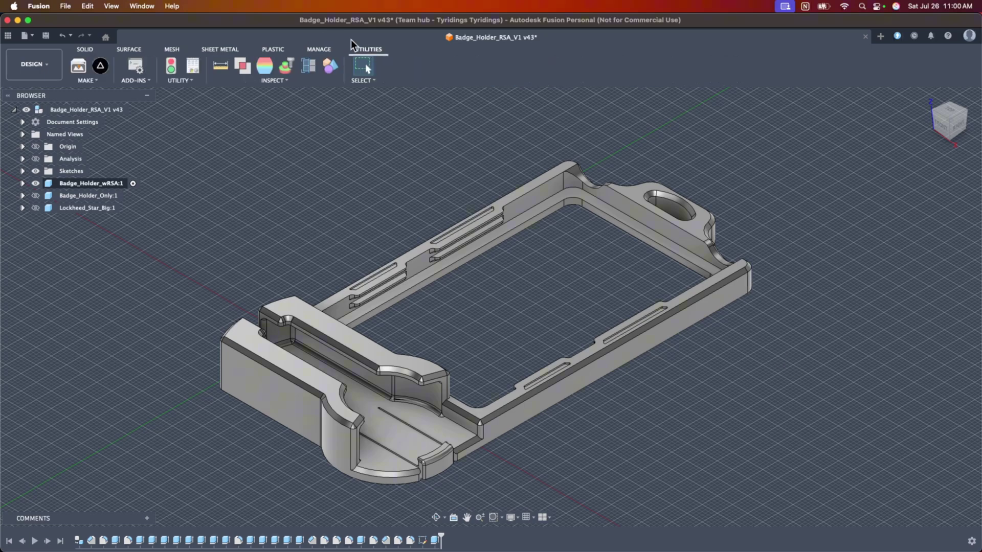
pyautogui.click(84, 67)
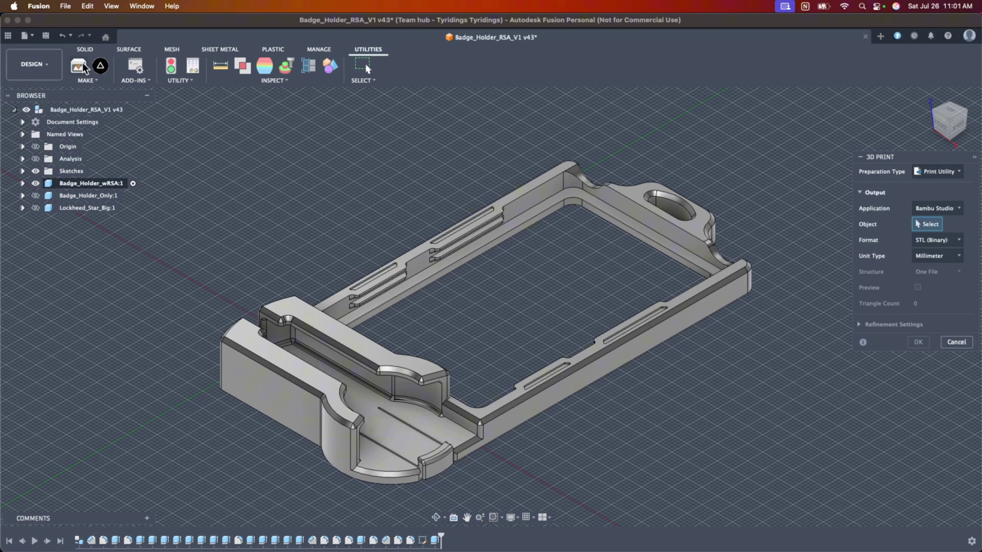
# Try the Export preparation type with the badge holder body as object, clear the selection and return to Print Utility
pyautogui.click(947, 172)
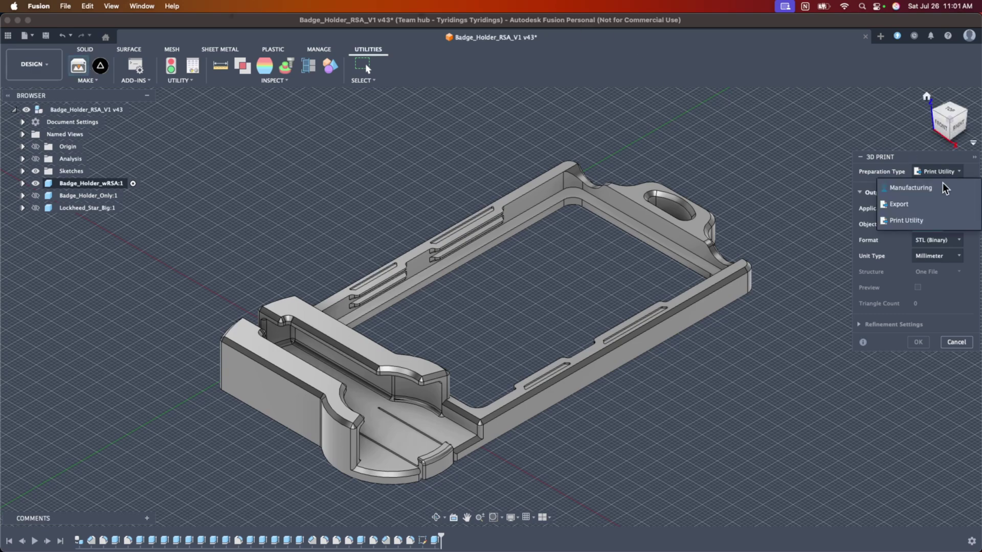
pyautogui.click(937, 208)
pyautogui.click(682, 217)
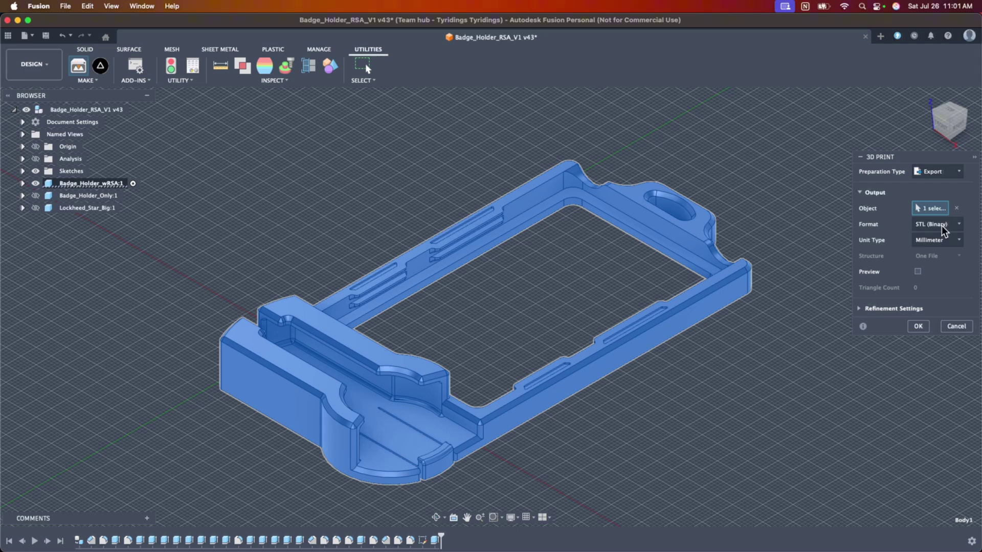
pyautogui.click(956, 208)
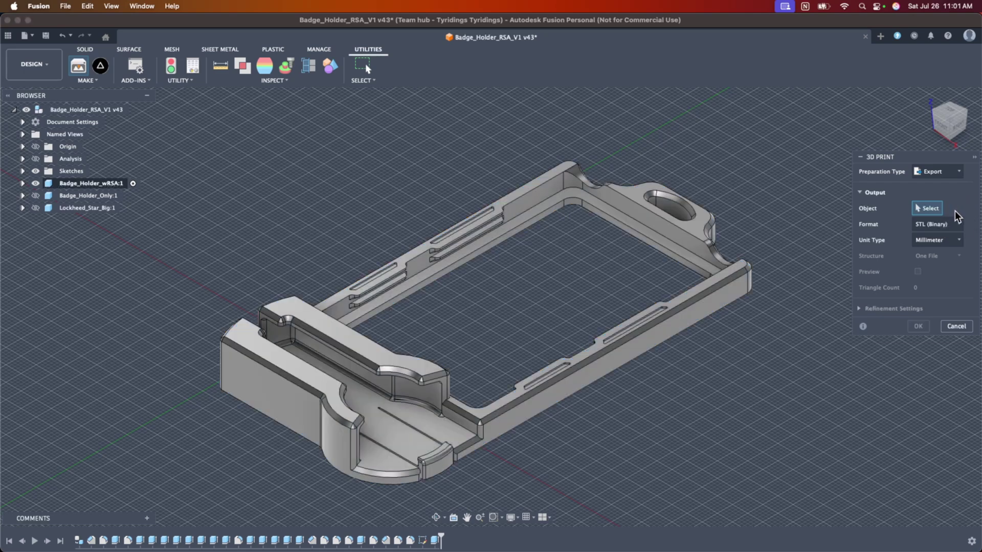
pyautogui.click(959, 172)
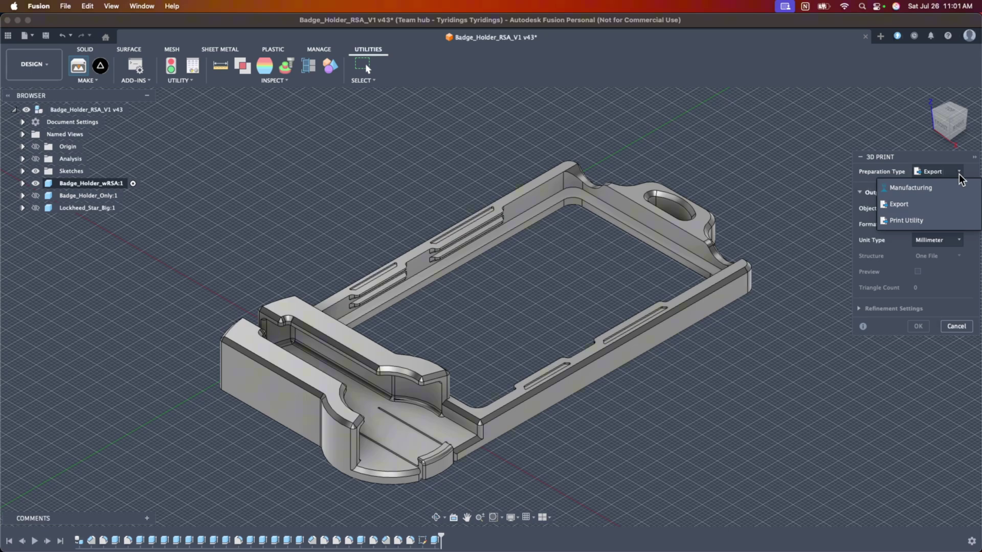
pyautogui.click(905, 220)
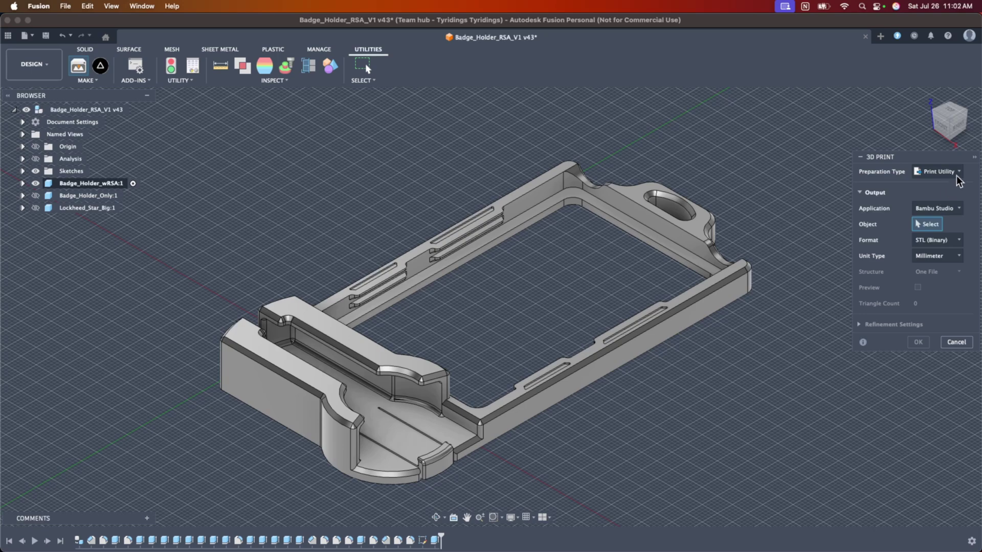
# Send the badge holder body to Bambu Studio as a 3MF file through the print utility
pyautogui.click(954, 209)
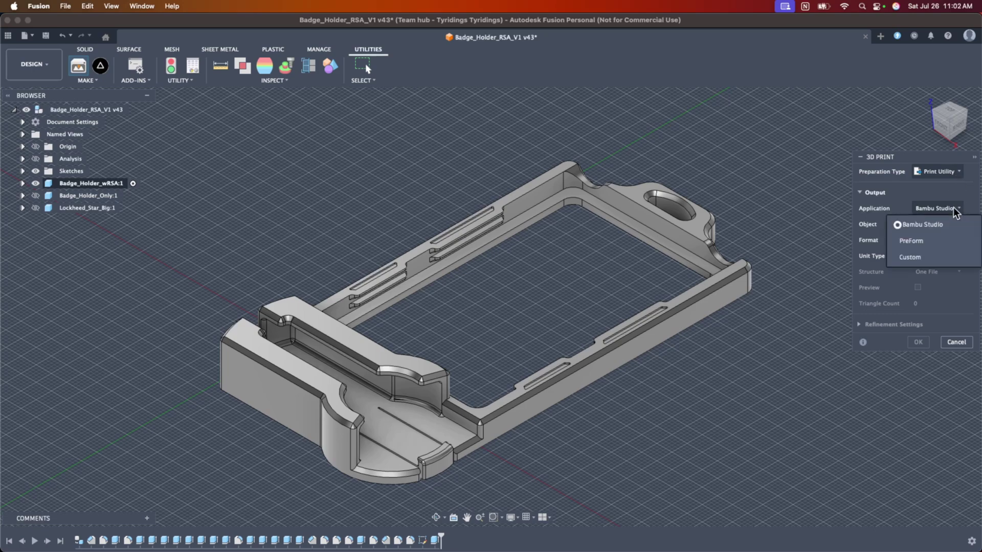
pyautogui.click(935, 225)
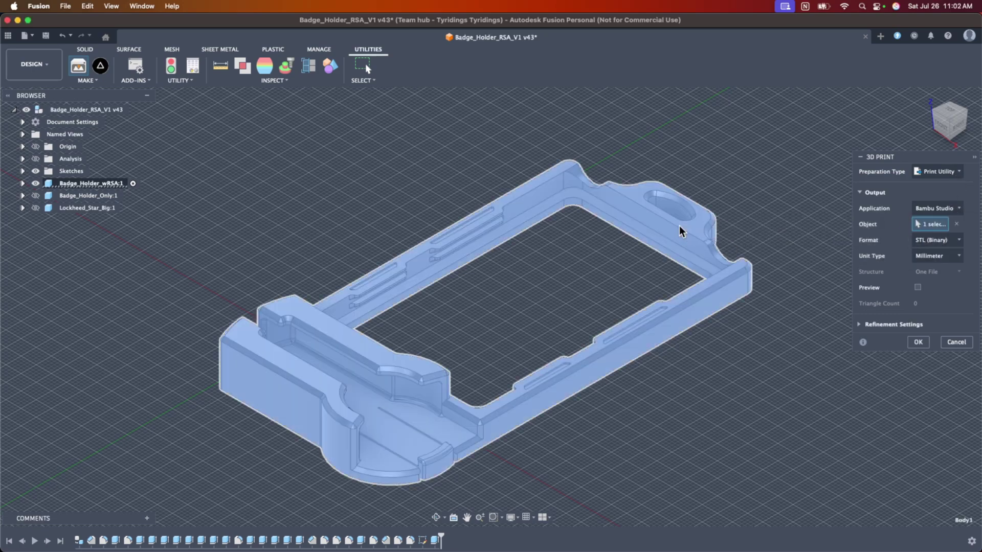
pyautogui.click(679, 226)
pyautogui.click(949, 240)
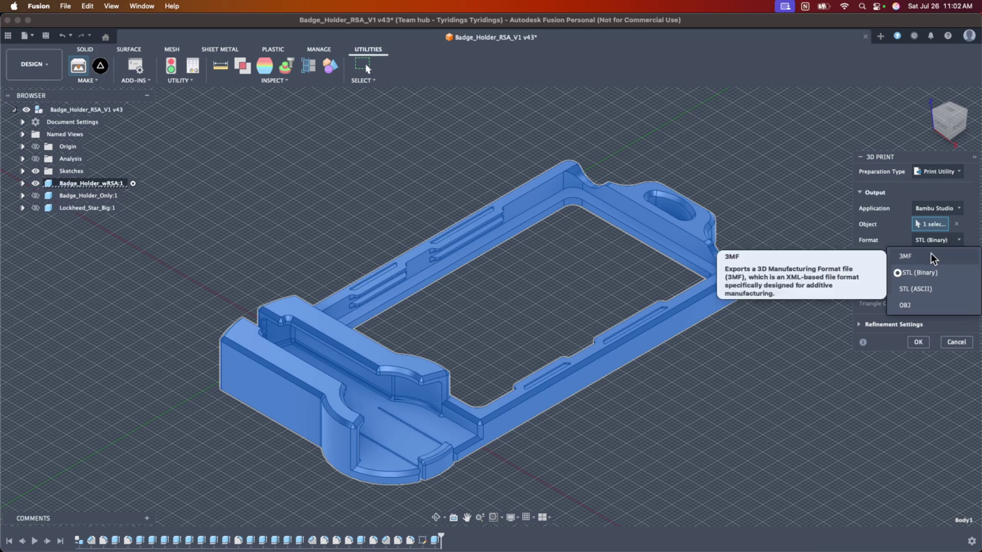
pyautogui.click(920, 272)
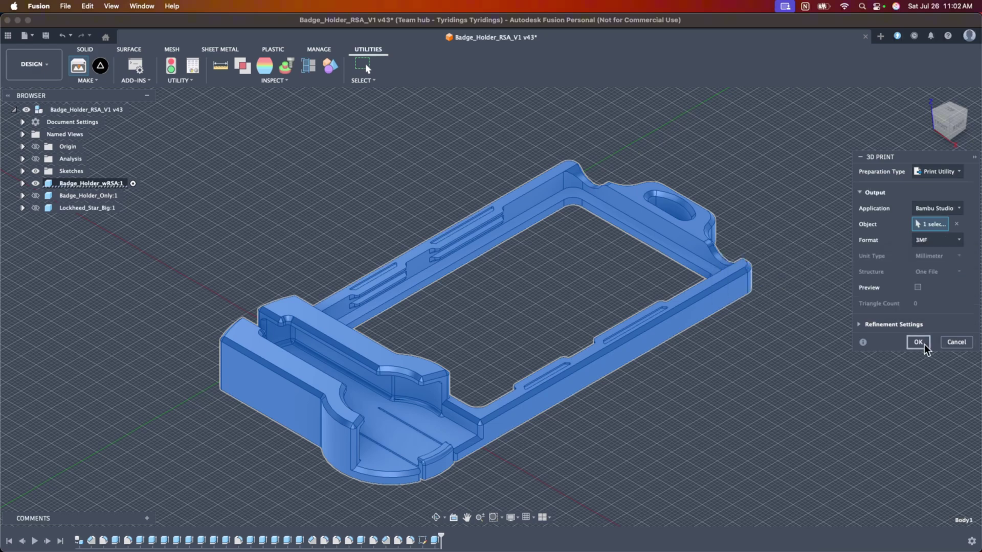
pyautogui.click(917, 342)
# Inspect the imported badge holder model on the build plate in Bambu Studio
pyautogui.scroll(-5, 574, 256)
pyautogui.scroll(10, 575, 257)
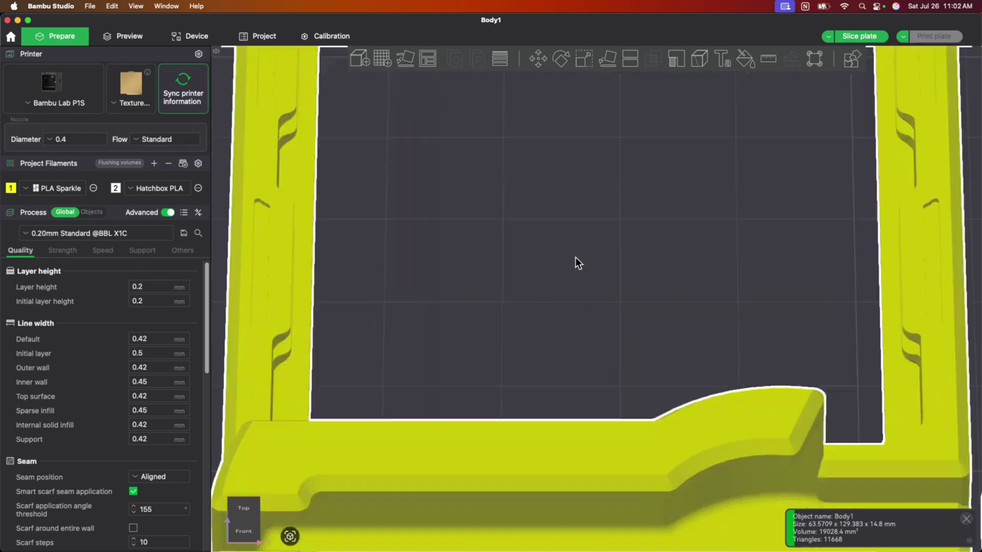
pyautogui.scroll(-3, 577, 259)
pyautogui.scroll(-5, 579, 259)
pyautogui.moveTo(723, 298); pyautogui.dragTo(768, 304)
pyautogui.scroll(3, 728, 296)
pyautogui.scroll(5, 729, 295)
pyautogui.scroll(-4, 756, 303)
pyautogui.scroll(2, 768, 304)
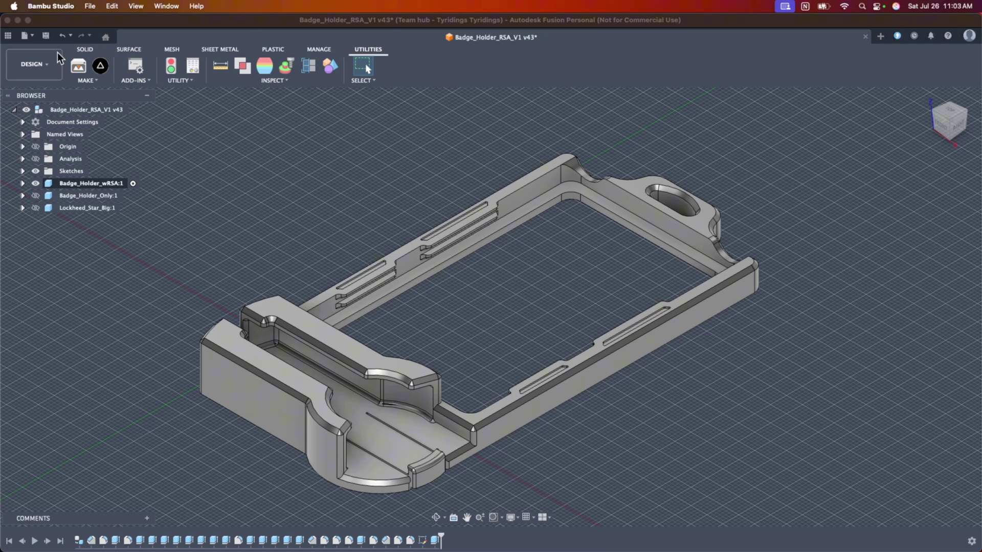
# Switch back to Fusion and examine the Save As Mesh settings for the Badge_Holder_wRSA component without saving
pyautogui.click(283, 161)
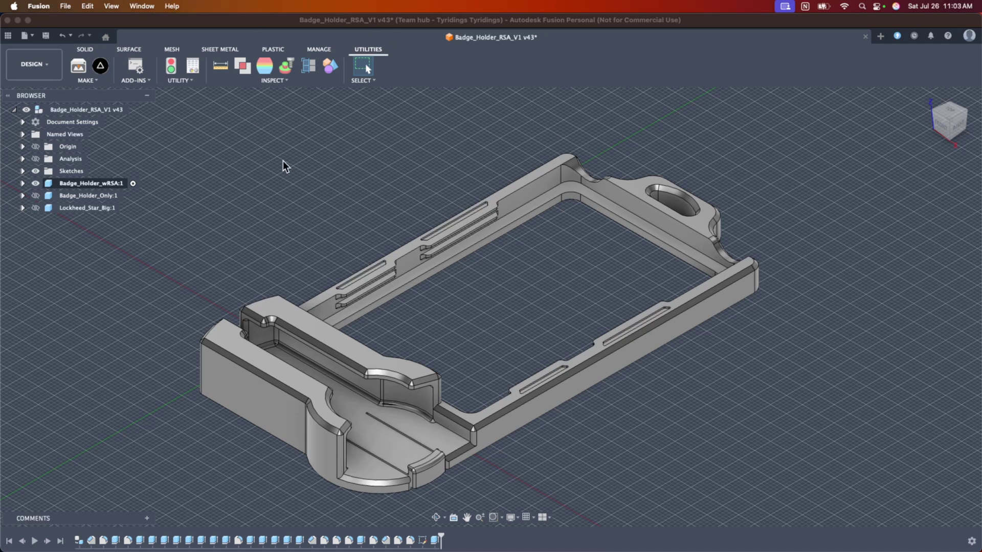
pyautogui.click(82, 49)
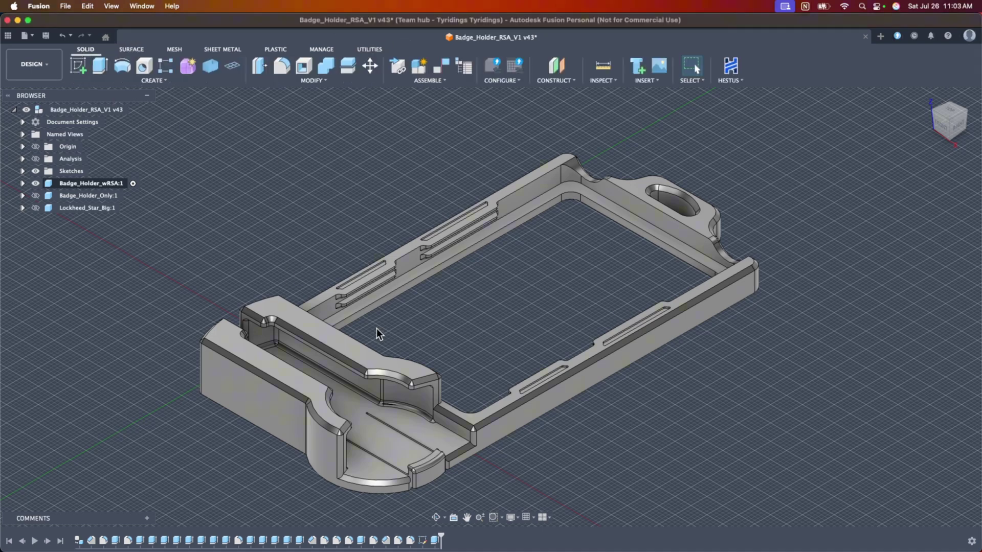
pyautogui.click(22, 183)
pyautogui.click(22, 183)
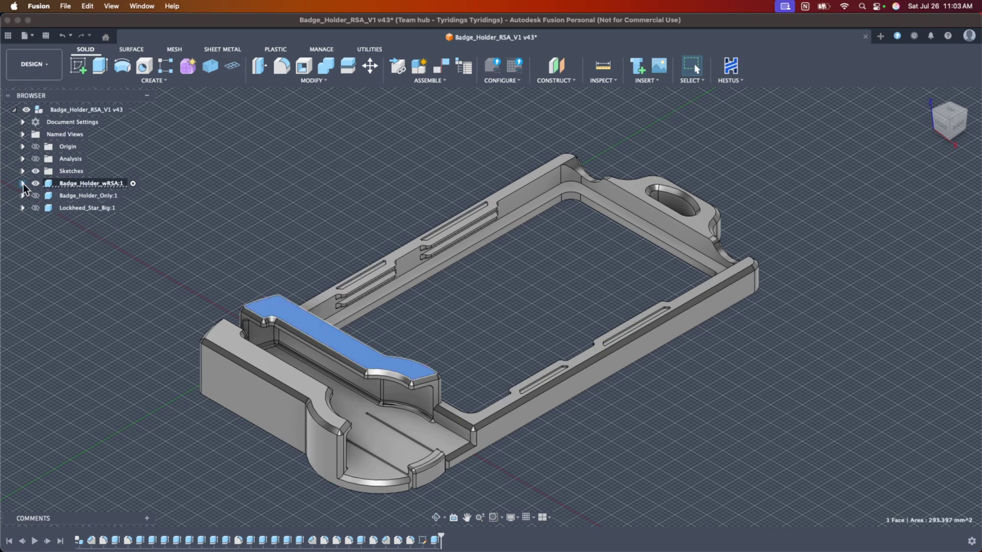
pyautogui.rightClick(75, 183)
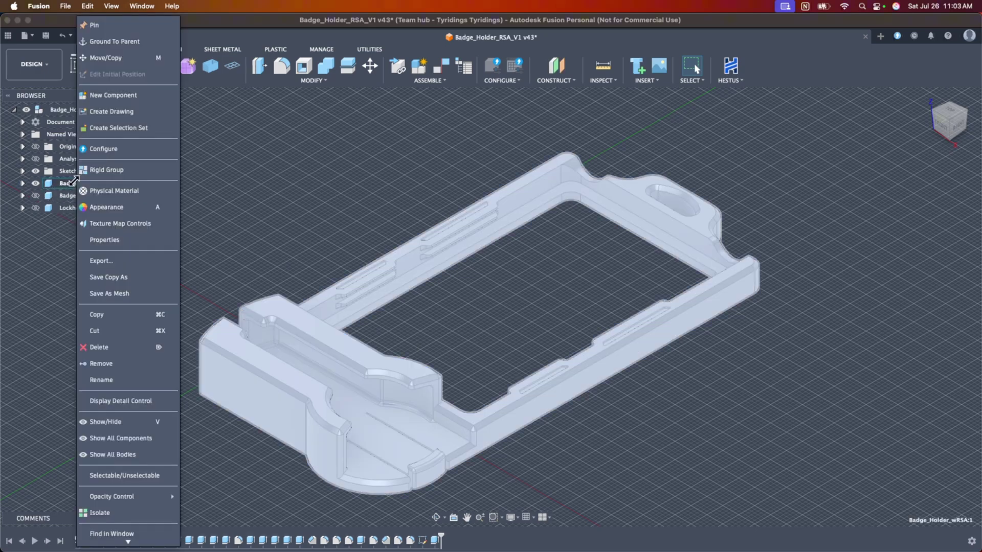
pyautogui.click(115, 298)
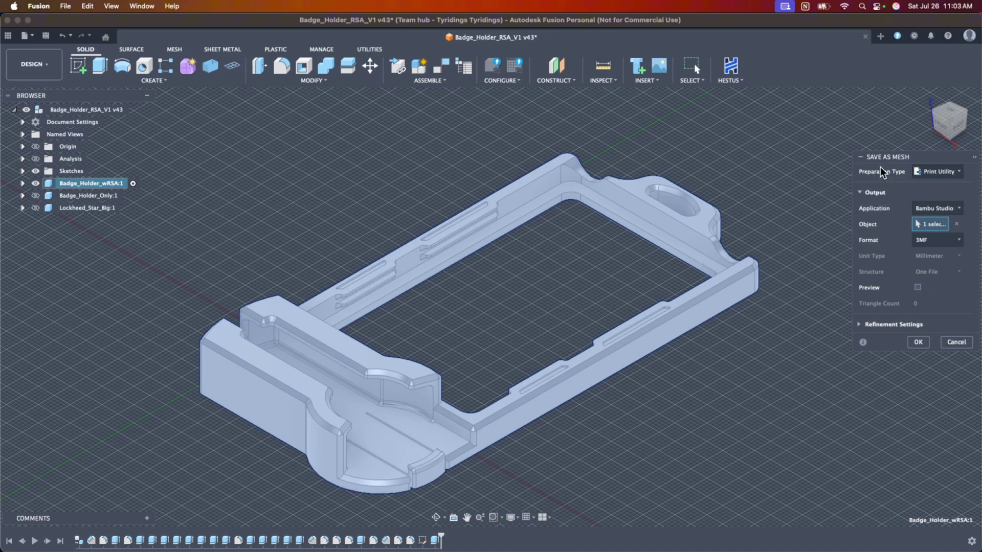
pyautogui.click(956, 341)
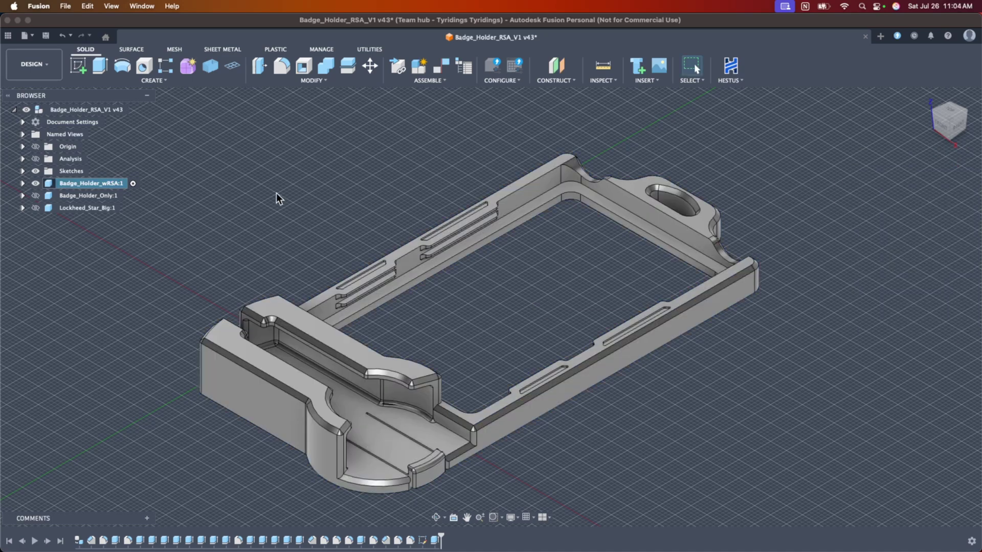
# Expand the bodies of Badge_Holder_wRSA and examine the Save As Mesh settings for Body1 without saving
pyautogui.click(23, 183)
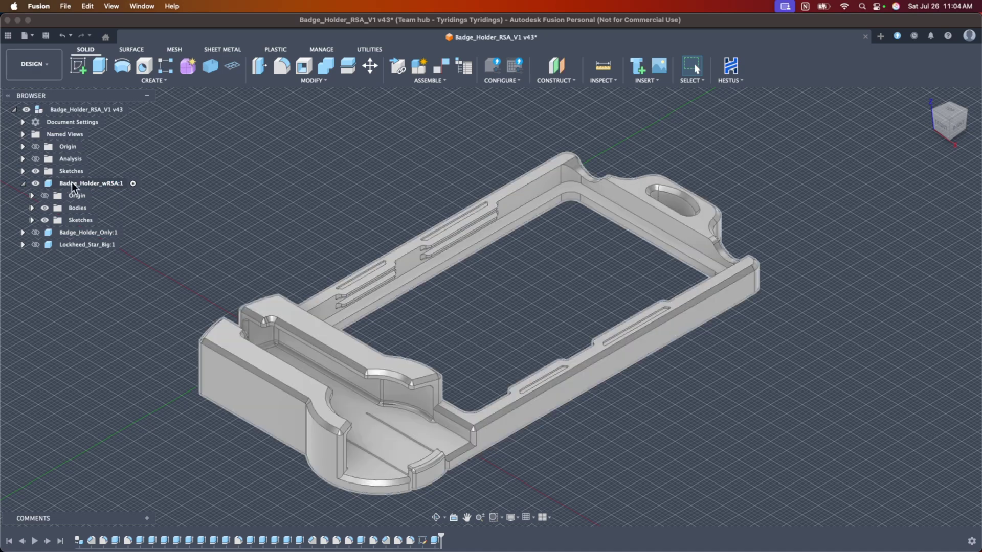
pyautogui.click(71, 182)
pyautogui.click(31, 209)
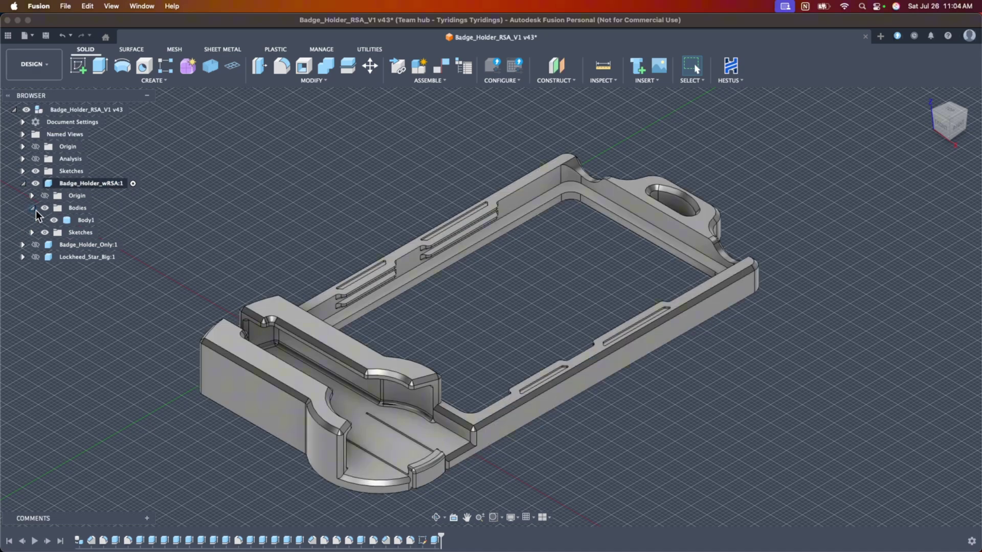
pyautogui.rightClick(76, 219)
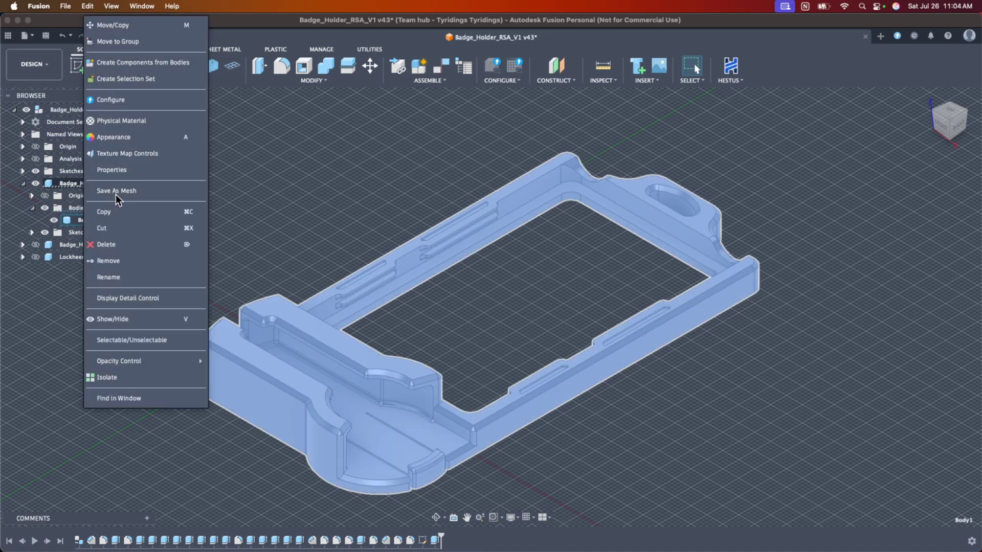
pyautogui.click(115, 193)
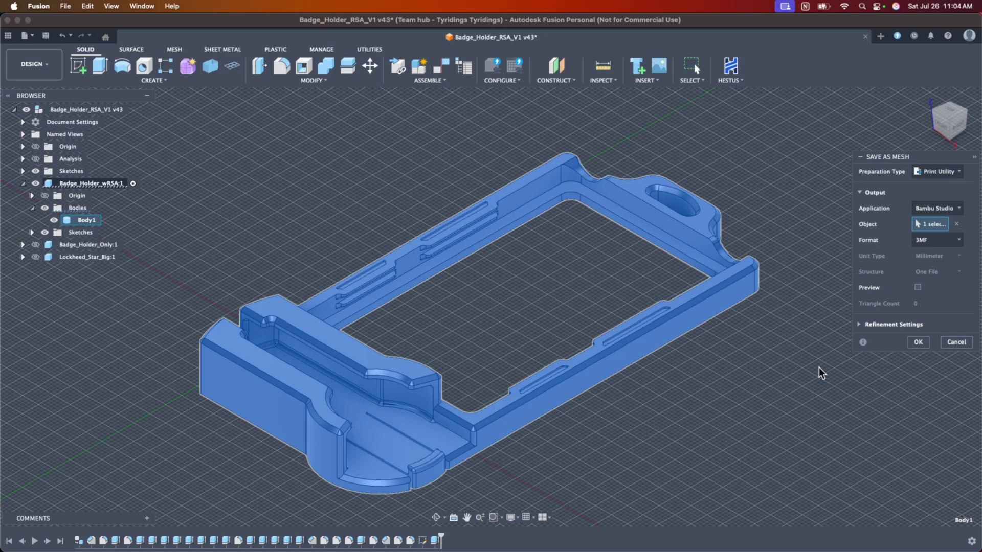
pyautogui.click(955, 342)
pyautogui.scroll(2, 863, 401)
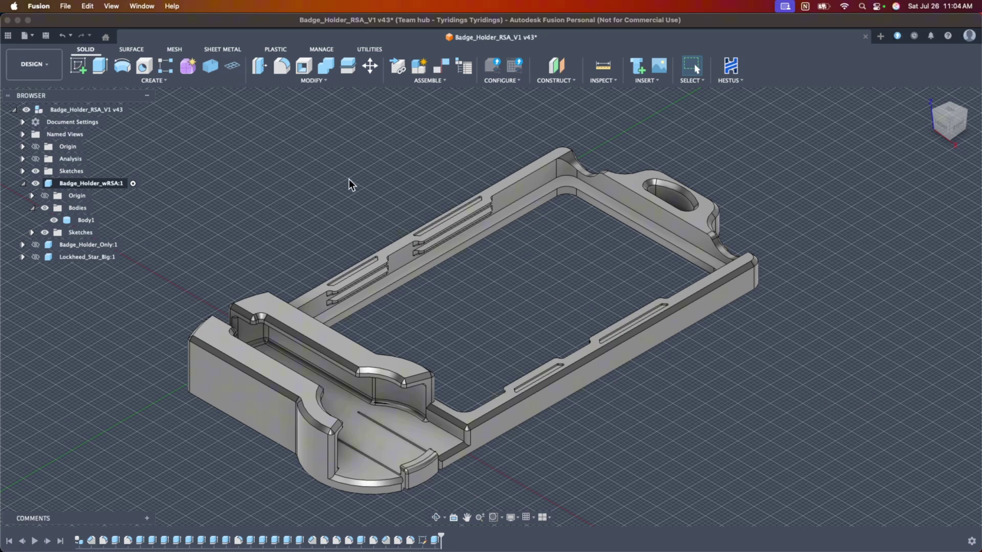
# Export the badge holder design as a STEP file named Badge_Holder_RSA_V1 v43 to the Downloads folder
pyautogui.click(85, 220)
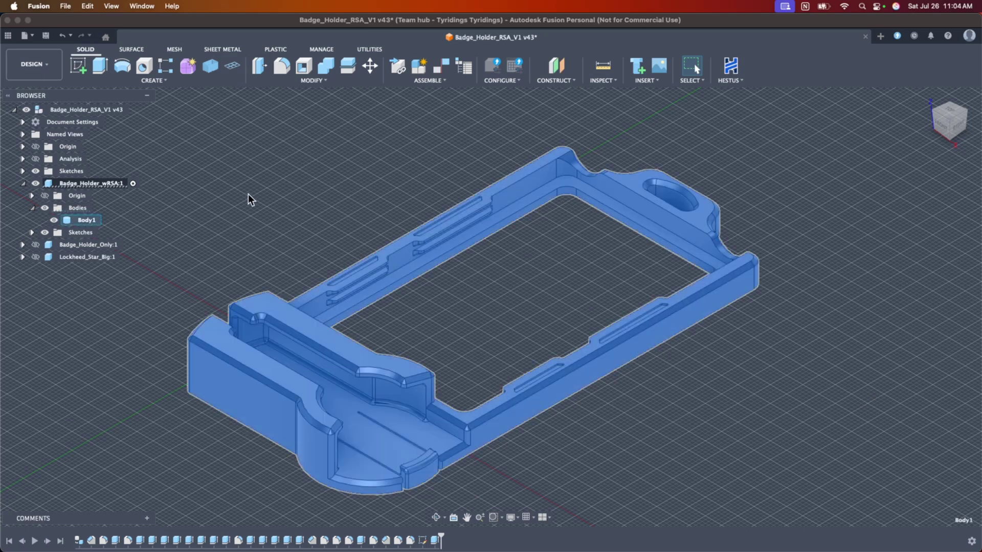
pyautogui.click(34, 37)
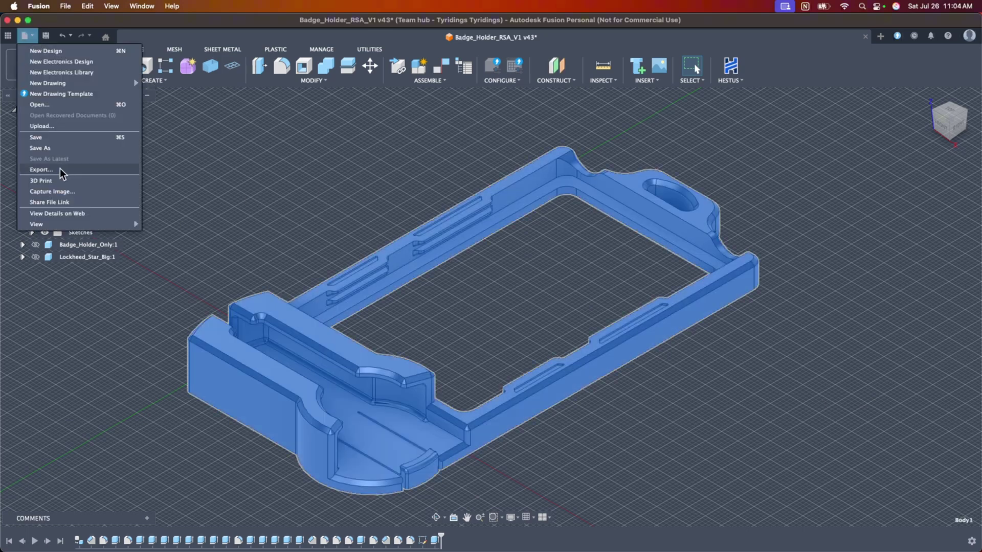
pyautogui.click(41, 170)
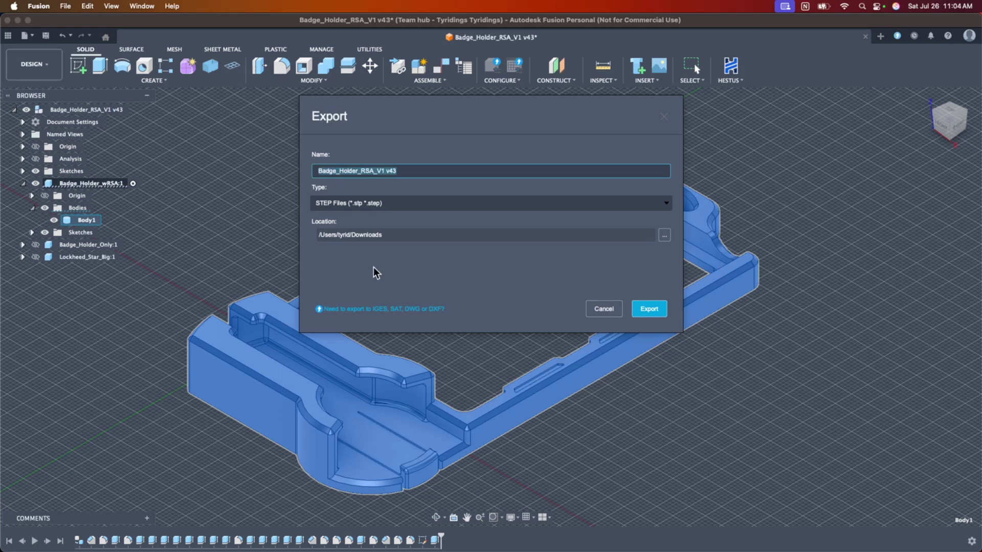
pyautogui.click(397, 203)
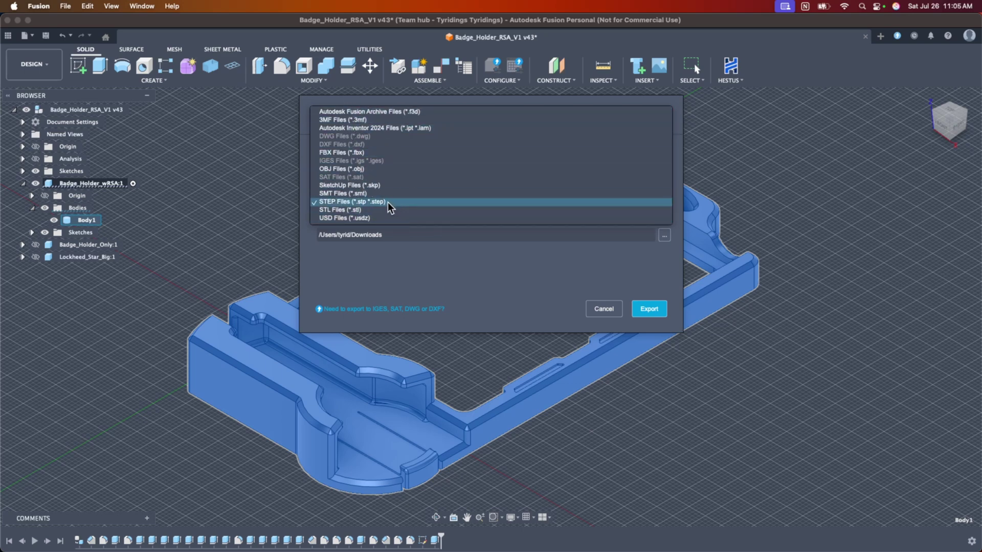
pyautogui.click(388, 204)
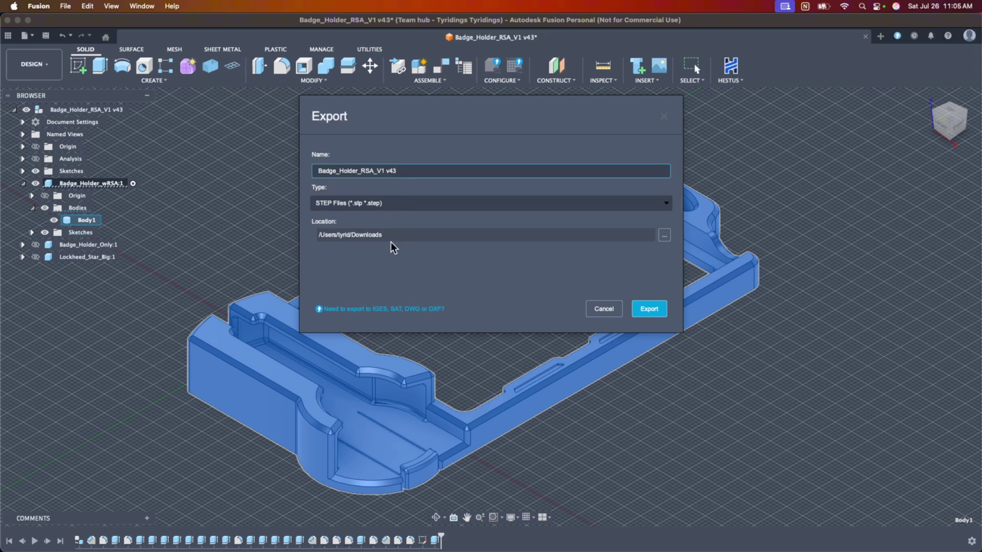
pyautogui.click(649, 312)
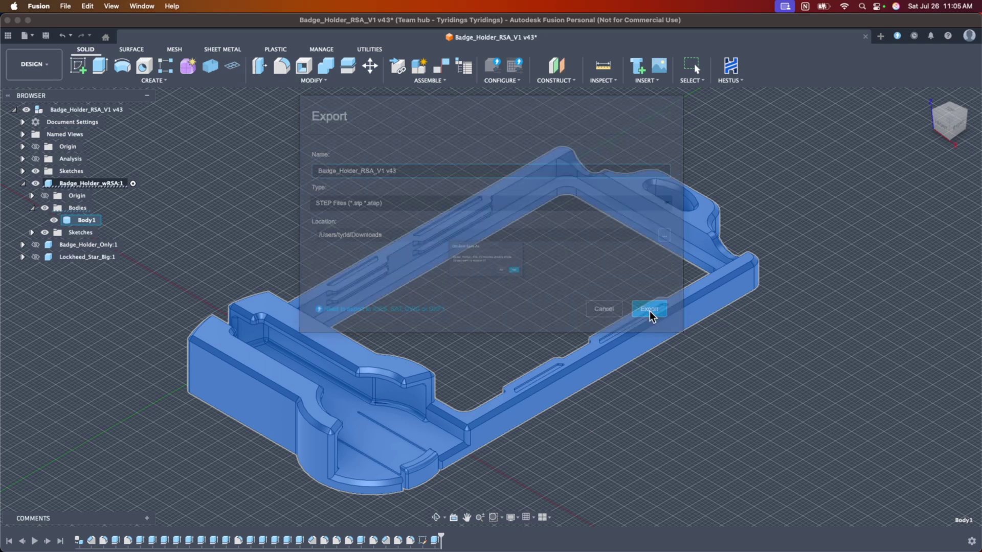
pyautogui.click(785, 352)
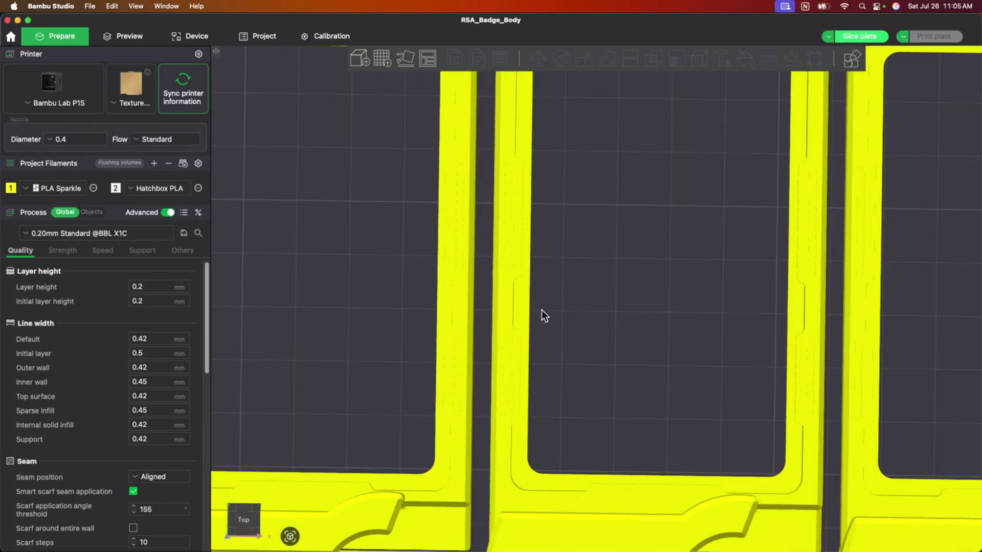
# Examine the three badge holder models laid out on the build plate from above in Bambu Studio
pyautogui.scroll(-3, 560, 311)
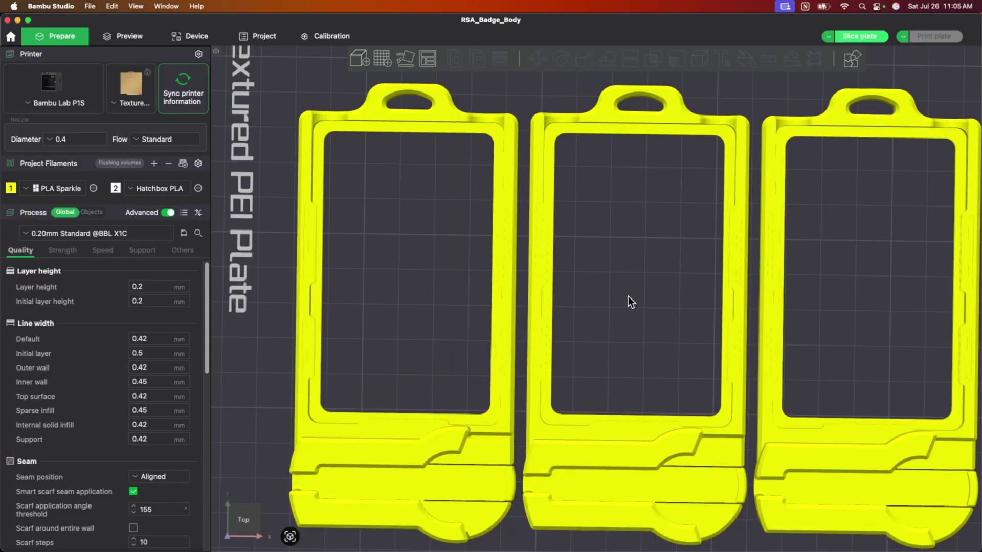
pyautogui.scroll(-3, 629, 302)
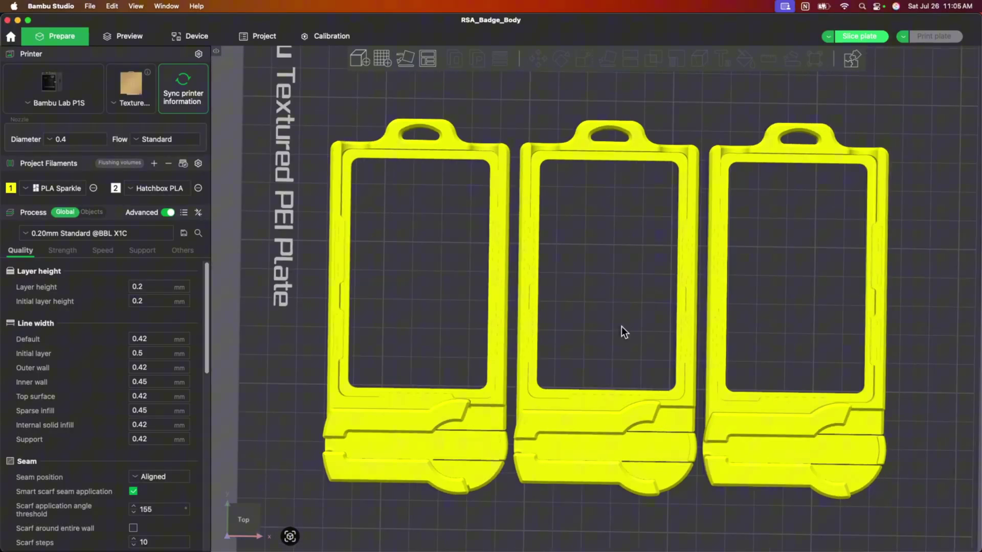
pyautogui.scroll(-1, 621, 327)
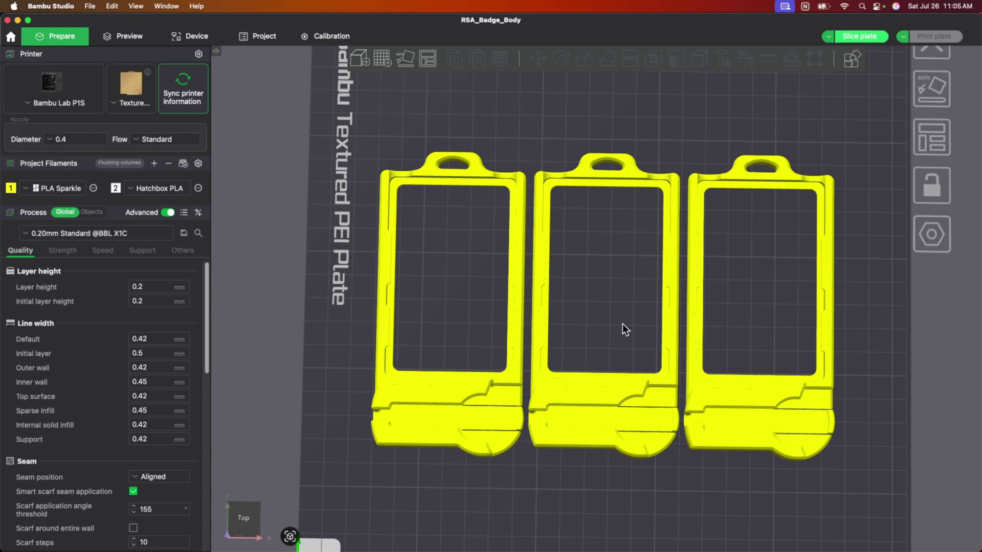
pyautogui.moveTo(622, 324)
pyautogui.mouseDown()
pyautogui.moveTo(622, 292)
pyautogui.moveTo(623, 327)
pyautogui.mouseUp()
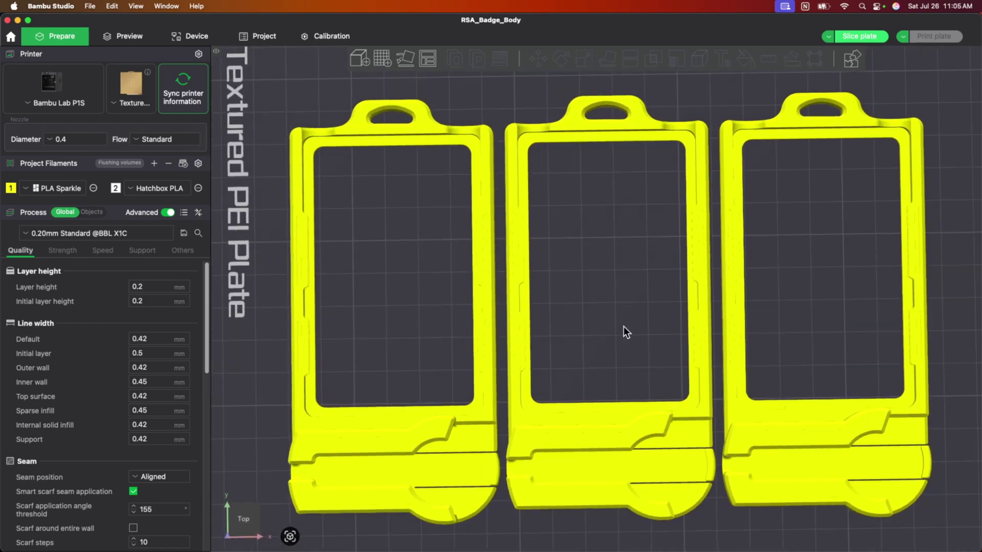
pyautogui.scroll(-5, 622, 327)
pyautogui.scroll(1, 622, 327)
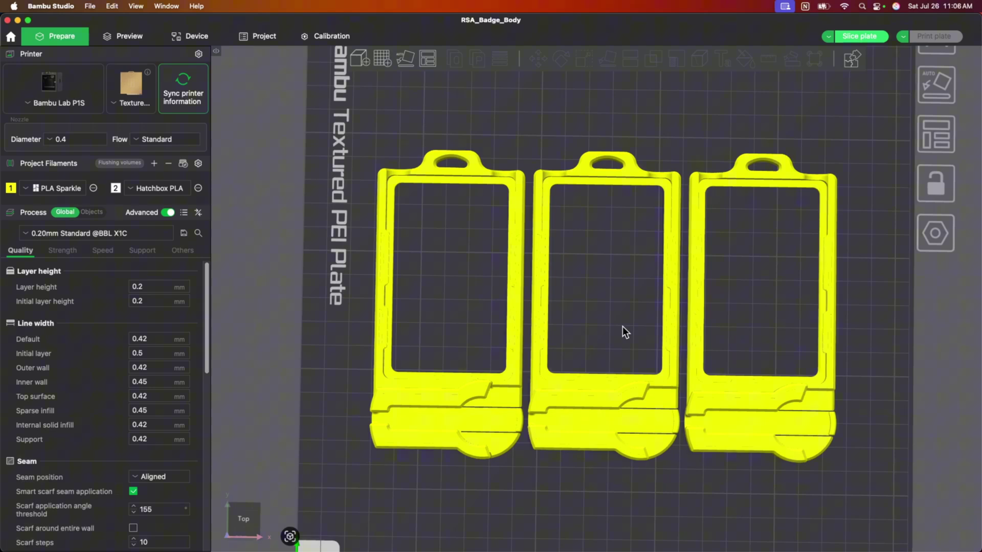
pyautogui.scroll(-3, 623, 325)
pyautogui.scroll(5, 624, 325)
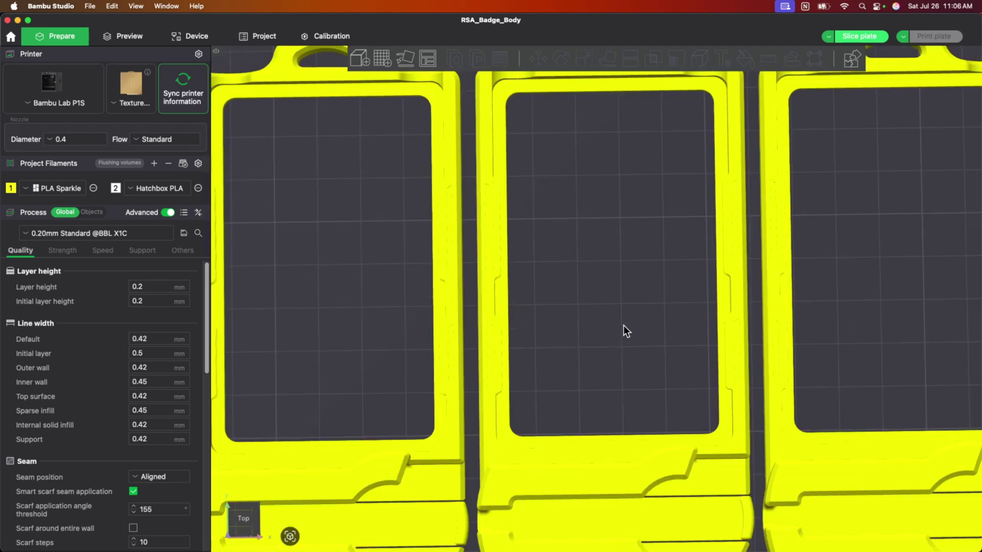
pyautogui.scroll(-1, 624, 326)
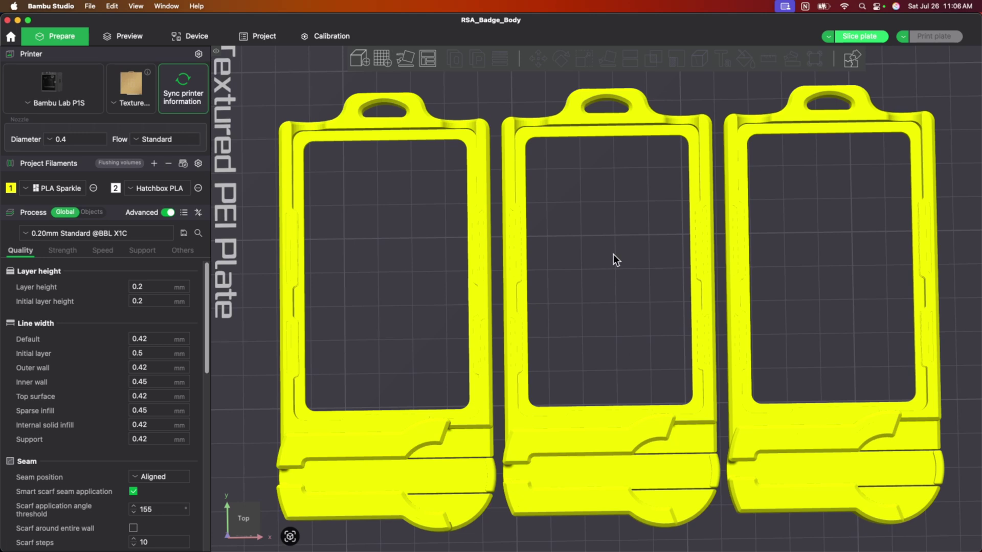
# Check the object information of the RSA_Badge_Body.stl, RSA_Badge_Body and Badge_Holder_RSA_V1 v1.step models in turn
pyautogui.click(387, 441)
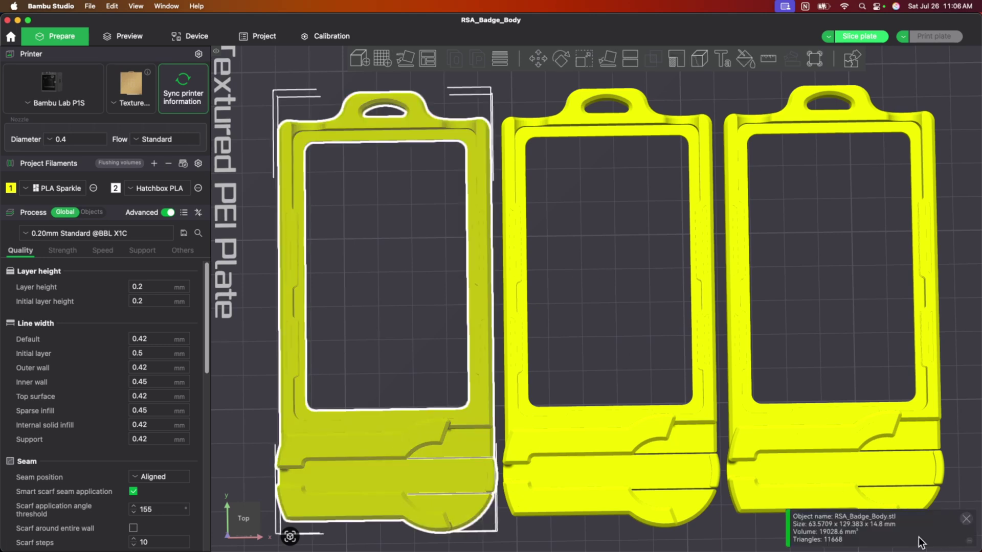
pyautogui.click(584, 446)
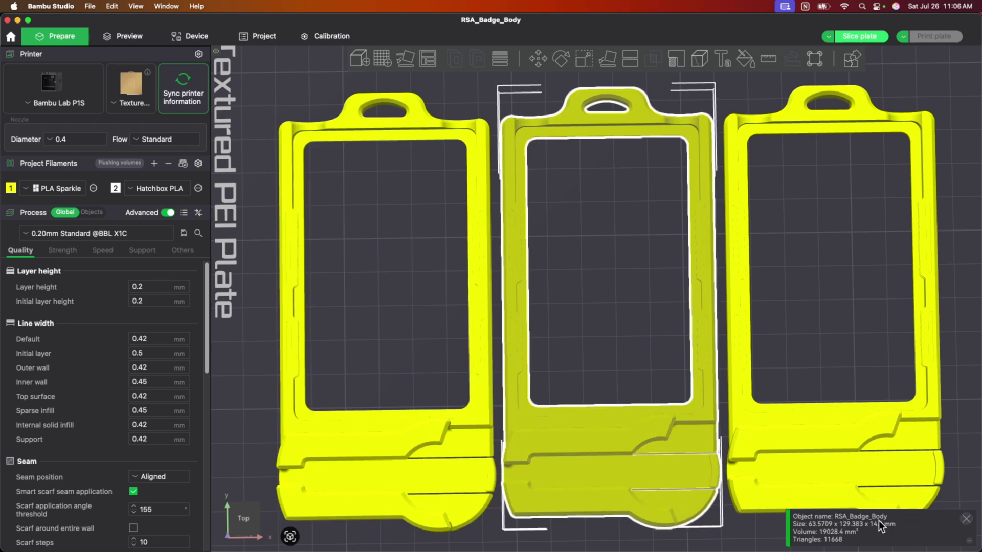
pyautogui.click(849, 416)
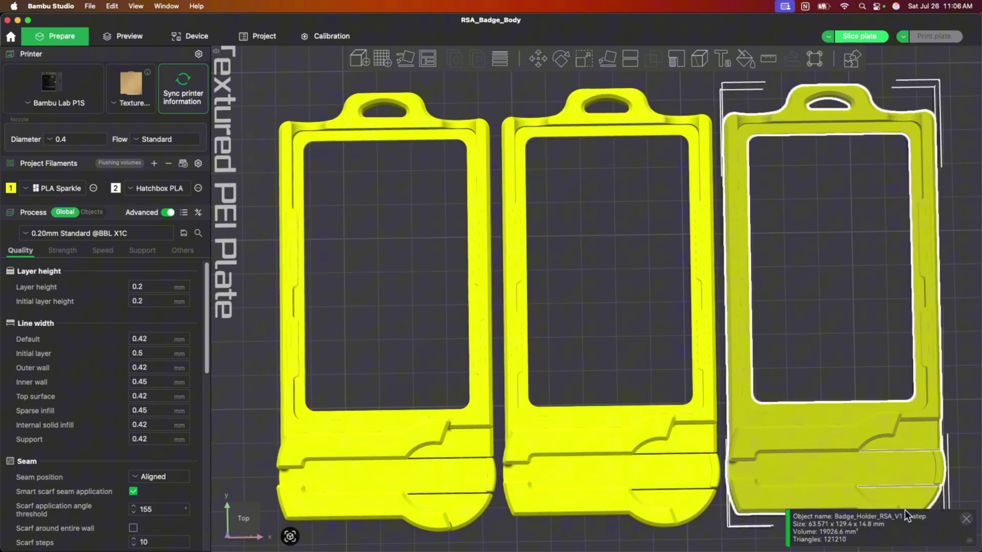
pyautogui.click(822, 324)
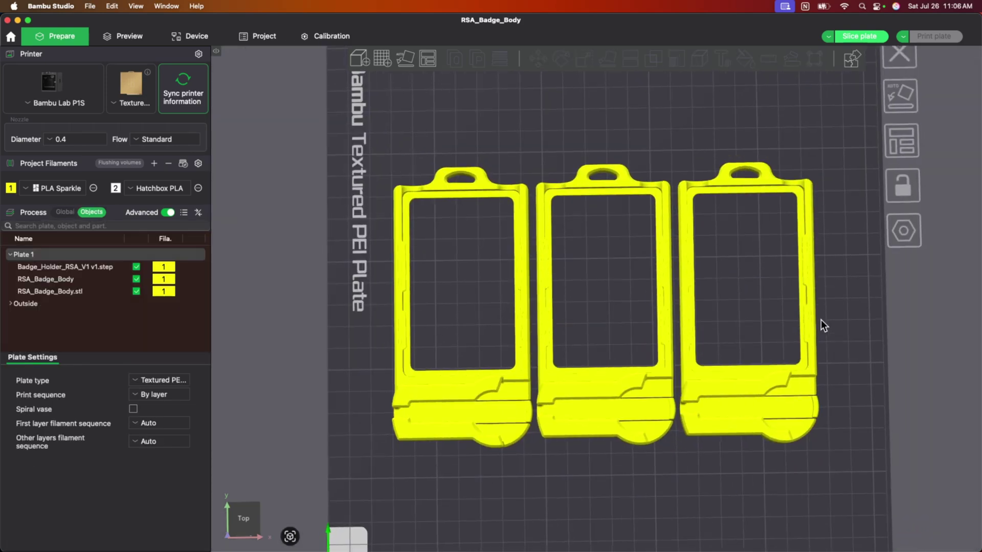
# Compare the rounded corners and chamfers of RSA_Badge_Body and RSA_Badge_Body.stl up close from the back for mesh faceting
pyautogui.scroll(3, 820, 320)
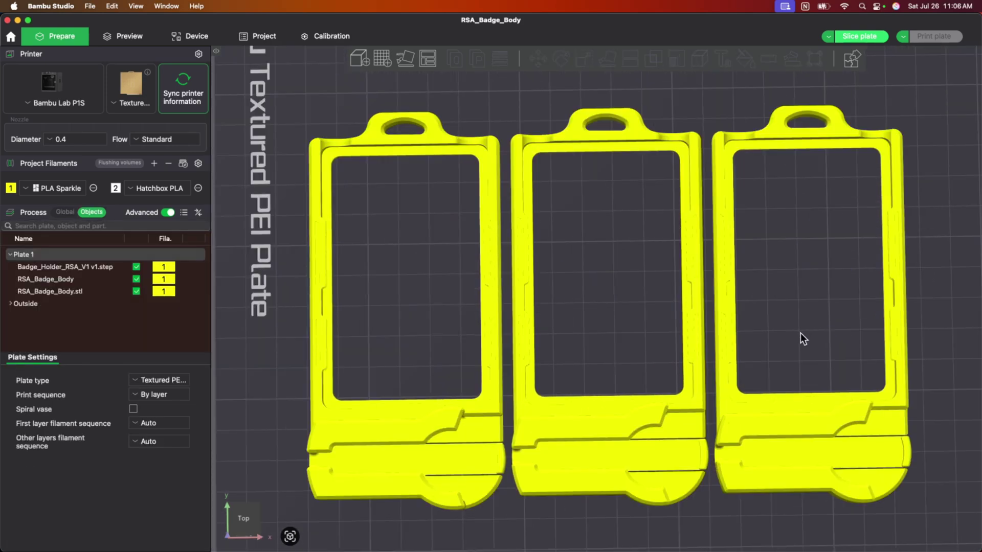
pyautogui.moveTo(800, 333); pyautogui.dragTo(749, 292)
pyautogui.scroll(5, 749, 291)
pyautogui.scroll(-3, 750, 296)
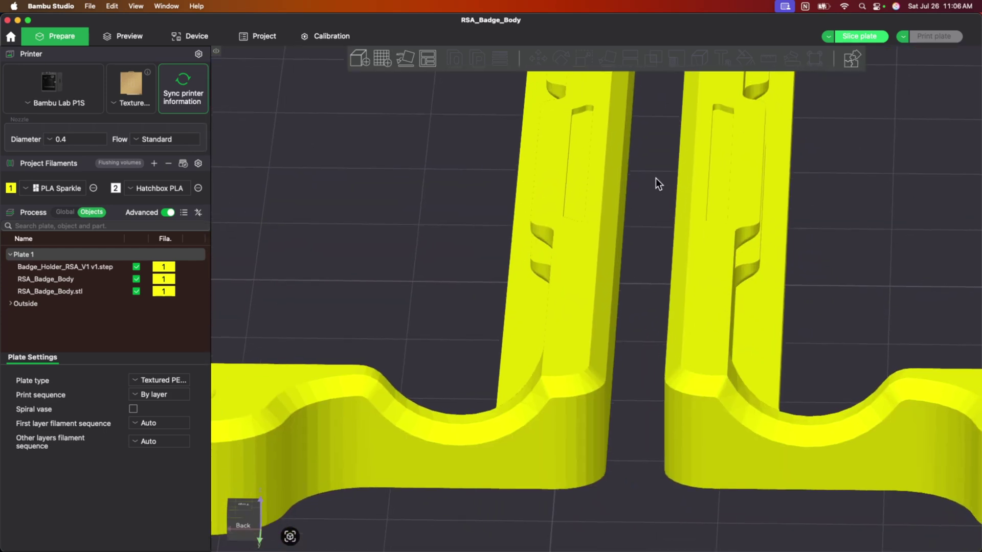
pyautogui.scroll(4, 642, 409)
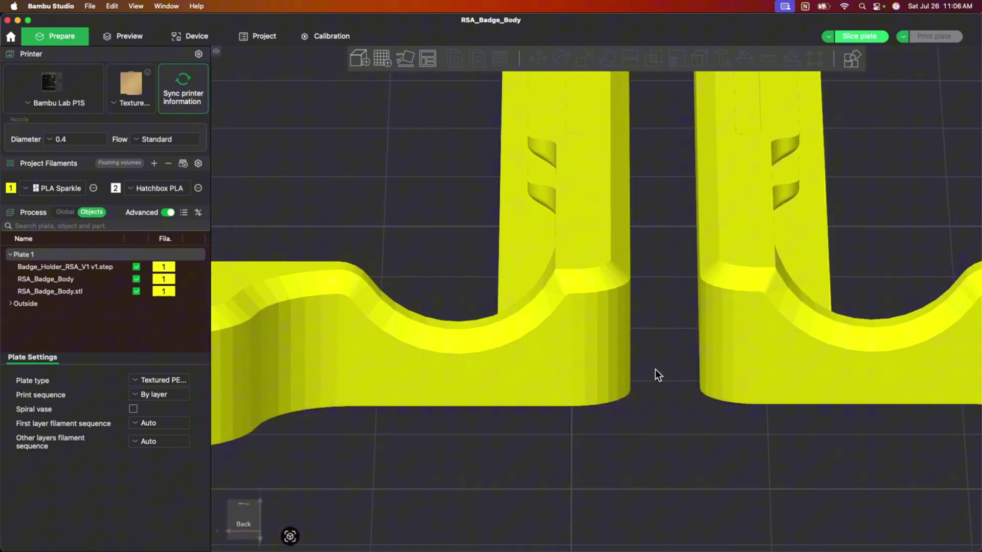
pyautogui.moveTo(655, 369); pyautogui.dragTo(612, 391, button='right')
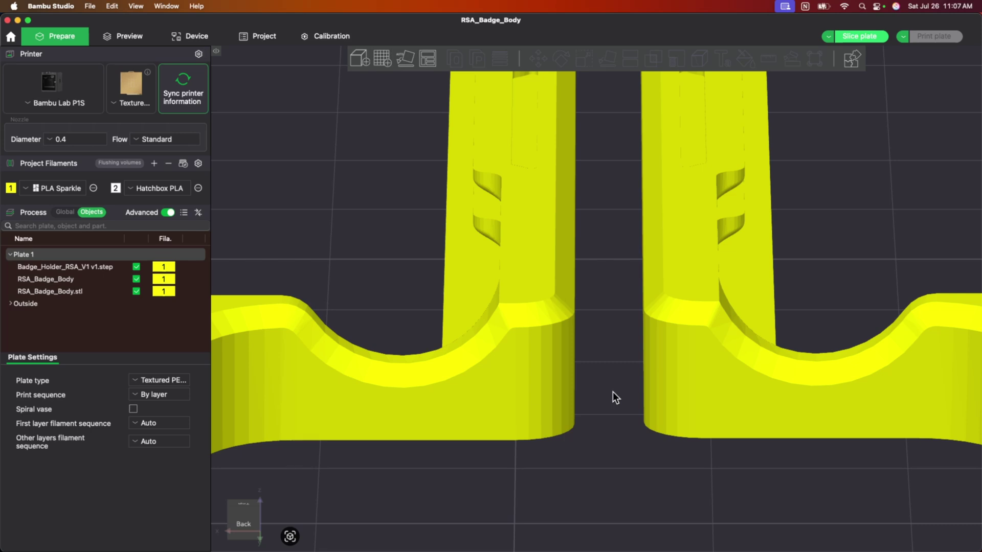
pyautogui.scroll(2, 631, 373)
pyautogui.scroll(2, 630, 369)
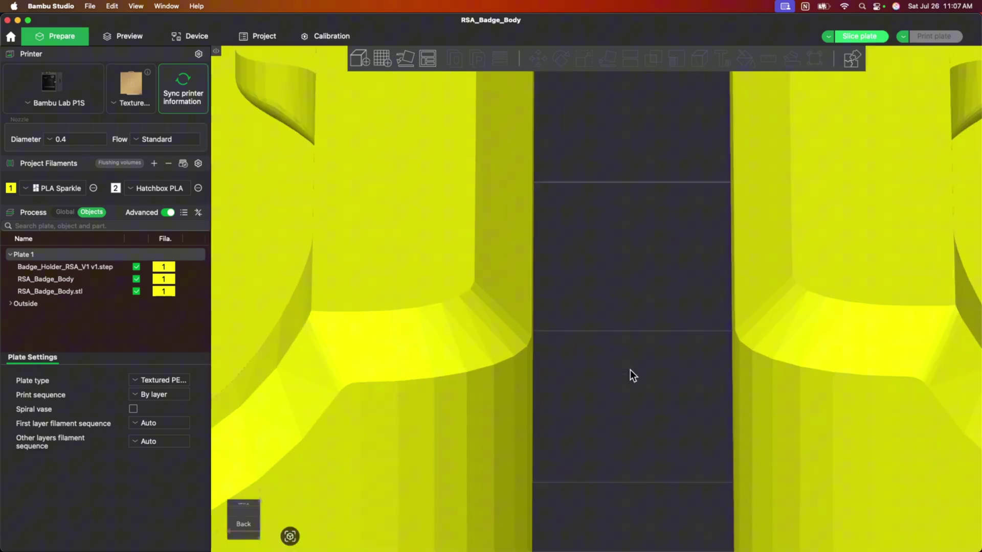
pyautogui.scroll(-2, 630, 370)
pyautogui.moveTo(629, 373); pyautogui.dragTo(624, 404)
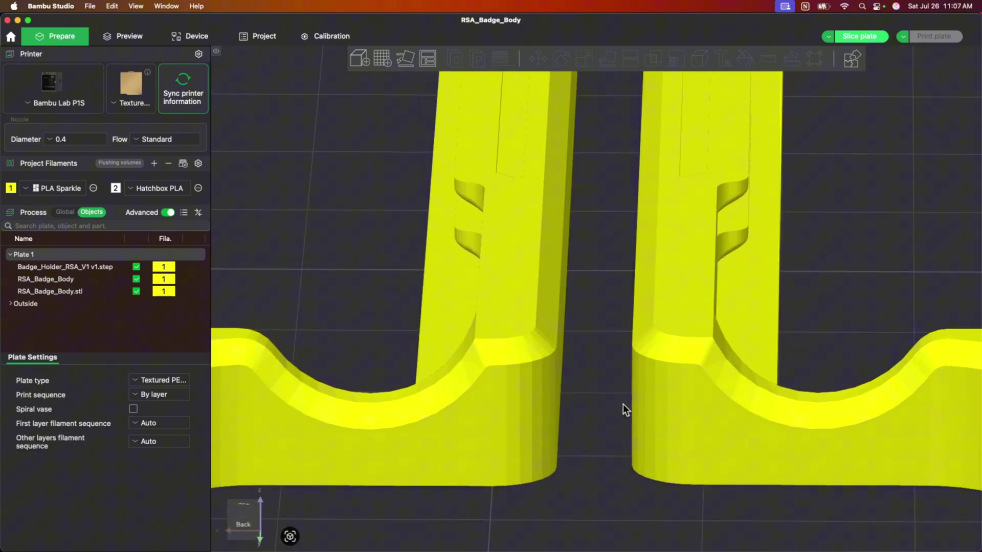
pyautogui.scroll(2, 609, 432)
pyautogui.scroll(-3, 609, 430)
pyautogui.scroll(3, 606, 383)
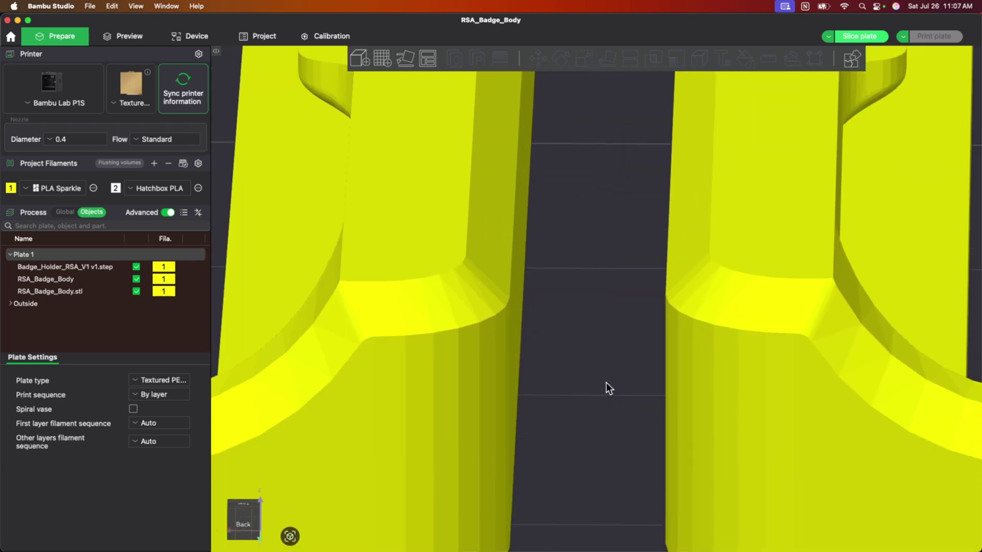
pyautogui.scroll(-4, 606, 382)
pyautogui.scroll(1, 606, 382)
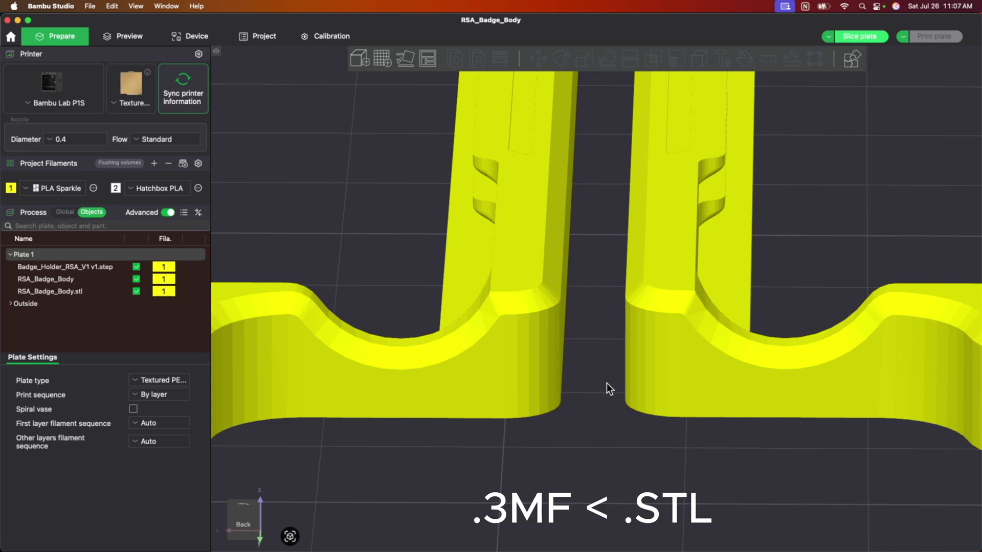
pyautogui.scroll(-6, 607, 382)
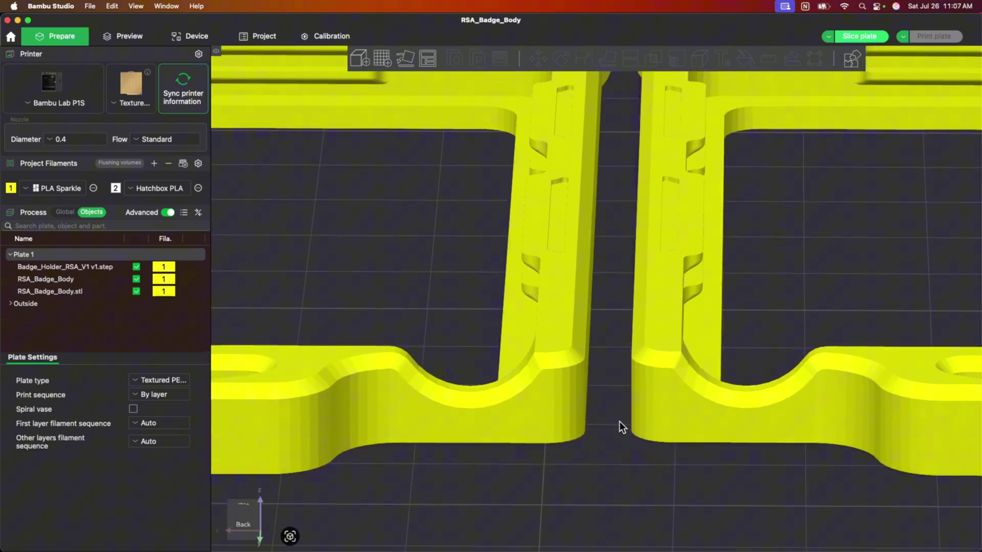
pyautogui.scroll(2, 618, 434)
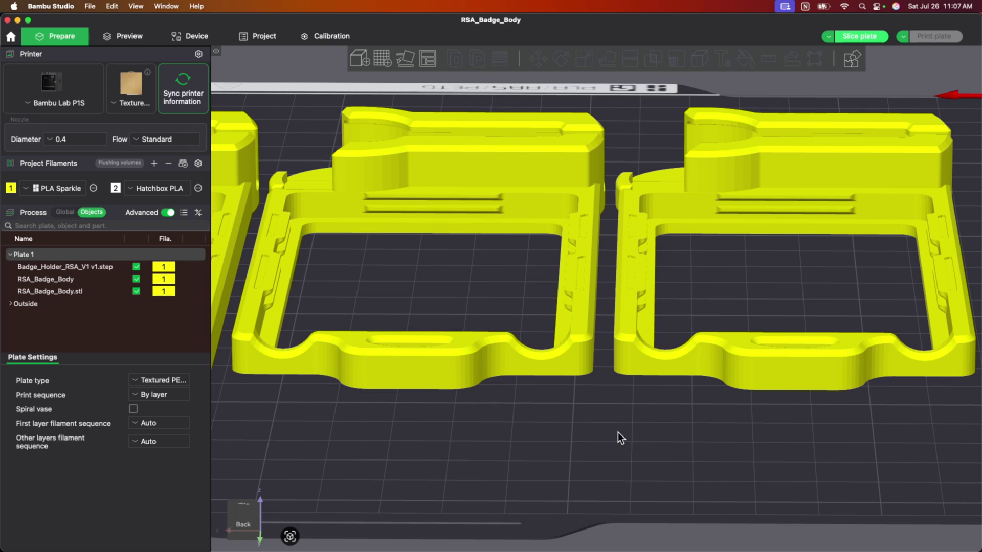
# Compare the curved corners of the STEP badge holder with those of the neighbouring RSA_Badge_Body mesh up close
pyautogui.moveTo(618, 432); pyautogui.dragTo(770, 334)
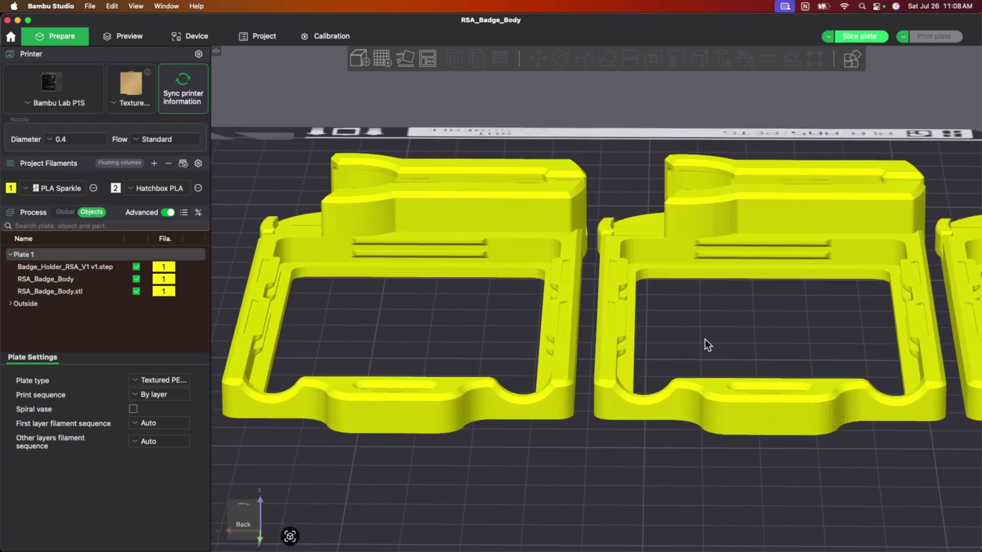
pyautogui.scroll(5, 706, 342)
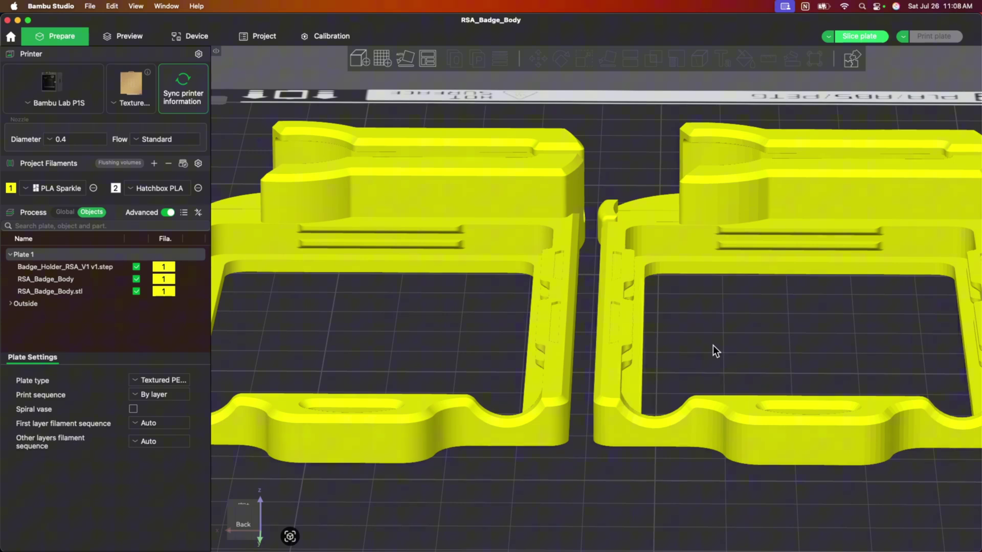
pyautogui.scroll(5, 713, 345)
pyautogui.moveTo(734, 362); pyautogui.dragTo(787, 197)
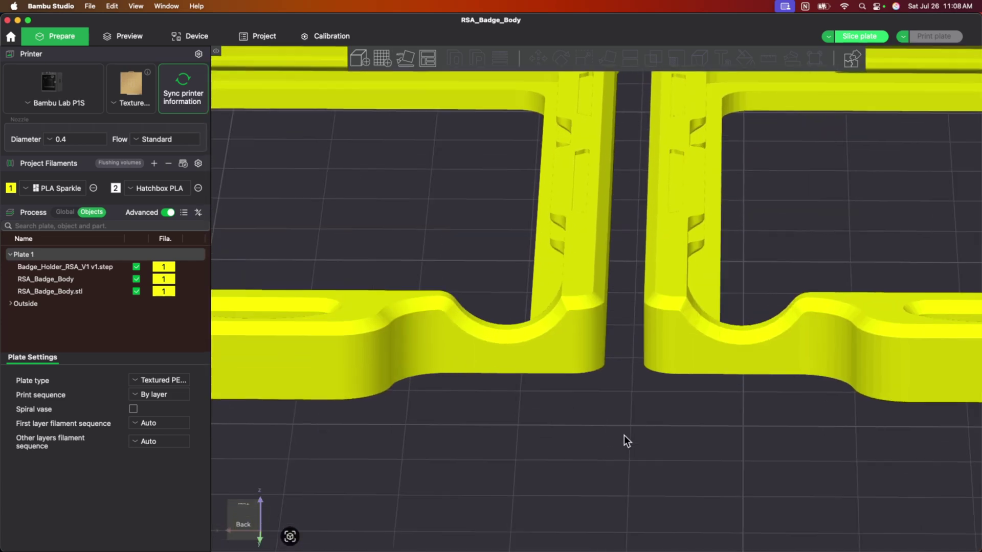
pyautogui.scroll(5, 623, 435)
pyautogui.moveTo(677, 426); pyautogui.dragTo(618, 361)
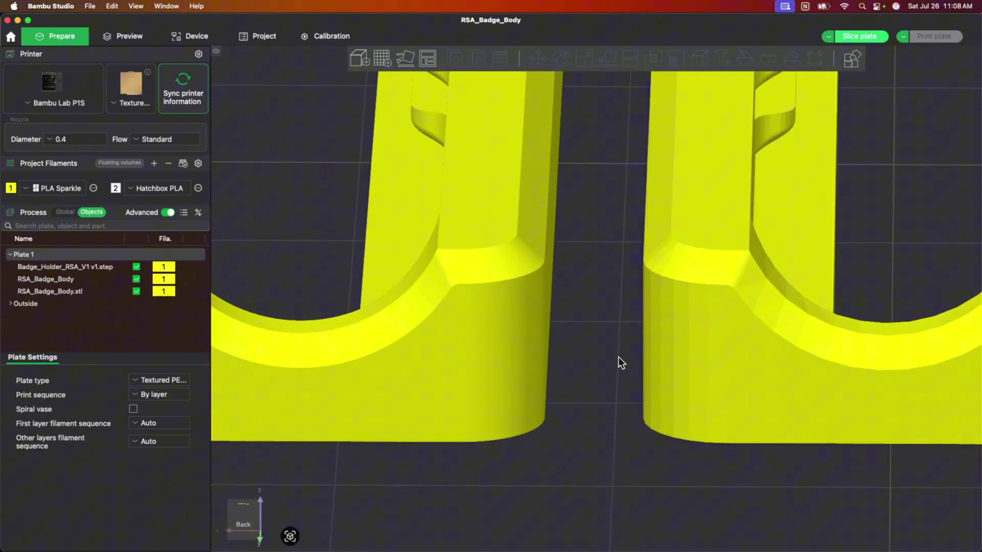
pyautogui.scroll(5, 621, 367)
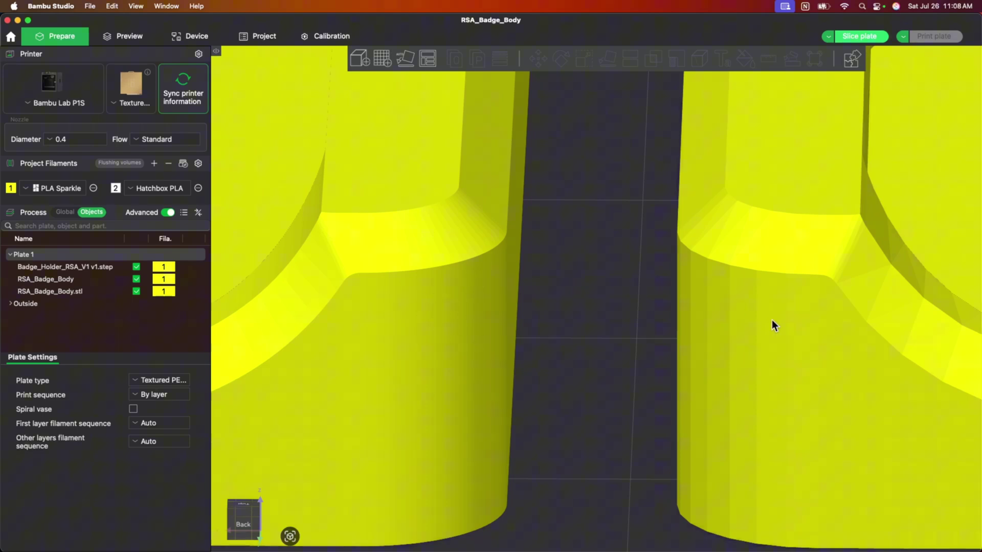
pyautogui.scroll(-5, 639, 333)
pyautogui.moveTo(622, 336); pyautogui.dragTo(611, 322)
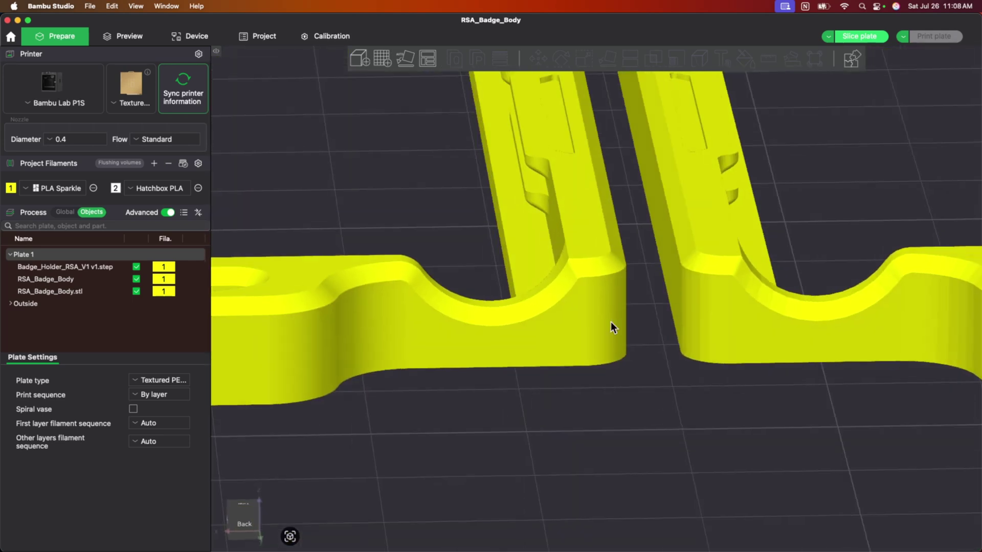
pyautogui.scroll(4, 608, 322)
pyautogui.scroll(-5, 609, 326)
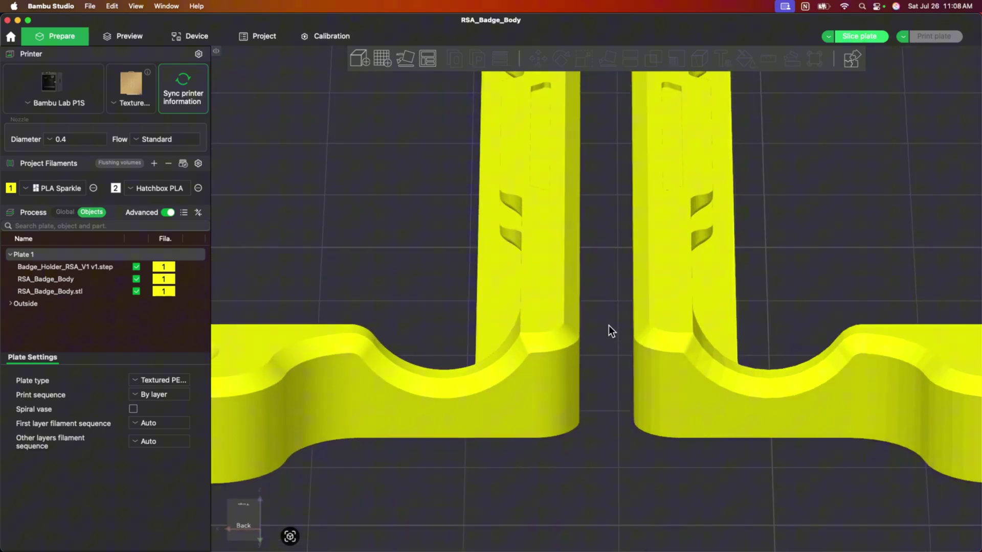
pyautogui.scroll(4, 610, 329)
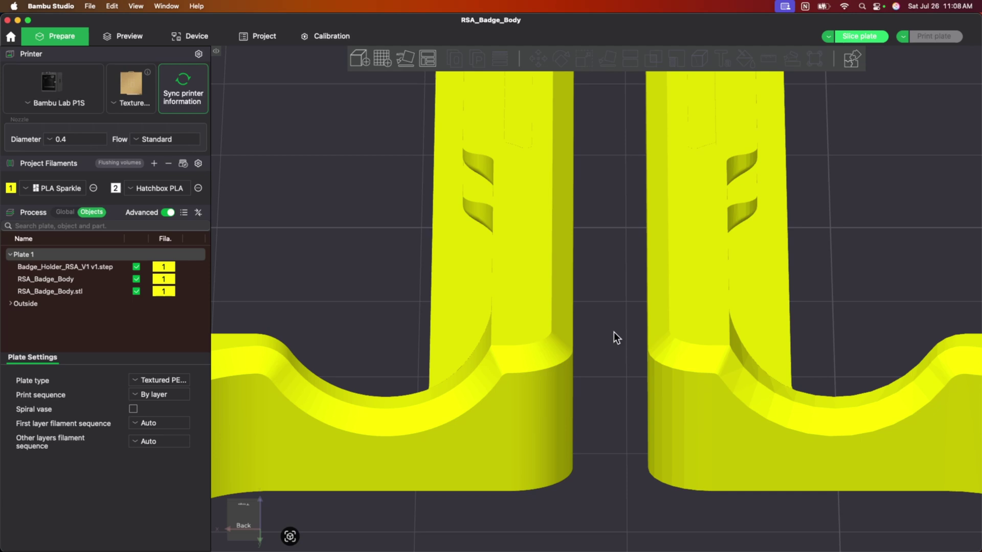
pyautogui.scroll(-3, 612, 332)
pyautogui.scroll(5, 612, 332)
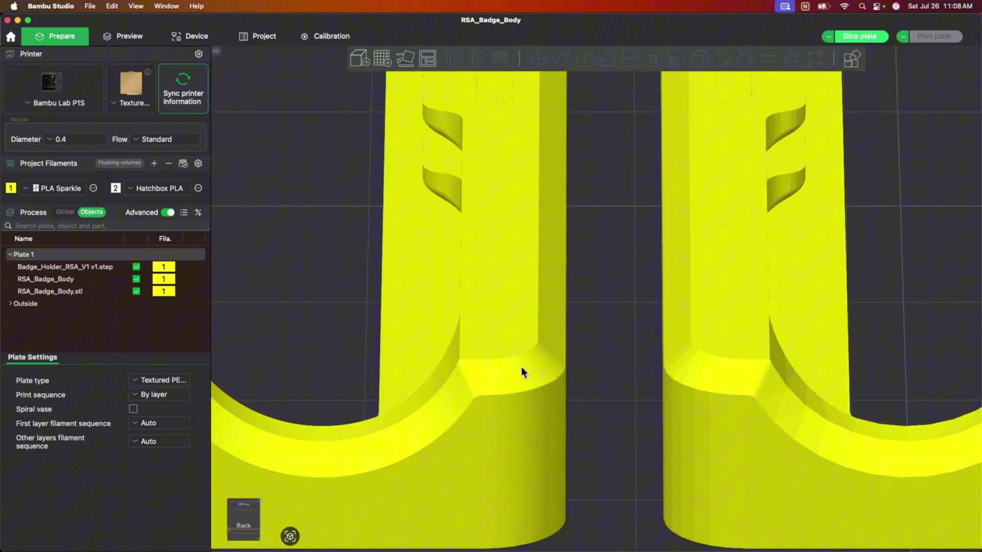
pyautogui.scroll(3, 621, 365)
pyautogui.scroll(-4, 621, 365)
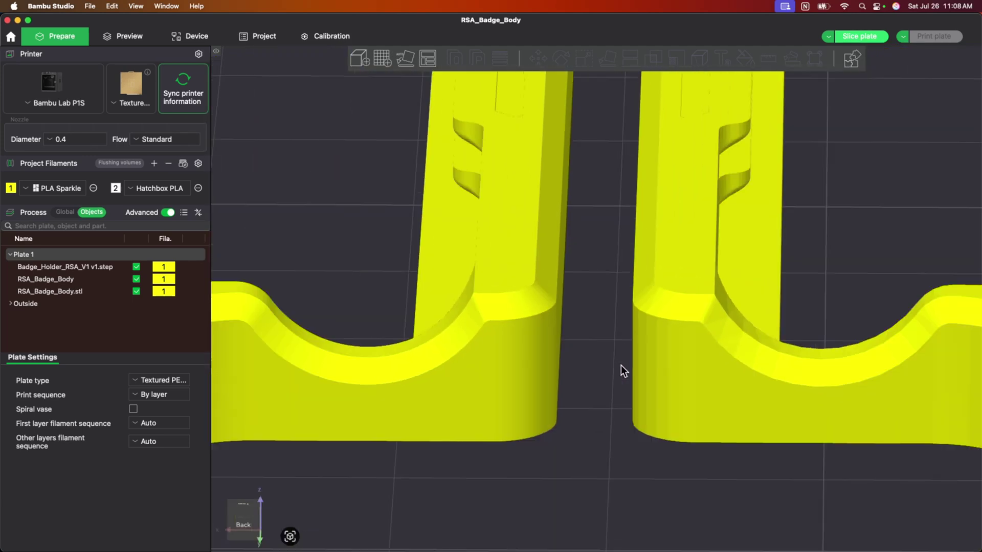
# Delete the Badge_Holder_RSA_V1 v1.step model from the build plate
pyautogui.click(530, 336)
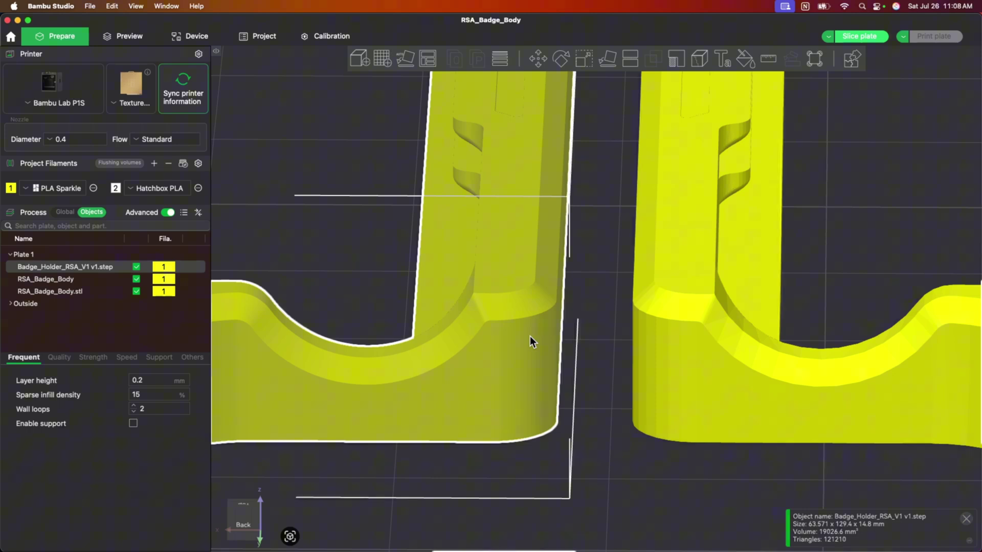
pyautogui.press('Delete')
pyautogui.scroll(-5, 532, 336)
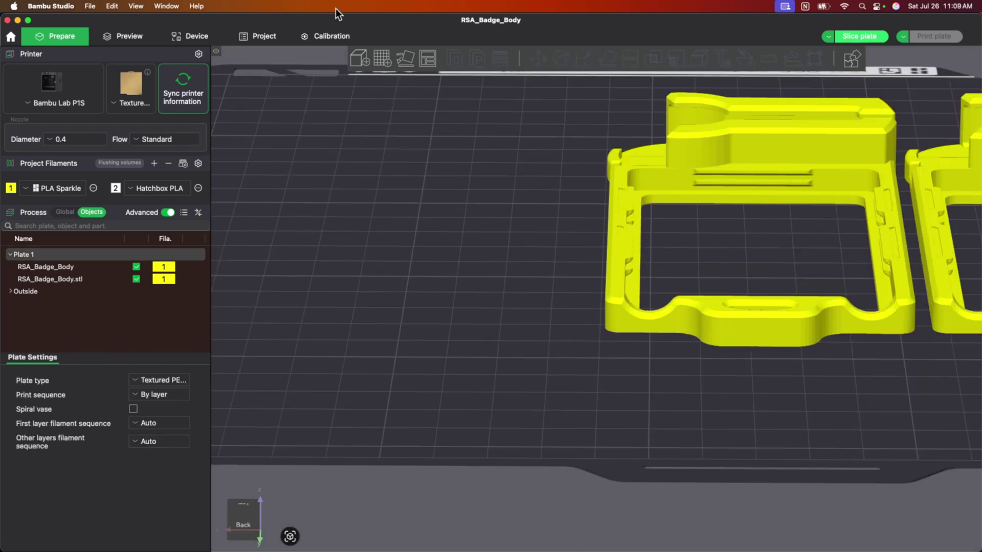
# Import Badge_Holder_RSA_V1 v1.step from Downloads with Linear Deflection set to 0.001 and a reduced Angle Deflection
pyautogui.click(359, 59)
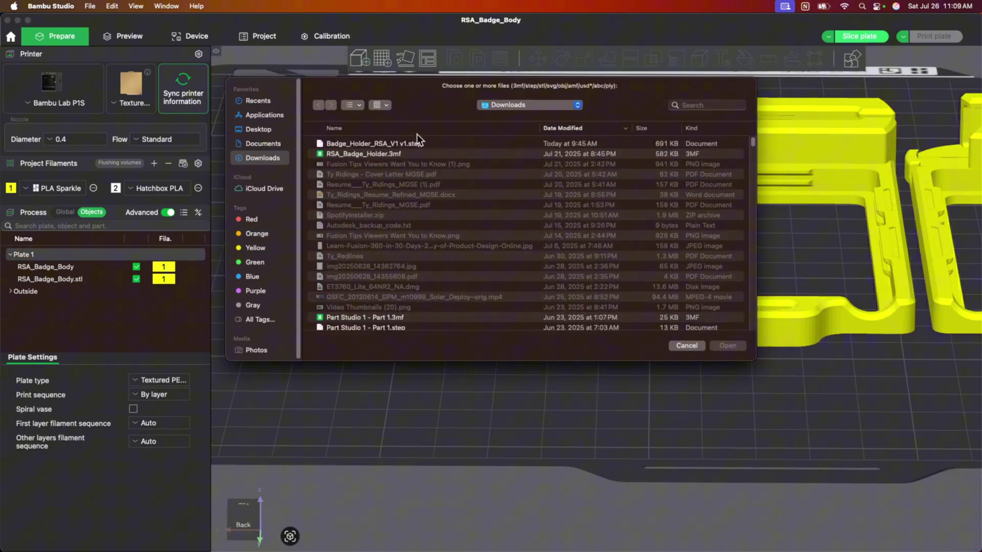
pyautogui.doubleClick(410, 144)
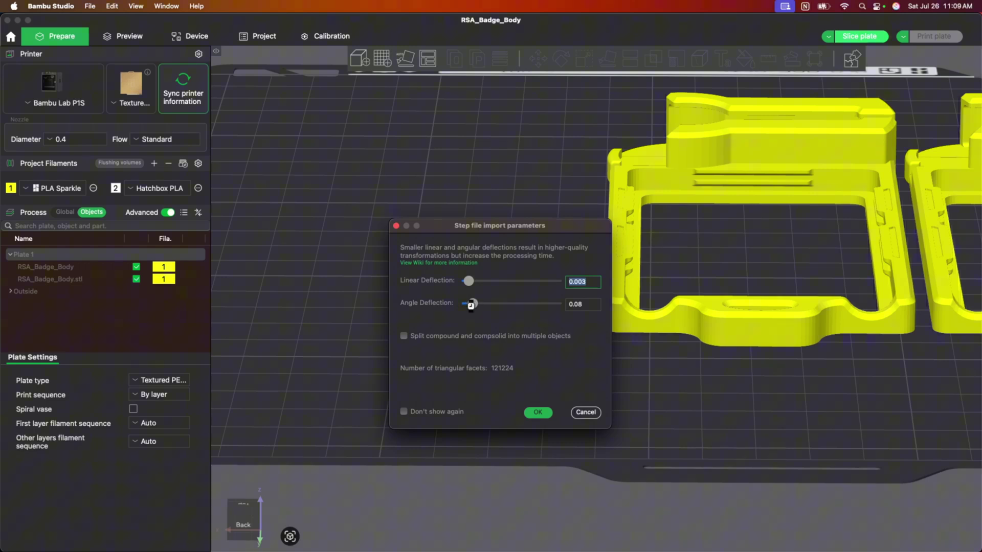
pyautogui.write('0.001')
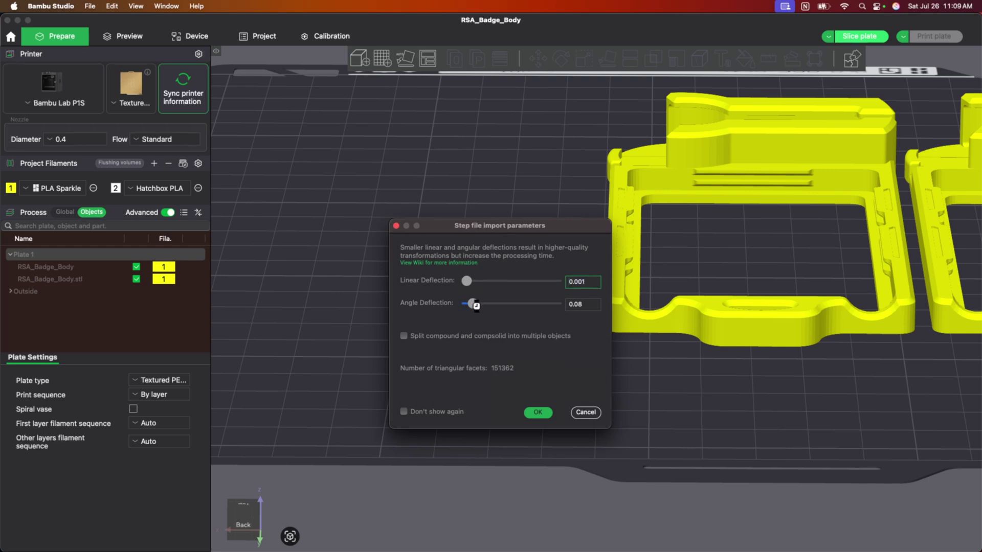
pyautogui.moveTo(476, 305); pyautogui.dragTo(470, 305)
pyautogui.click(545, 417)
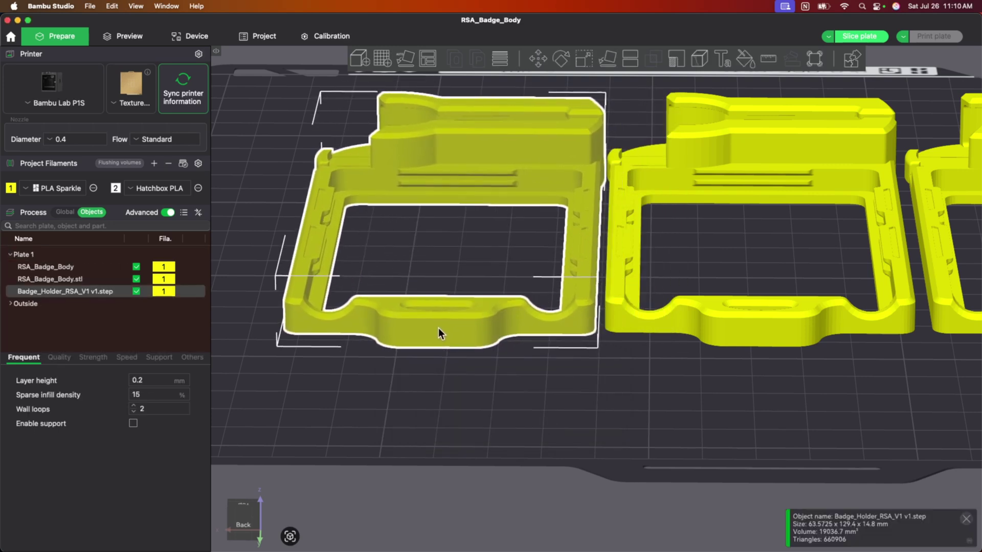
# Compare the rounded corner and chamfer of the reimported STEP badge holder with the neighbouring mesh model up close
pyautogui.click(594, 359)
pyautogui.scroll(10, 604, 342)
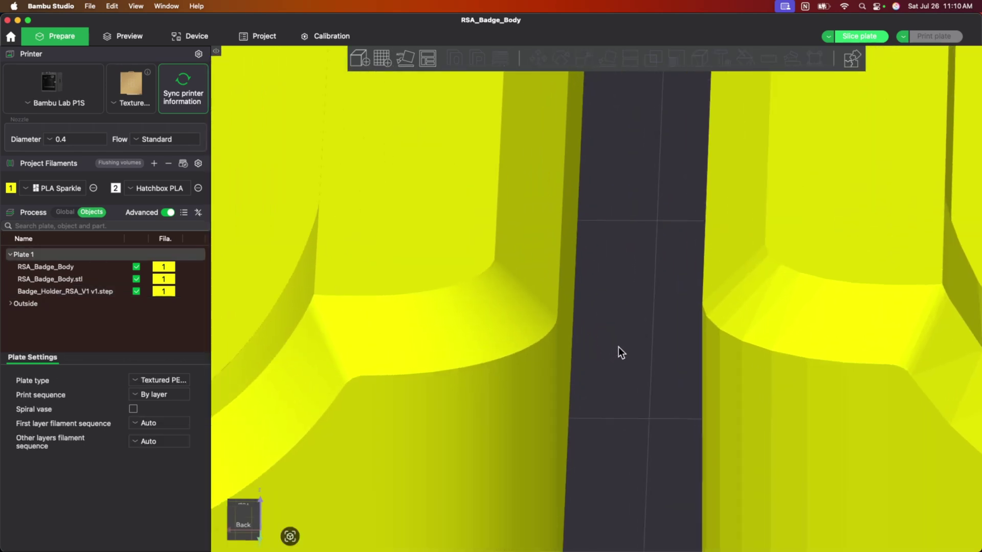
pyautogui.scroll(-5, 619, 348)
pyautogui.scroll(5, 619, 352)
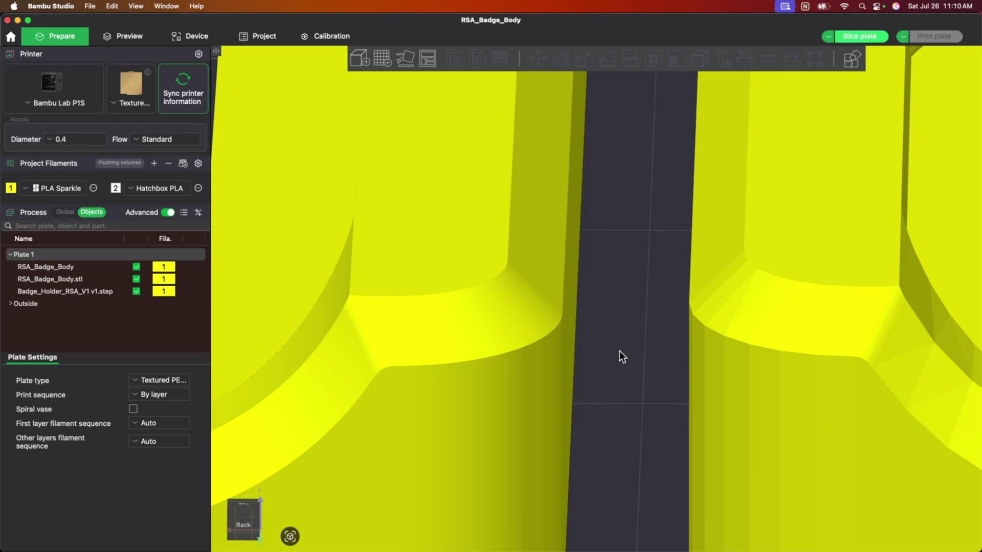
pyautogui.scroll(2, 618, 351)
pyautogui.scroll(-3, 619, 351)
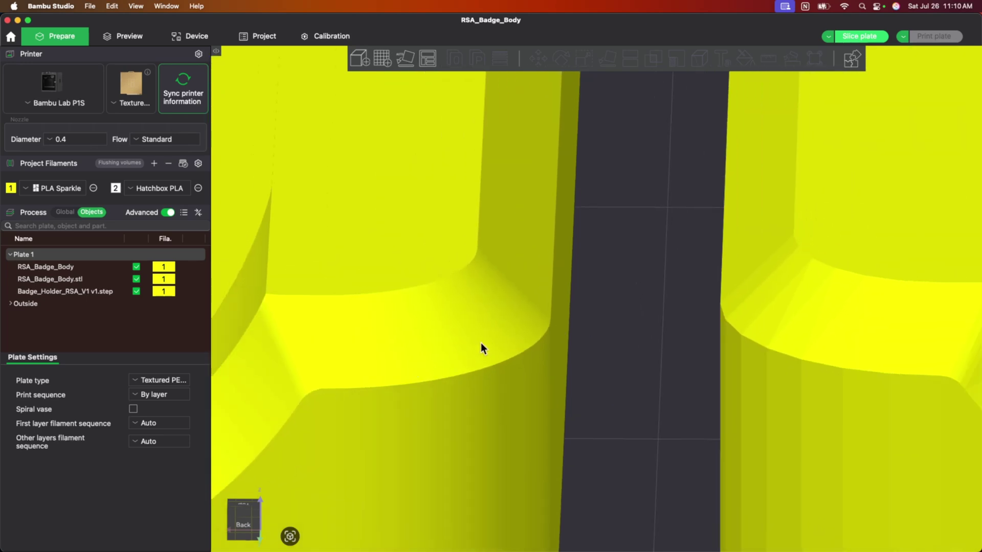
pyautogui.scroll(-5, 480, 342)
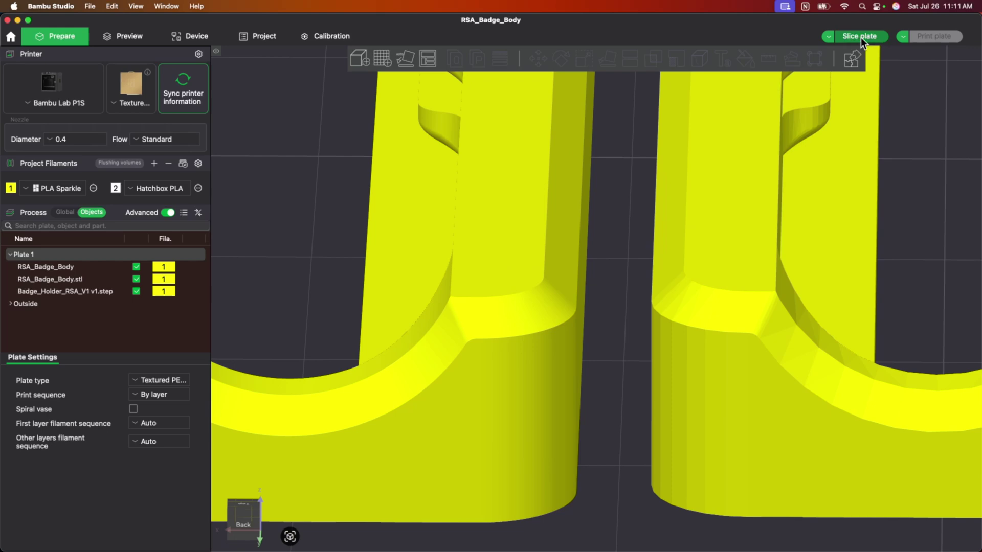
# Slice the plate and inspect the toolpaths on the front corners of the neighbouring badge holders
pyautogui.click(859, 37)
pyautogui.scroll(-4, 644, 384)
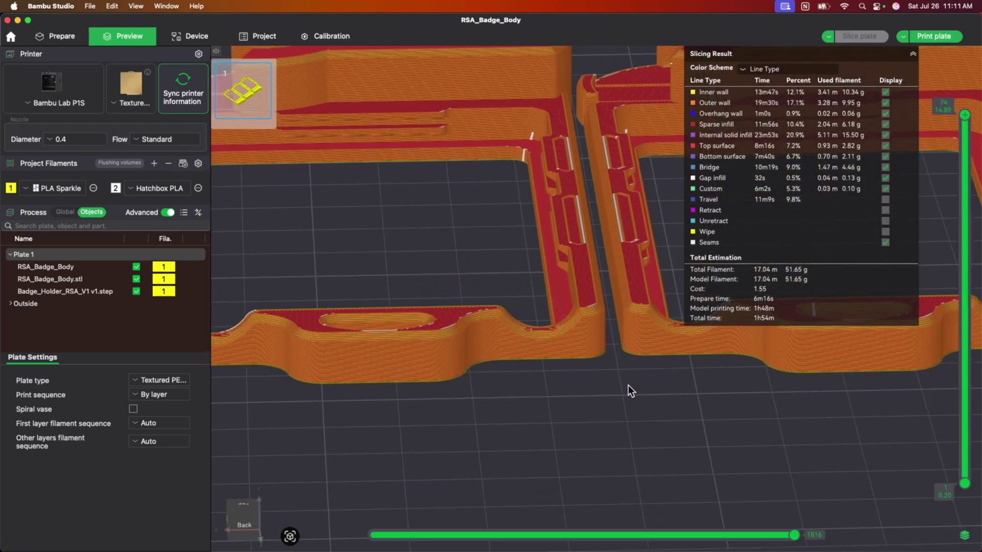
pyautogui.scroll(4, 615, 379)
pyautogui.scroll(4, 638, 402)
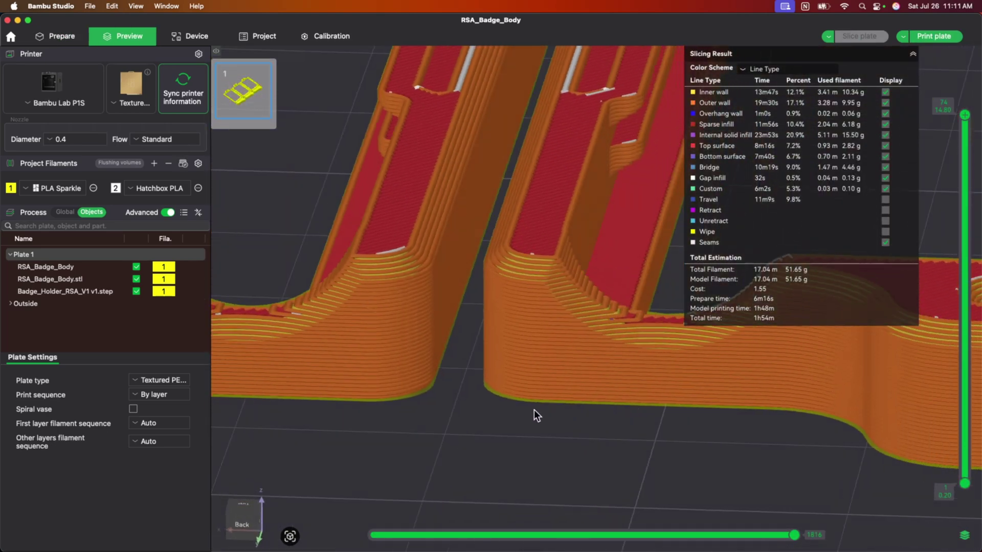
pyautogui.moveTo(534, 409); pyautogui.dragTo(449, 444)
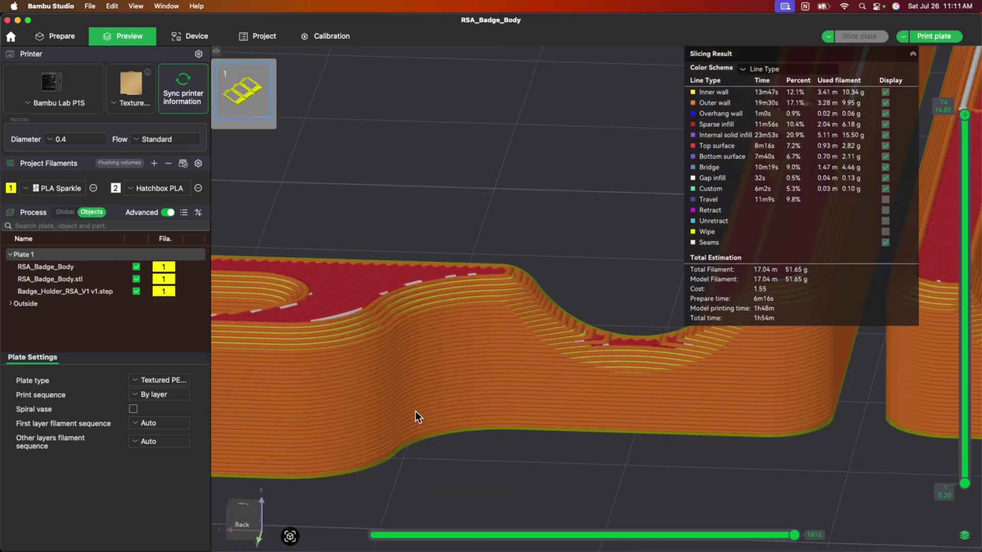
pyautogui.moveTo(545, 475); pyautogui.dragTo(664, 478)
pyautogui.scroll(3, 549, 467)
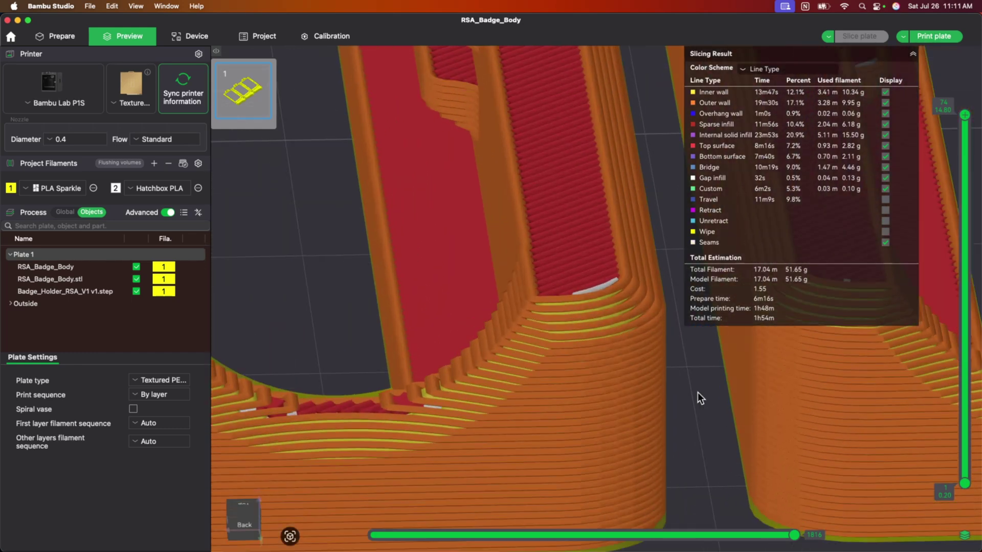
# Collapse the slicing result summary and compare the layer lines around the facing corners of the STEP and mesh badge holders
pyautogui.click(913, 54)
pyautogui.moveTo(818, 118); pyautogui.dragTo(575, 379)
pyautogui.scroll(5, 673, 342)
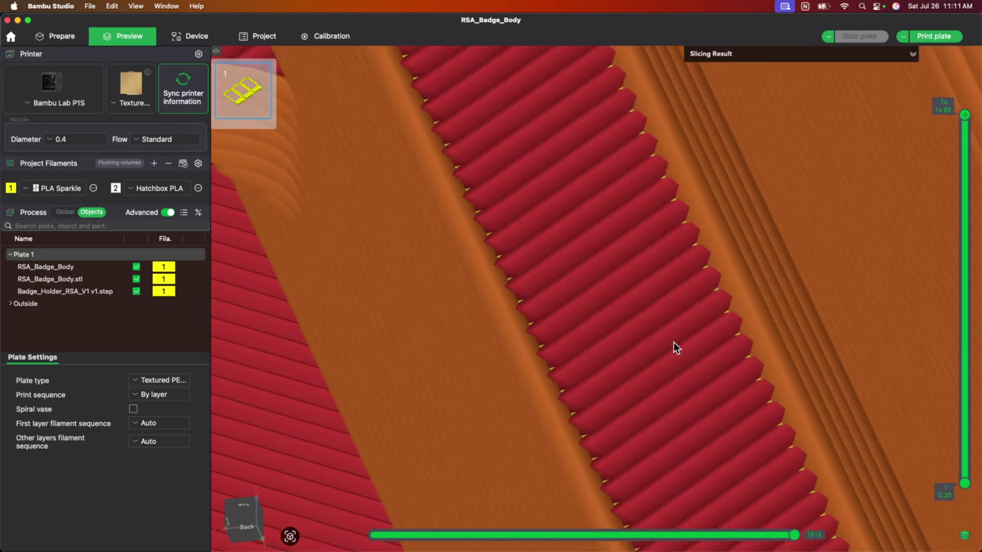
pyautogui.scroll(-5, 626, 369)
pyautogui.scroll(2, 626, 369)
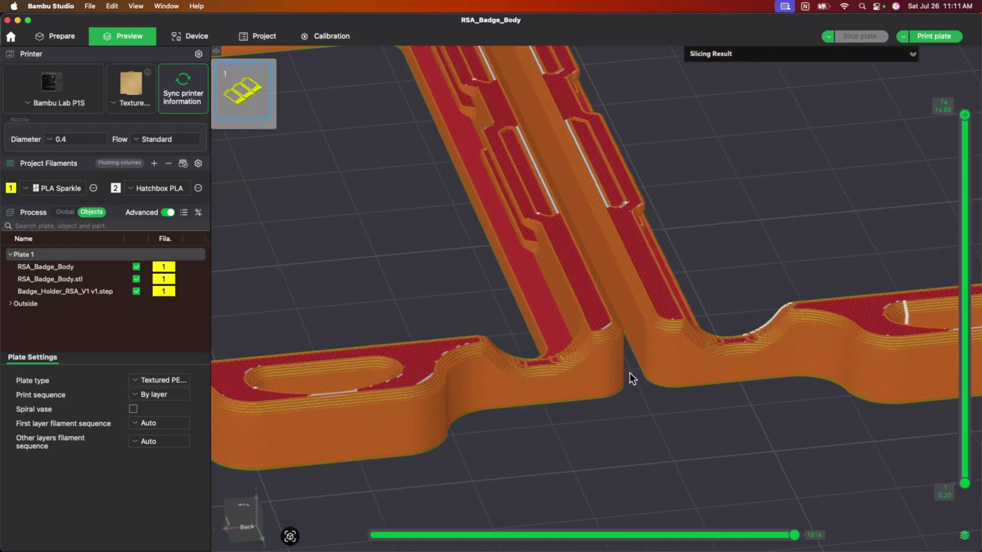
pyautogui.scroll(3, 630, 372)
pyautogui.scroll(5, 637, 376)
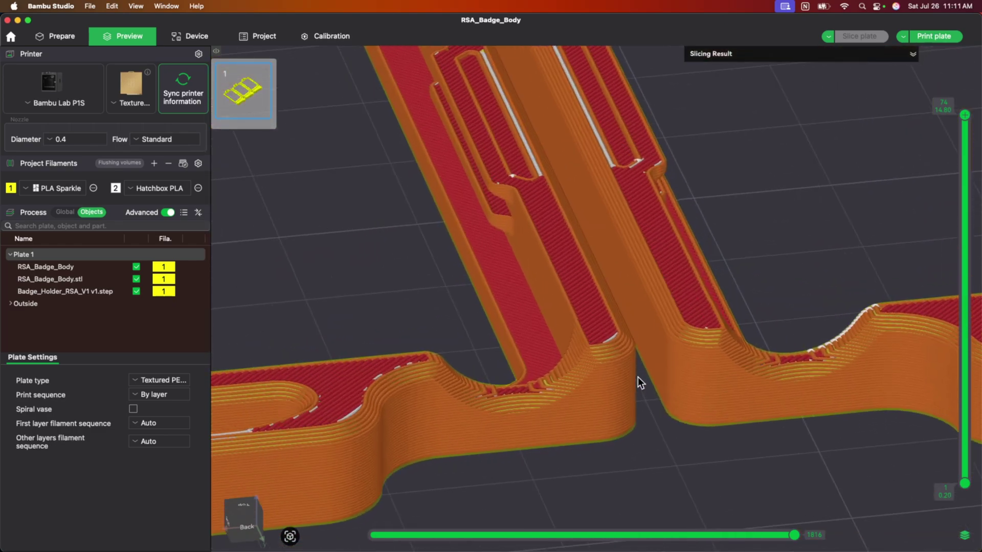
pyautogui.scroll(-2, 655, 407)
pyautogui.scroll(-3, 665, 406)
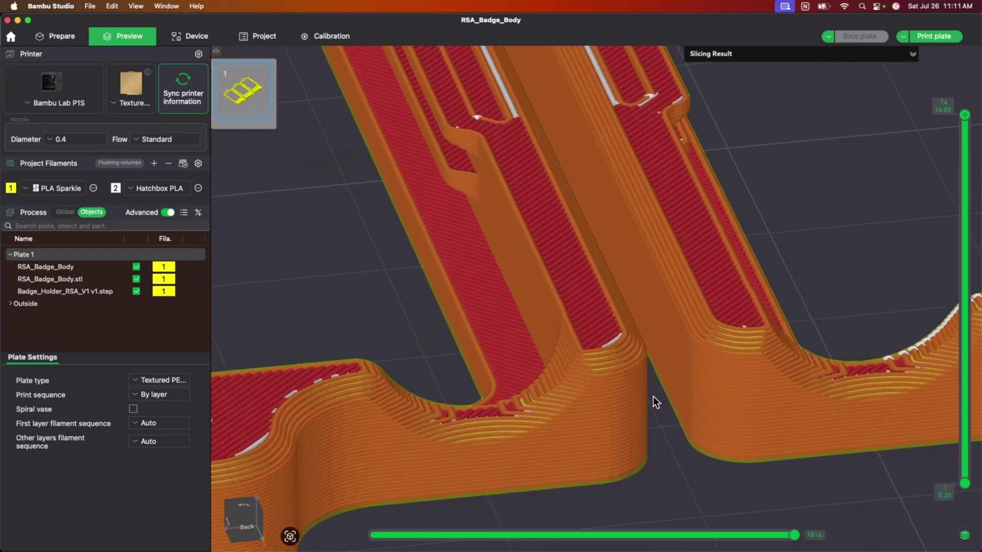
pyautogui.scroll(3, 660, 429)
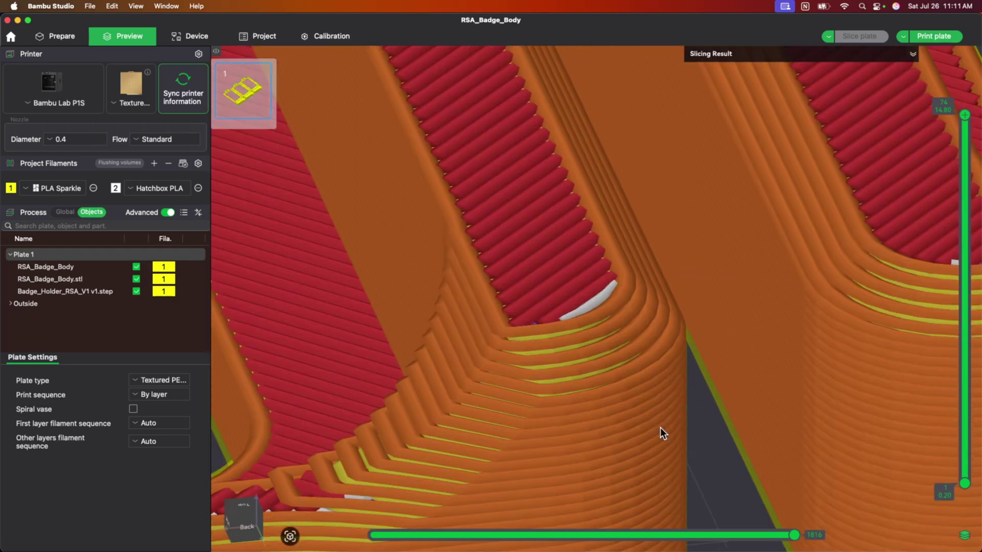
pyautogui.scroll(-4, 666, 429)
pyautogui.press('1')
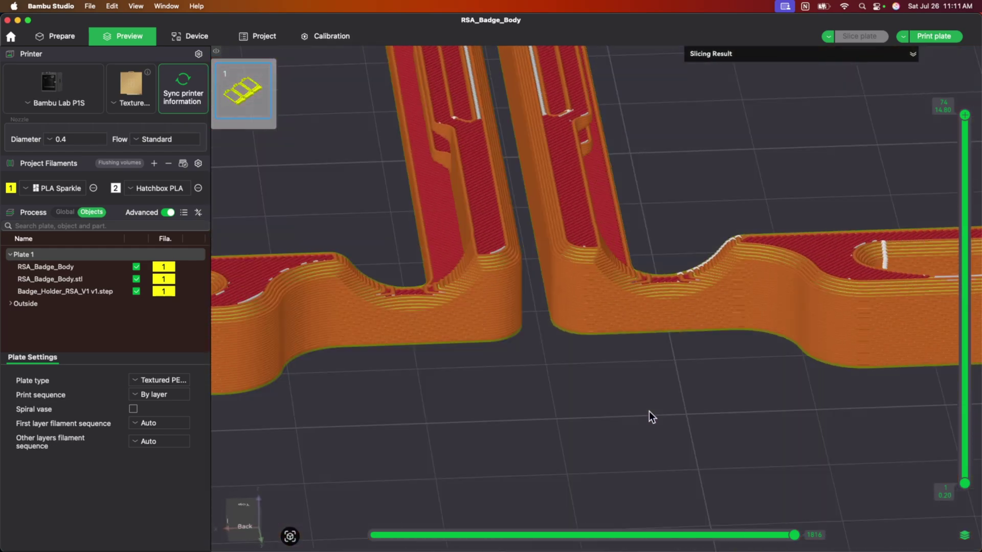
pyautogui.scroll(5, 520, 412)
pyautogui.scroll(-3, 527, 410)
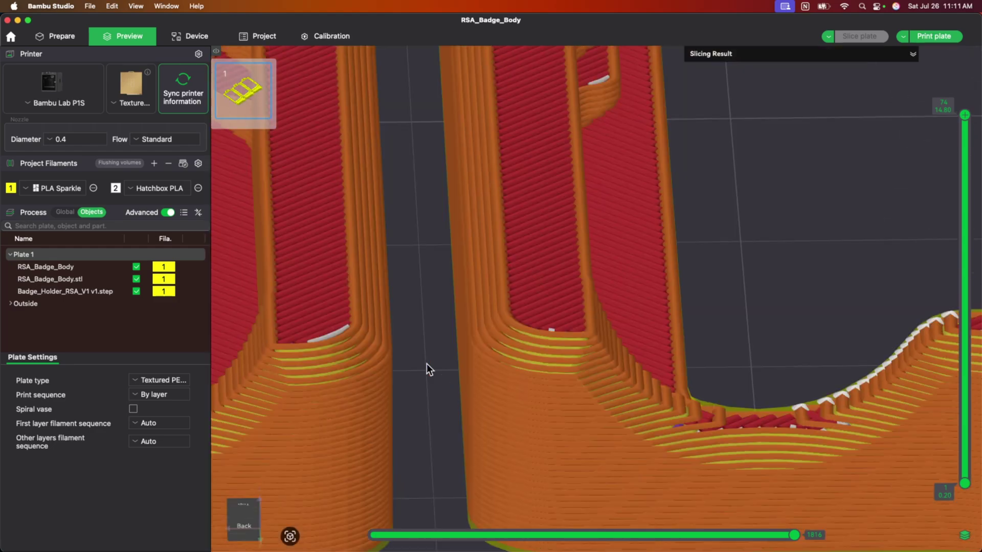
pyautogui.scroll(3, 594, 334)
pyautogui.scroll(-2, 595, 335)
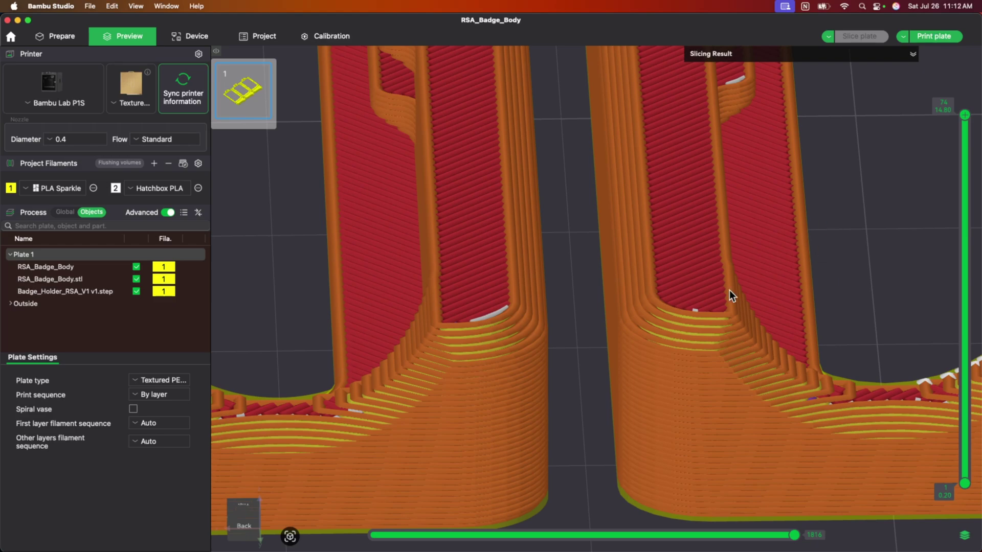
pyautogui.scroll(-5, 585, 308)
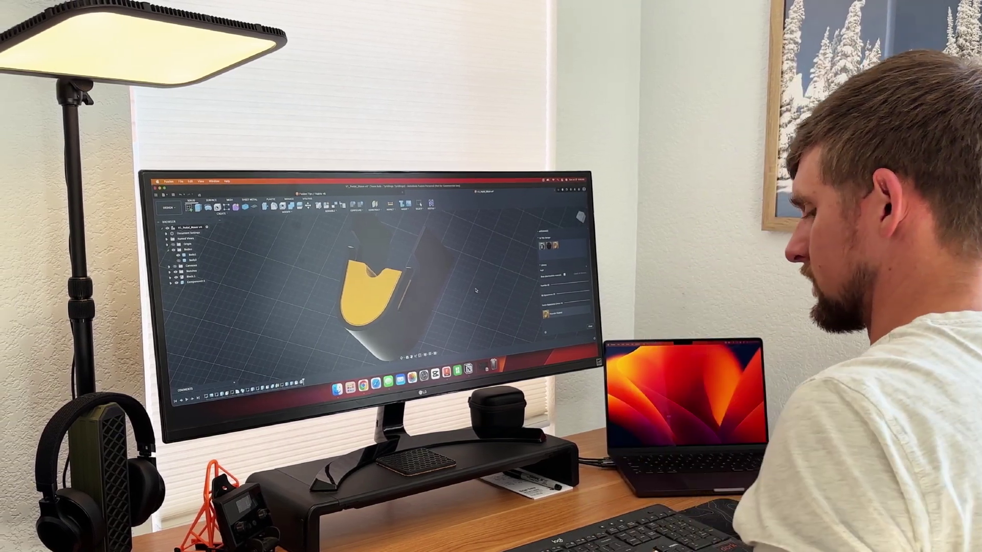
pyautogui.keyDown('shift'); pyautogui.moveTo(485, 292); pyautogui.dragTo(511, 274, button='middle'); pyautogui.keyUp('shift')
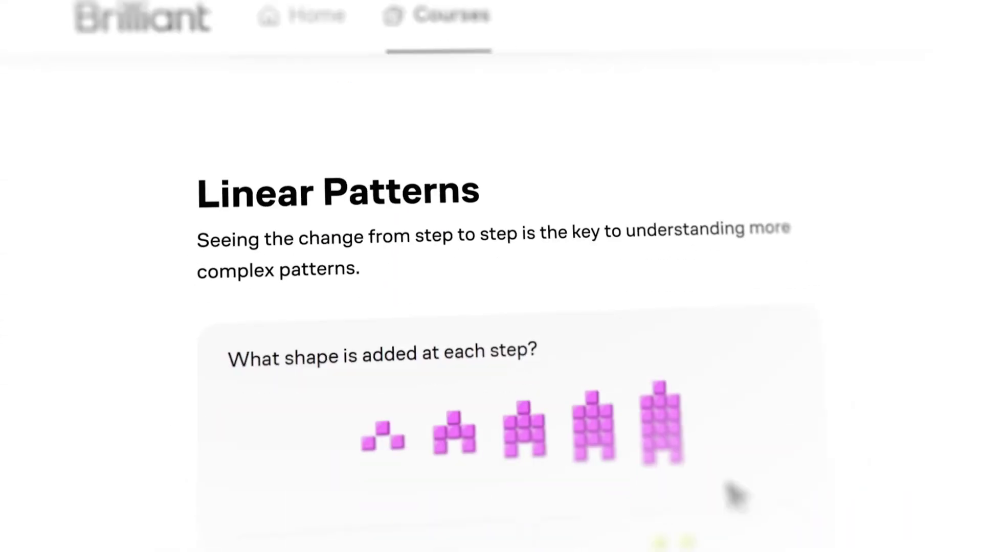
# In Brilliant, answer the Linear Patterns question with the peaked three-square shape and check the answer
pyautogui.click(629, 465)
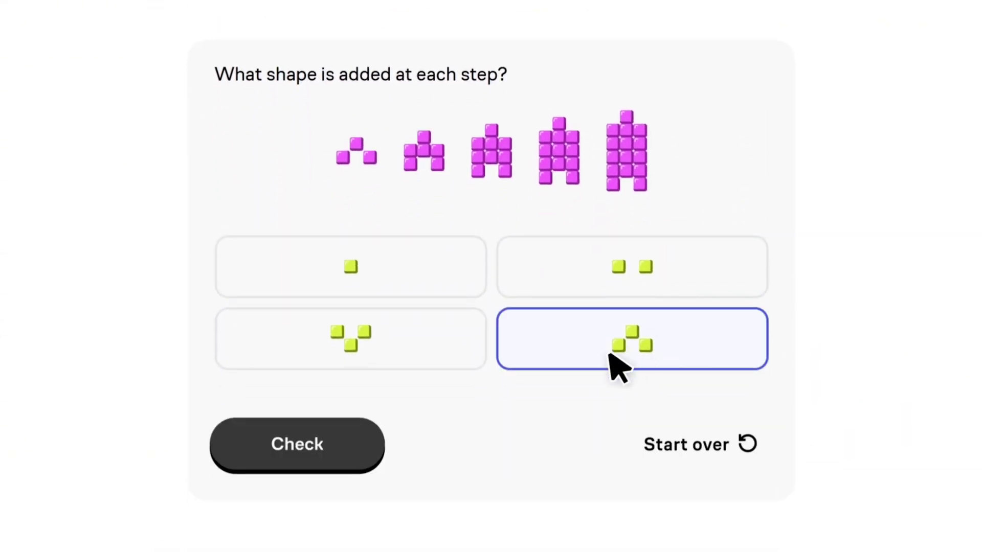
pyautogui.click(327, 450)
# Complete the beam structure puzzle, retrying with an extra beam between the upper-left joint and the left anchor, and check it
pyautogui.moveTo(492, 458); pyautogui.dragTo(658, 408)
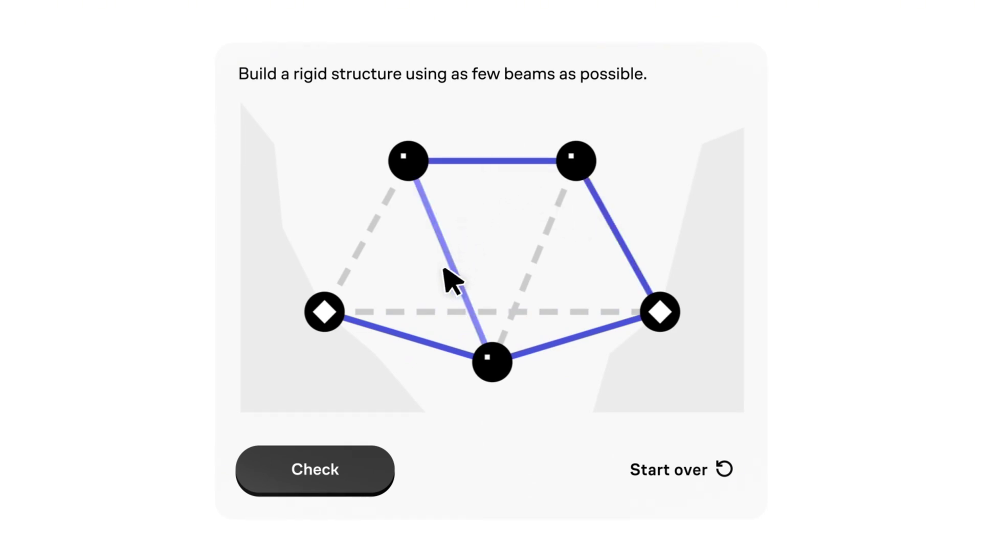
pyautogui.click(381, 468)
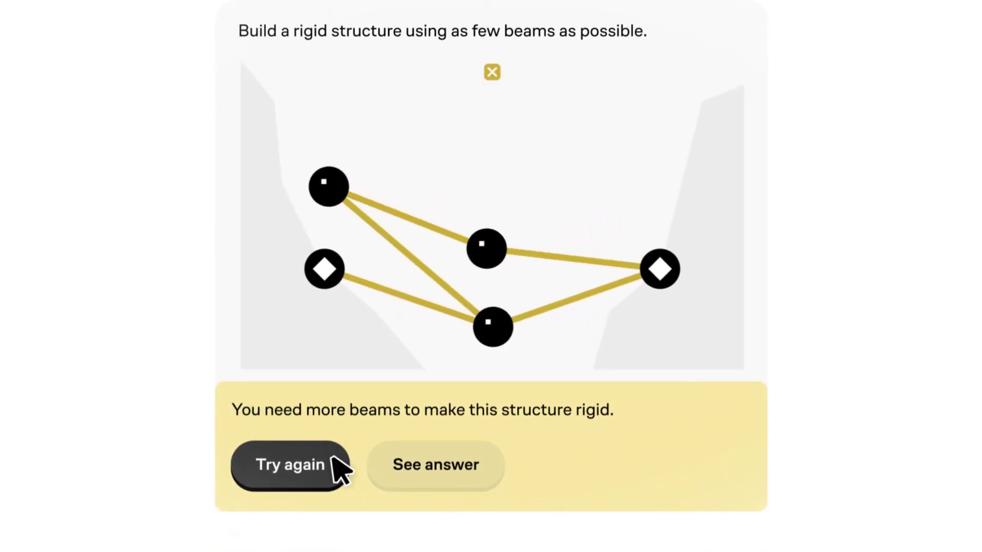
pyautogui.click(338, 467)
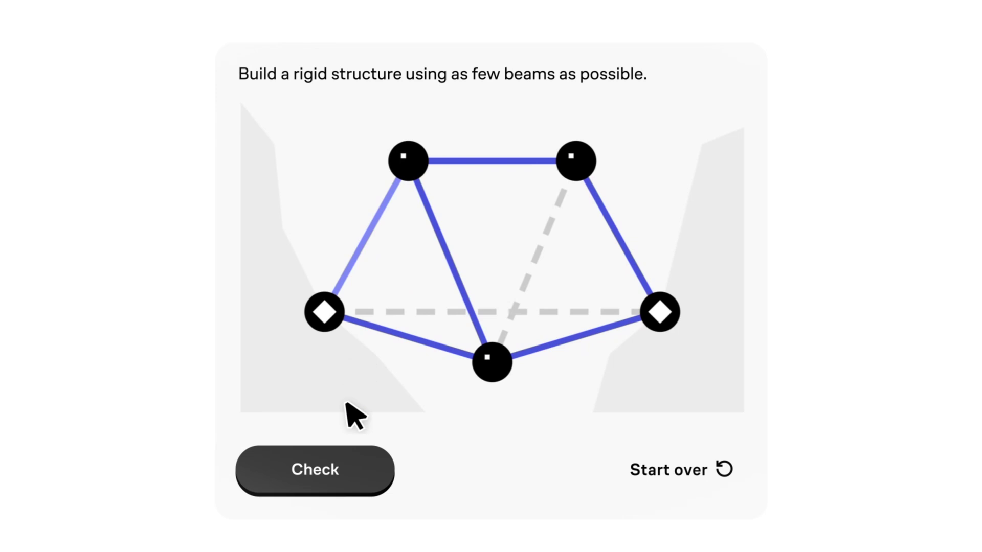
pyautogui.click(339, 473)
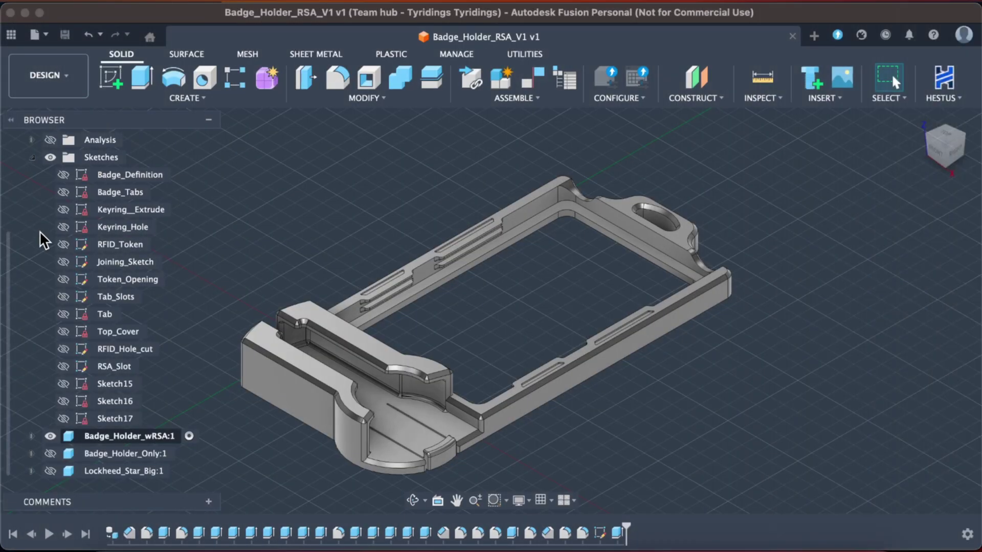
# Switch to Fusion and open the Badge_Definition sketch of the badge holder for editing
pyautogui.doubleClick(123, 174)
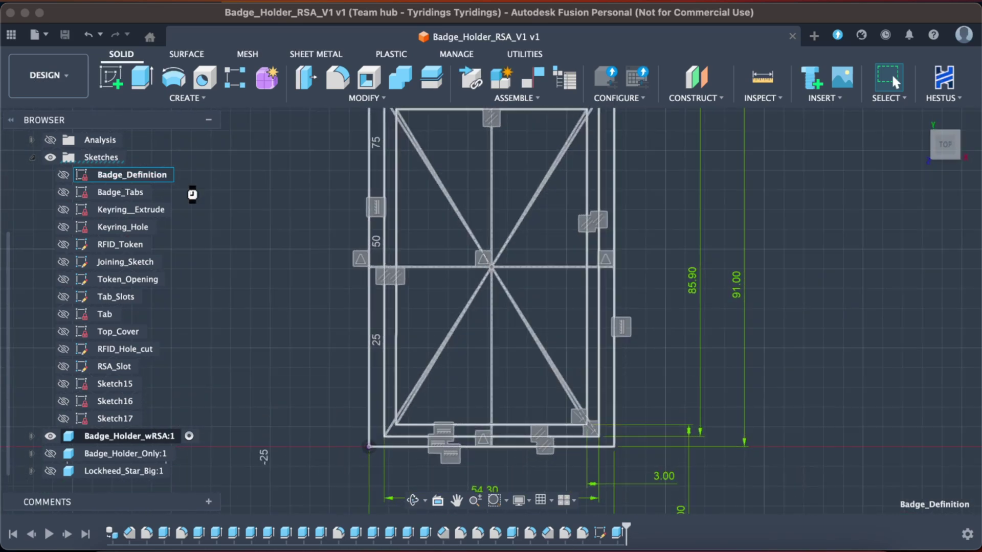
pyautogui.scroll(2, 475, 311)
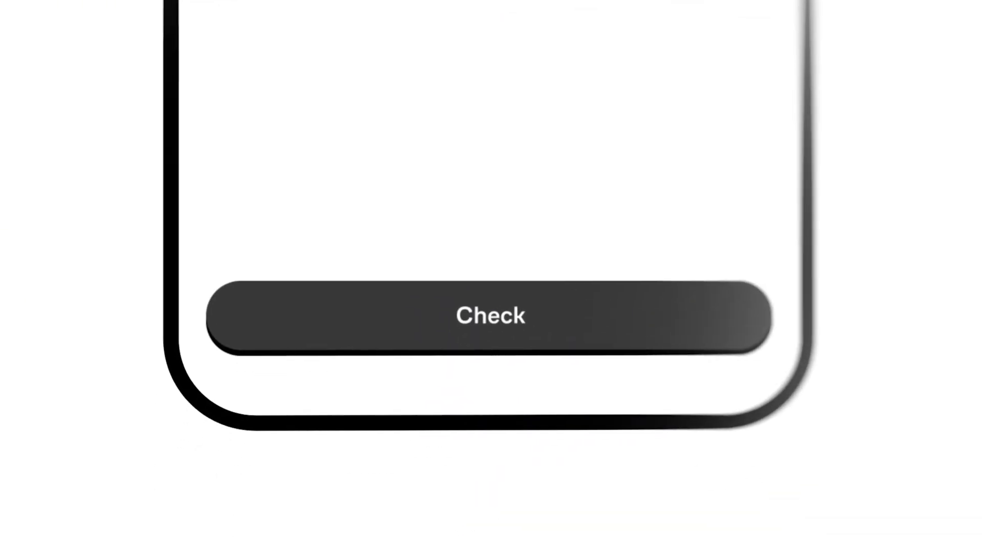
# In Brilliant, select the far-right, central and far-left gears as turning with the orange gear and check the answer
pyautogui.click(678, 288)
pyautogui.click(524, 248)
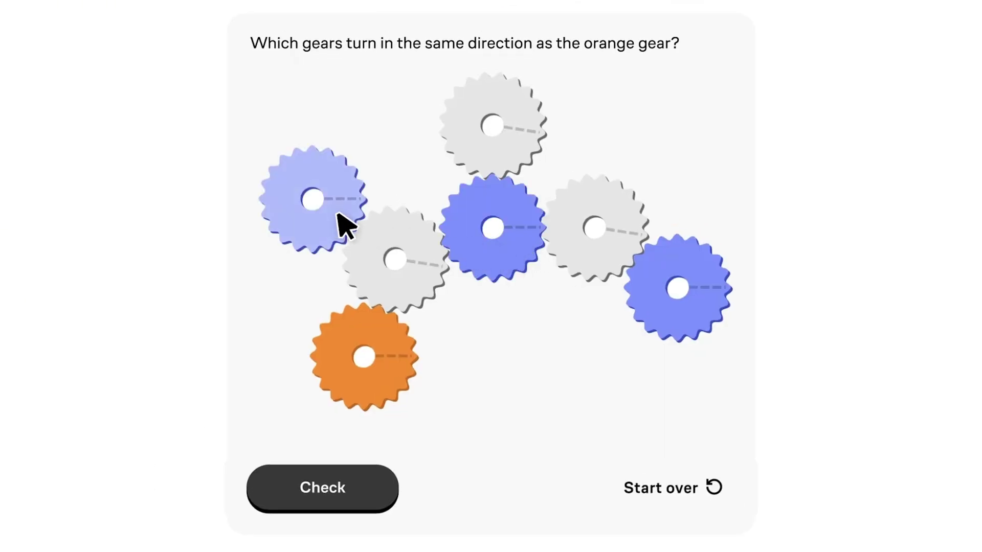
pyautogui.click(339, 225)
pyautogui.click(339, 483)
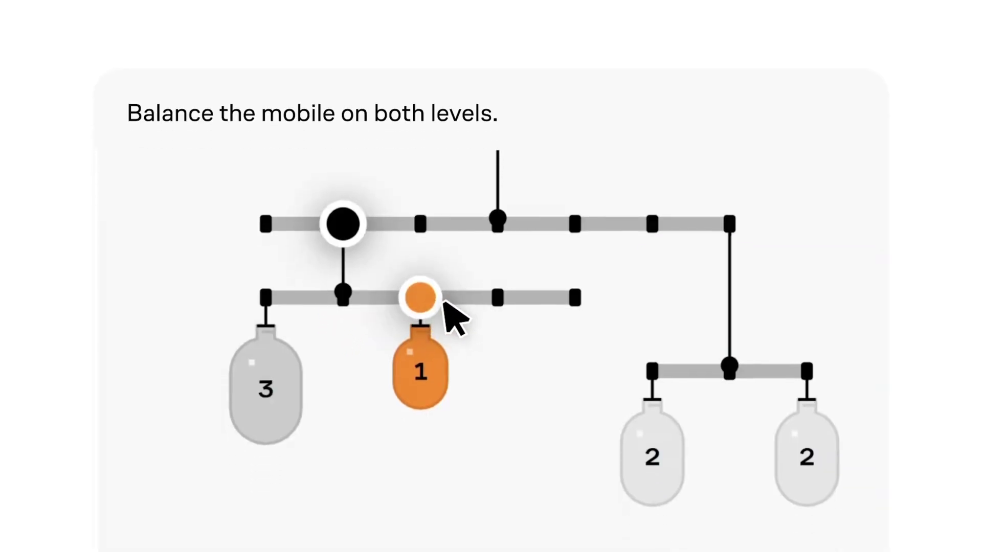
# Balance the mobile by moving weight 1 to the right end of its bar and the upper hanging point to the left end
pyautogui.moveTo(443, 307); pyautogui.dragTo(583, 301)
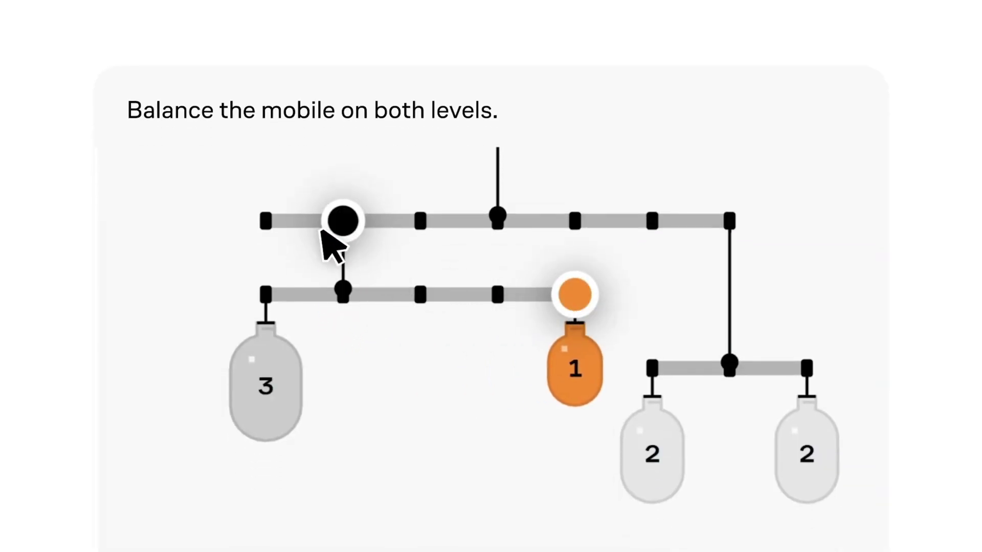
pyautogui.moveTo(342, 221); pyautogui.dragTo(267, 215)
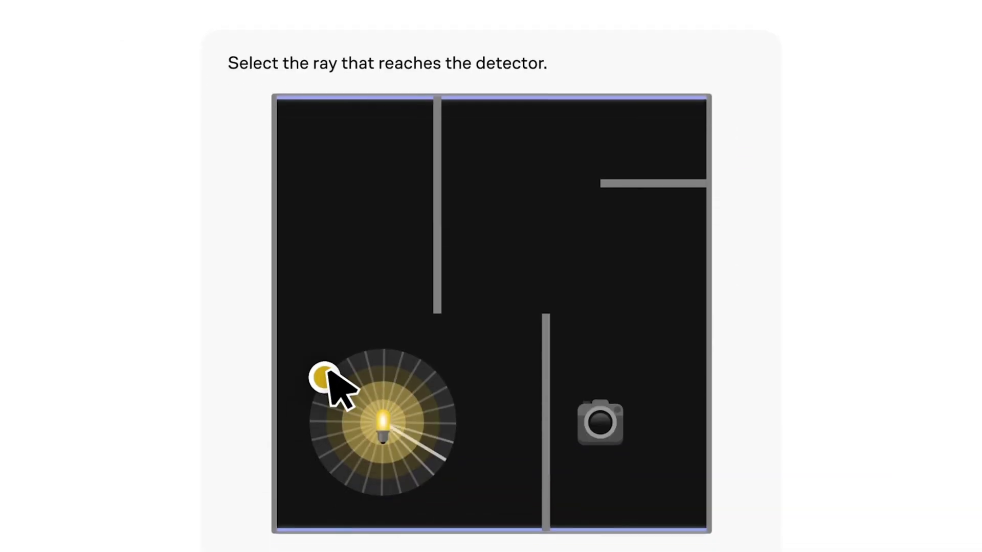
# Rotate the selected light ray in the detector puzzle and adjust the cue ball's shot direction on the billiard table
pyautogui.moveTo(330, 376); pyautogui.dragTo(365, 343)
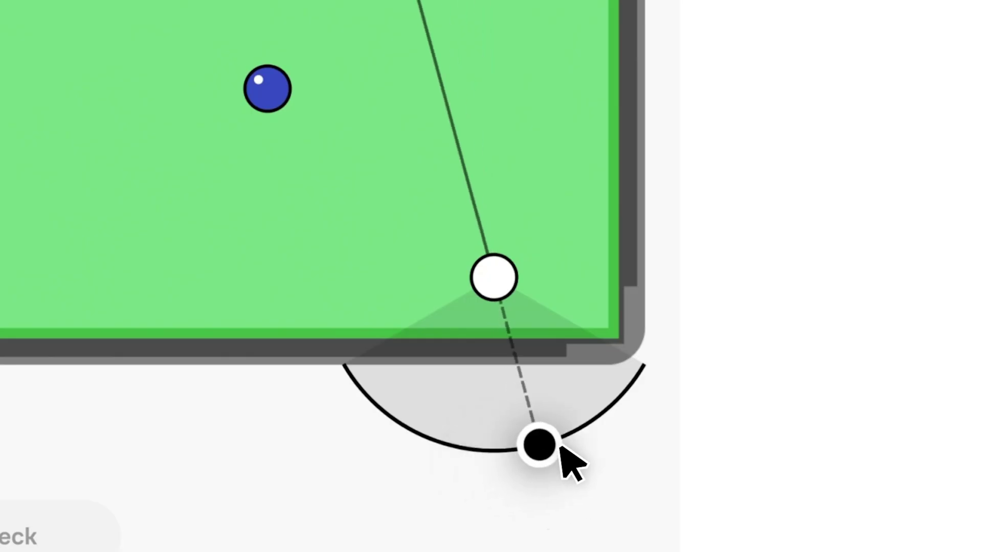
pyautogui.moveTo(537, 445); pyautogui.dragTo(634, 381)
pyautogui.click(810, 477)
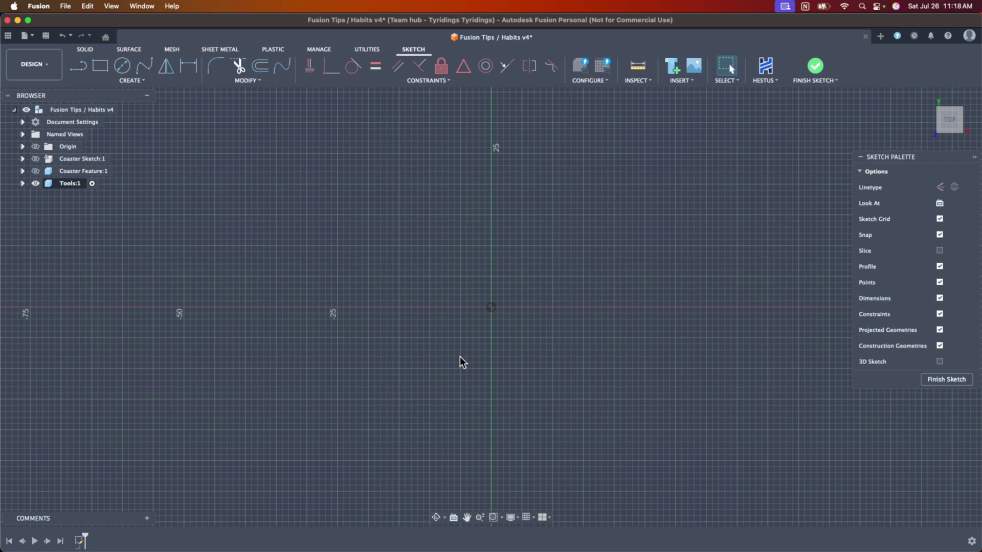
# Sketch a freeform fit point spline from the origin through a winding series of points, cancelling it before it is completed
pyautogui.scroll(2, 532, 410)
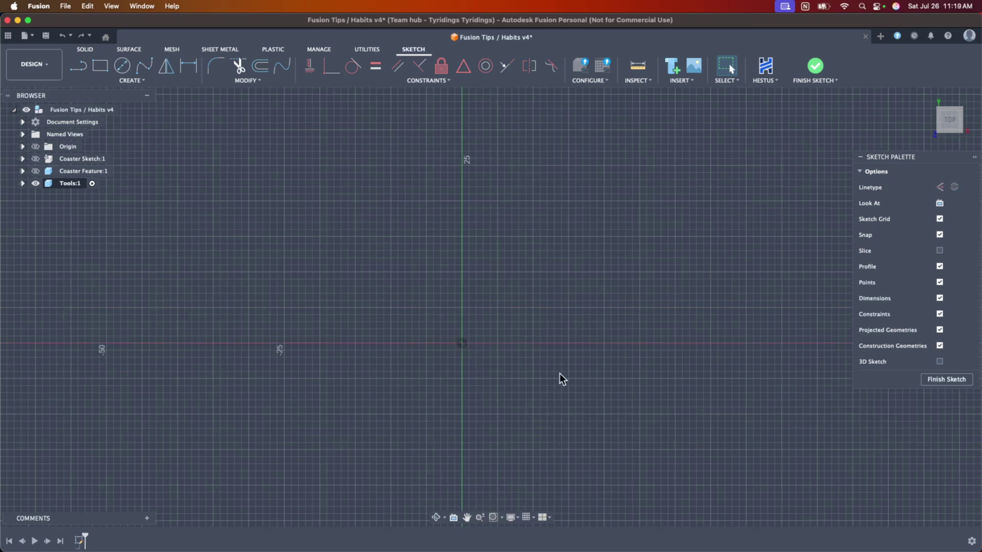
pyautogui.click(146, 71)
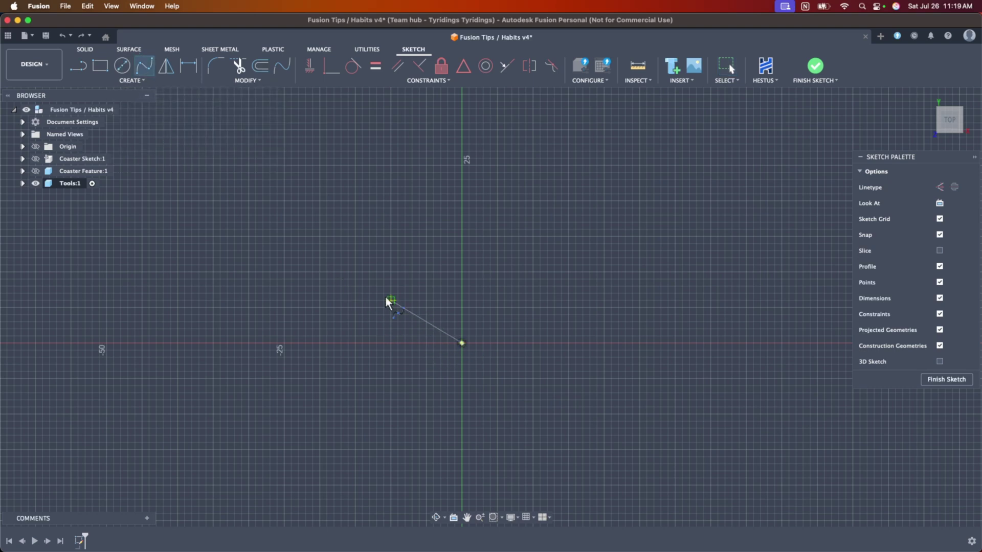
pyautogui.click(355, 294)
pyautogui.click(419, 223)
pyautogui.click(498, 123)
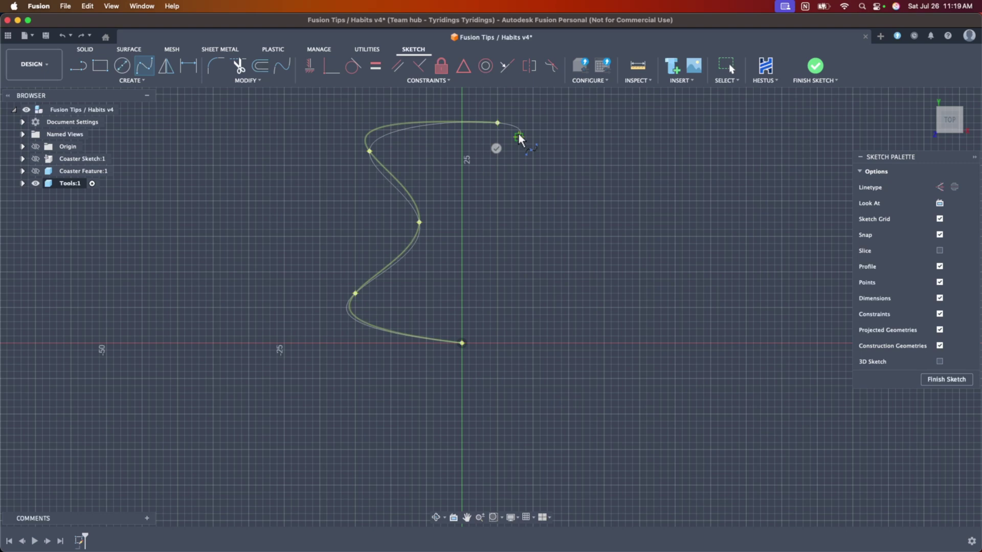
pyautogui.click(554, 201)
pyautogui.click(576, 293)
pyautogui.click(661, 343)
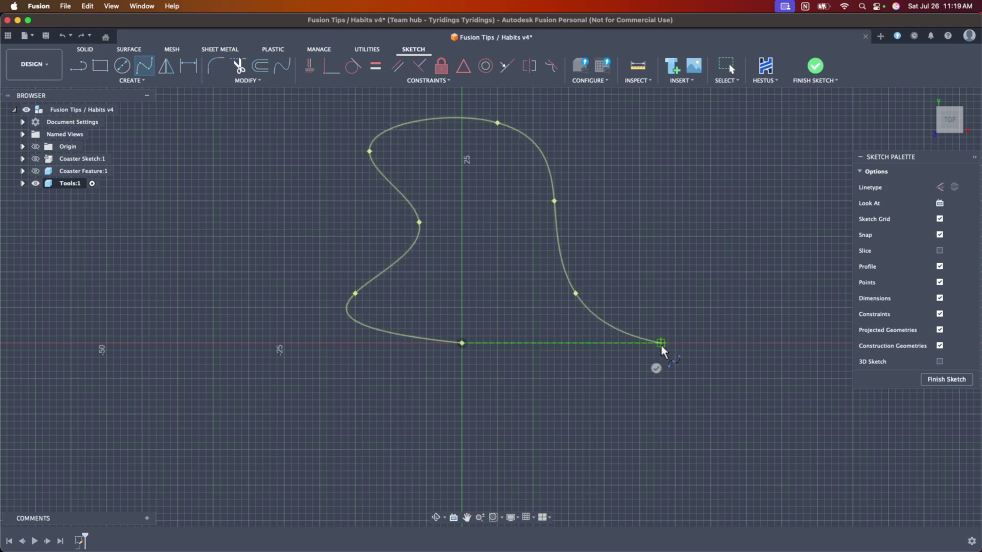
pyautogui.click(650, 432)
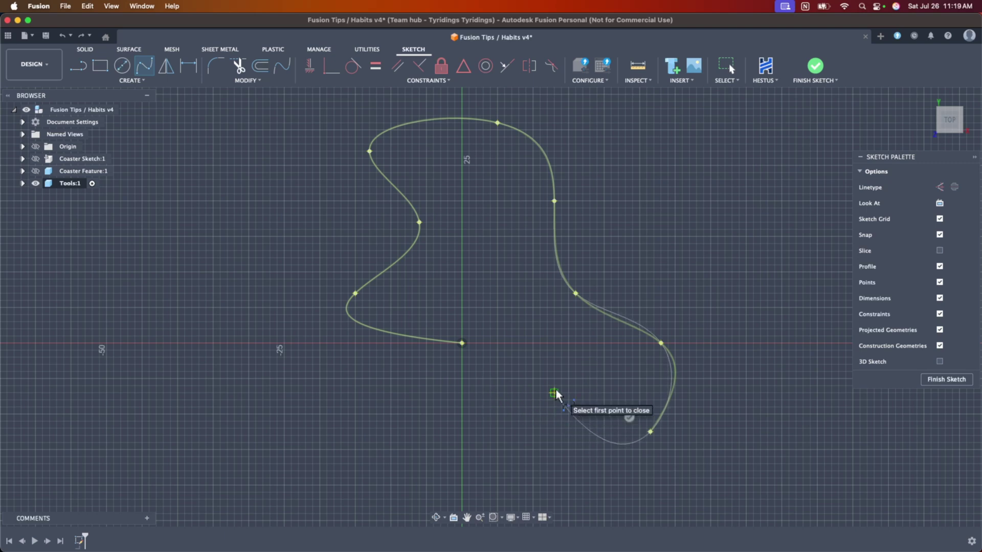
pyautogui.press('Escape')
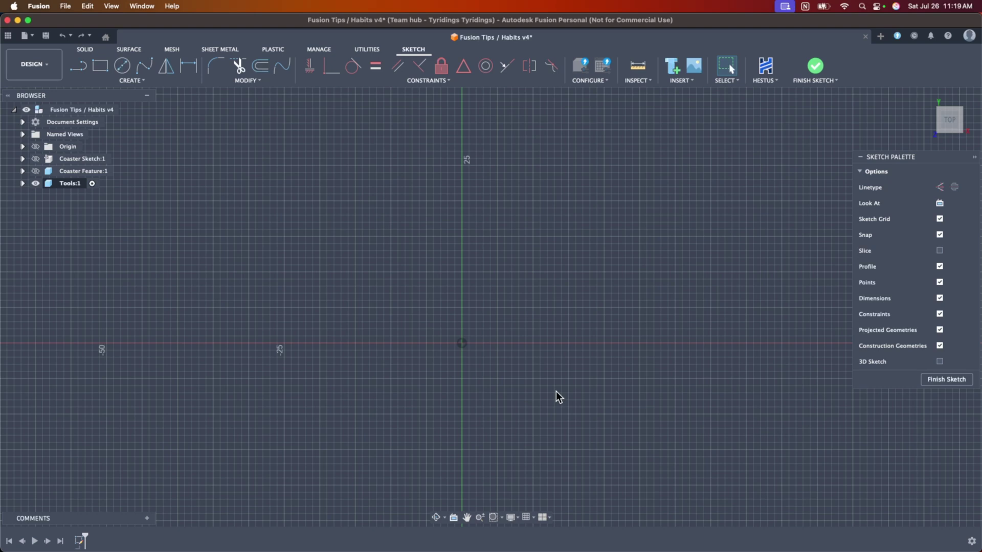
# Sketch three connected perpendicular lines starting at the origin, end the Line command and delete them
pyautogui.click(72, 68)
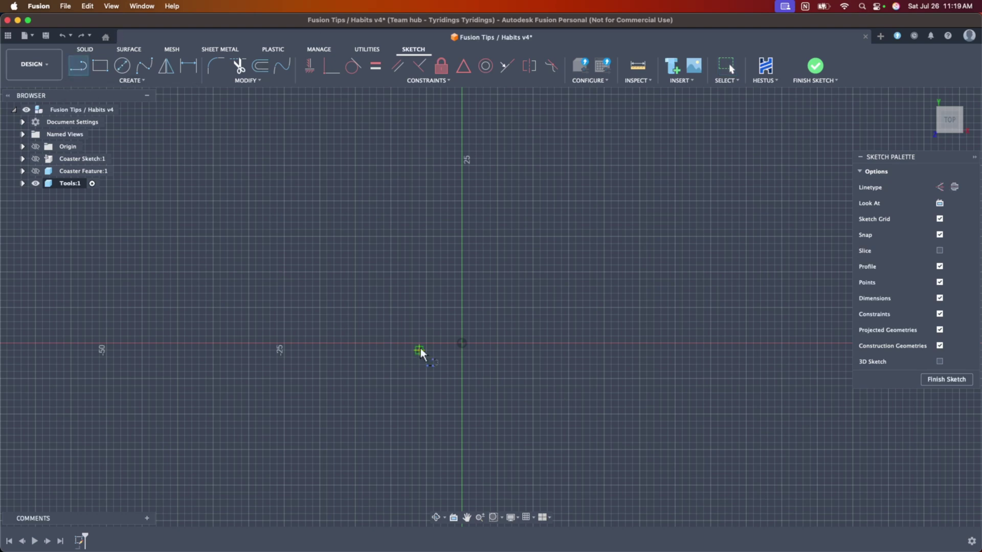
pyautogui.click(462, 342)
pyautogui.click(362, 343)
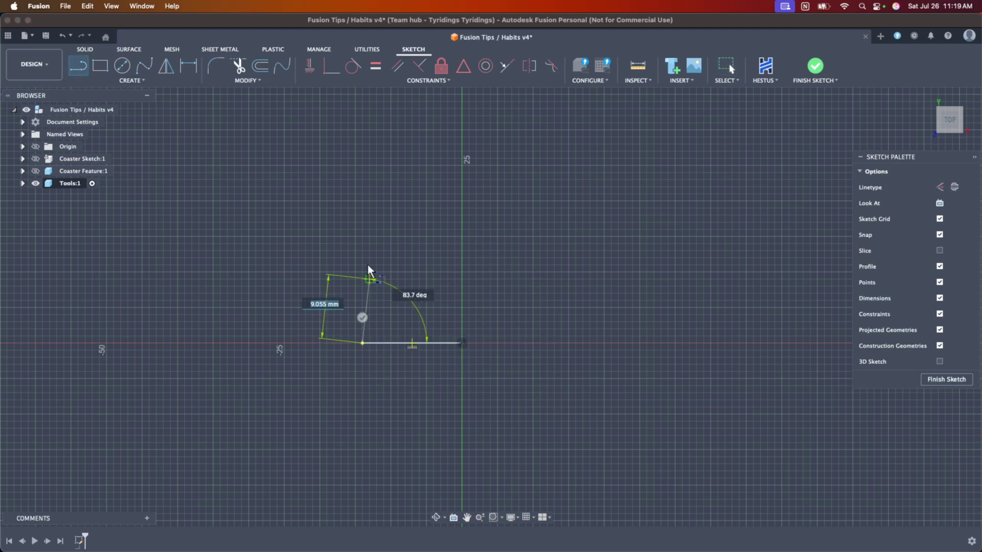
pyautogui.click(362, 207)
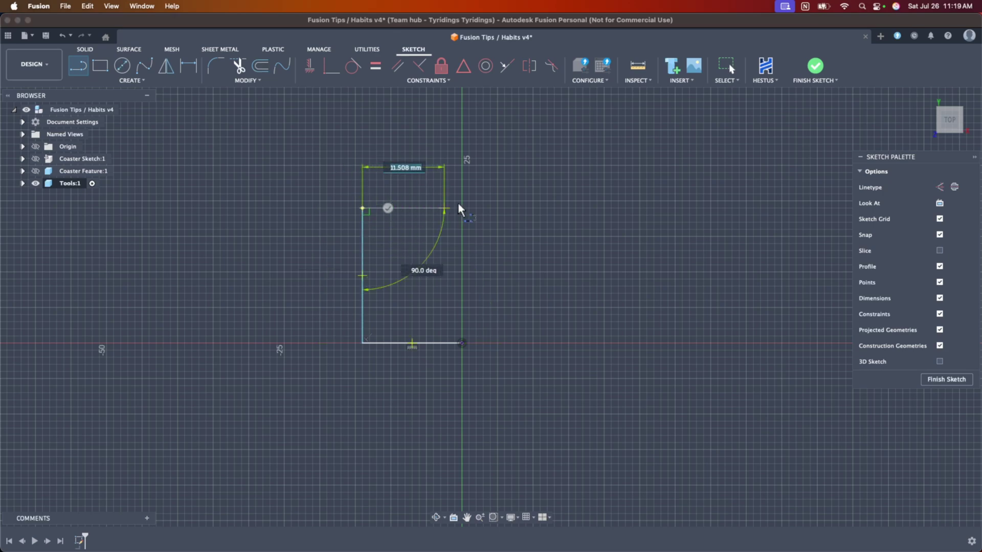
pyautogui.click(519, 208)
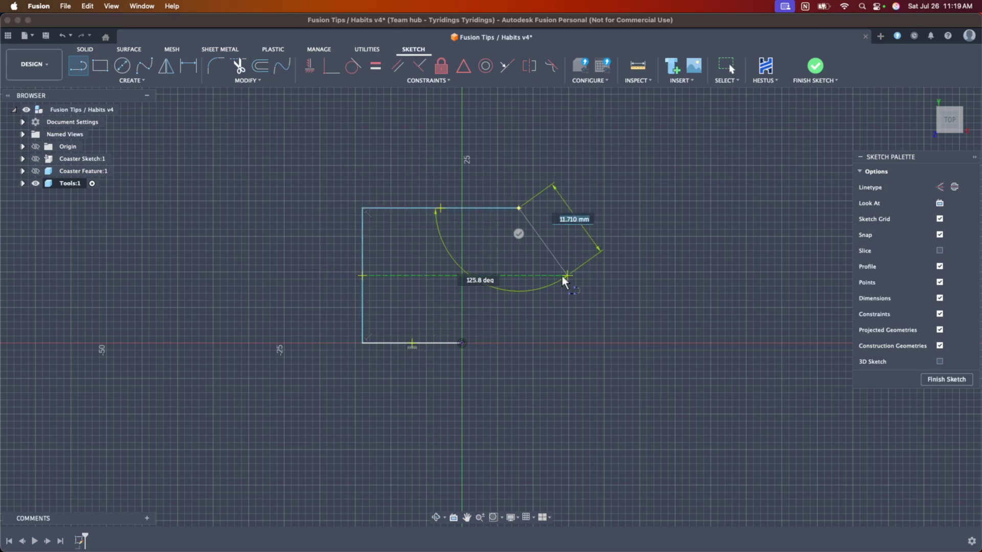
pyautogui.press('Escape')
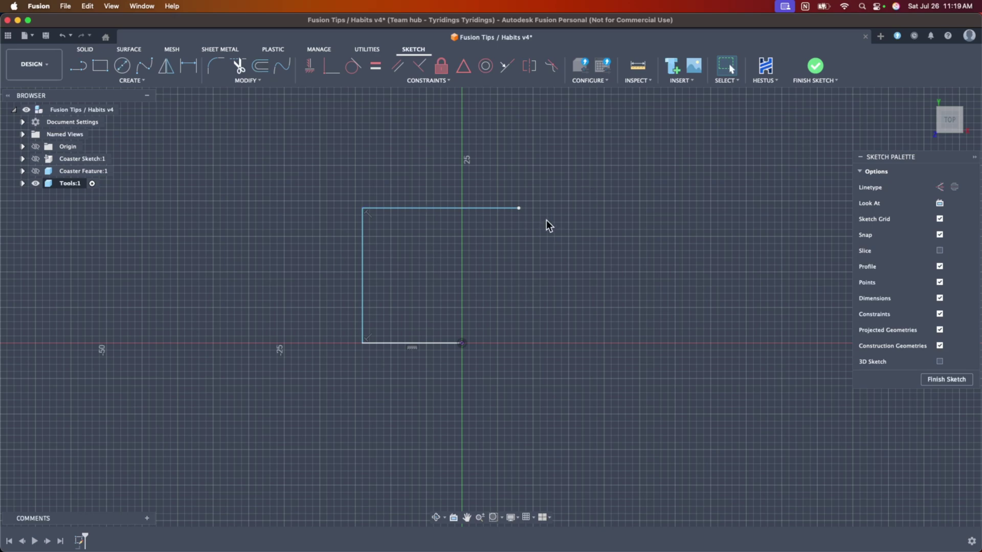
pyautogui.moveTo(594, 166); pyautogui.dragTo(218, 443)
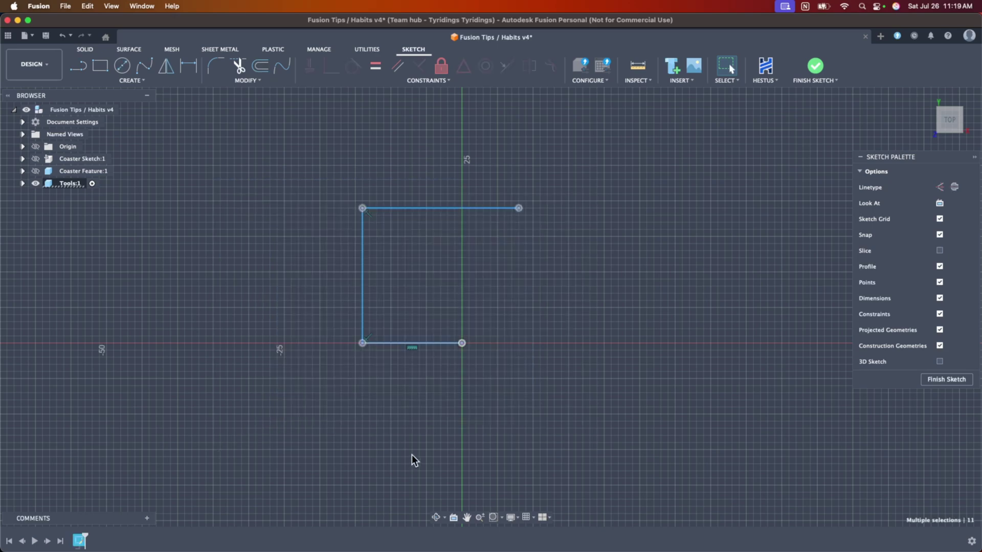
pyautogui.press('Delete')
# Sketch an open, arch-shaped fit point spline from the origin through four further points and complete it
pyautogui.press('s')
pyautogui.click(462, 343)
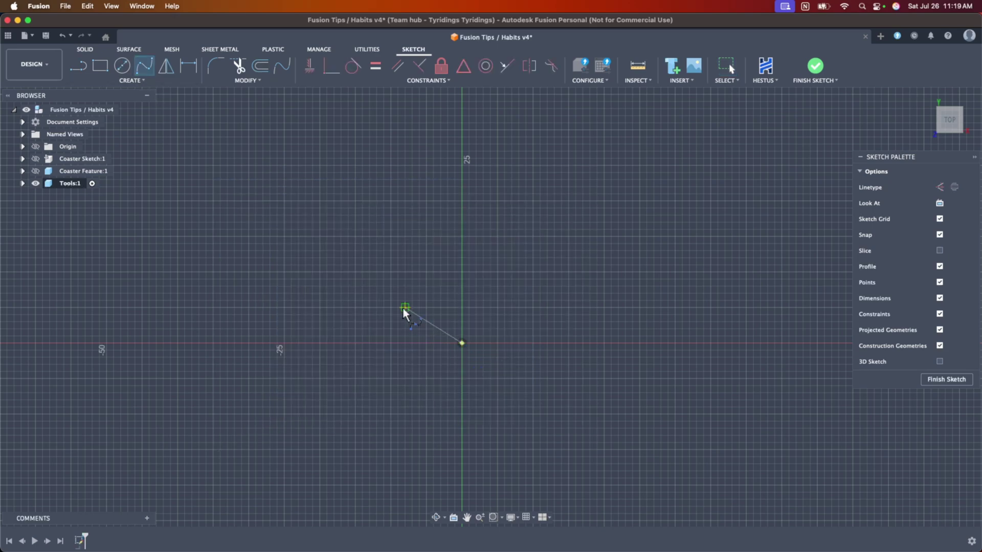
pyautogui.click(405, 308)
pyautogui.click(412, 229)
pyautogui.scroll(1, 588, 302)
pyautogui.click(528, 201)
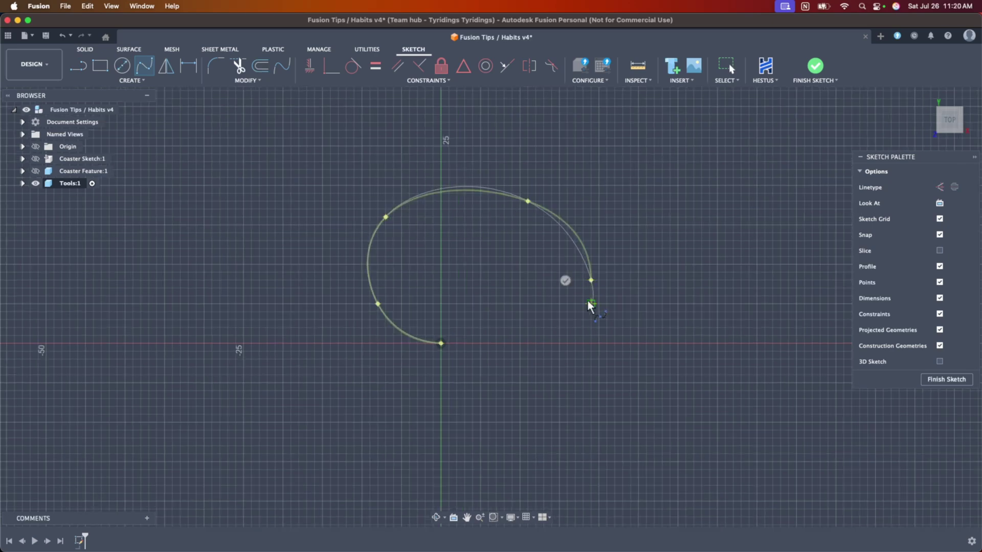
pyautogui.click(591, 280)
pyautogui.press('Return')
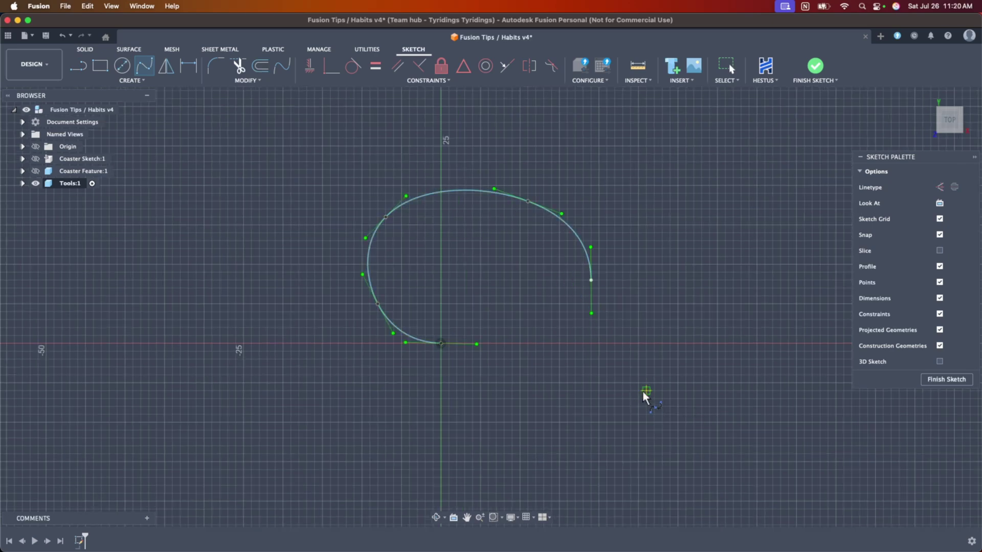
pyautogui.press('Escape')
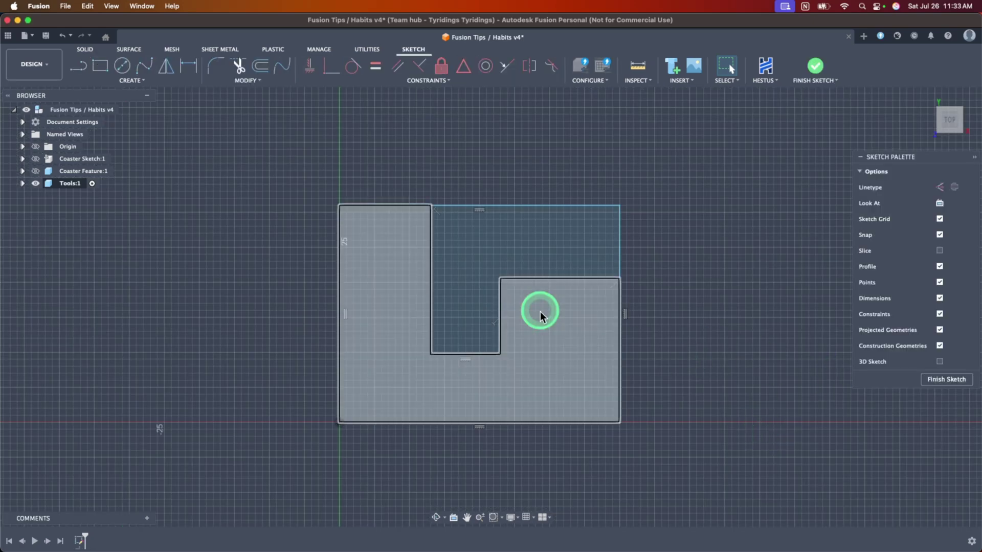
# Trim the rectangle's upper right edge section and the top edge section beside the narrow leg, and undo the trims
pyautogui.scroll(2, 777, 251)
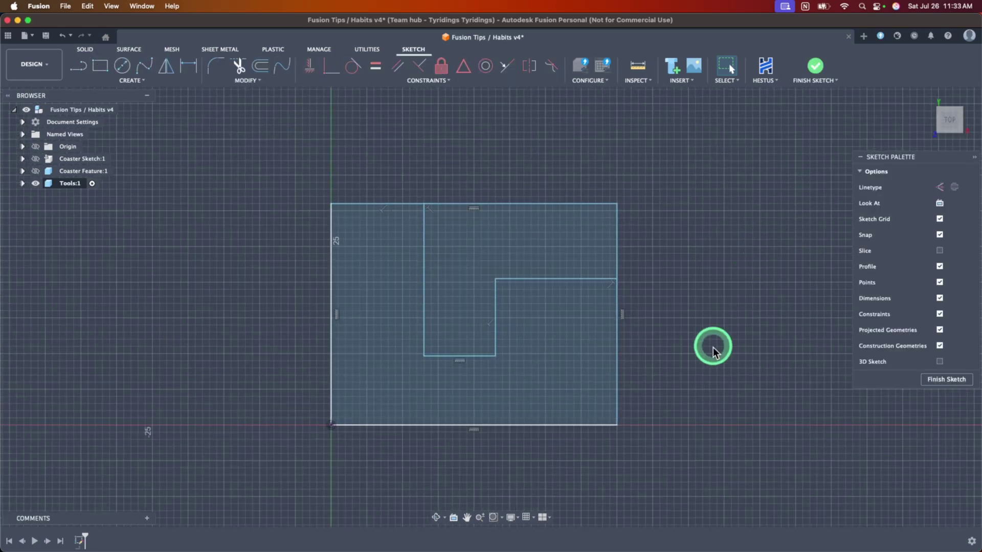
pyautogui.scroll(-2, 734, 333)
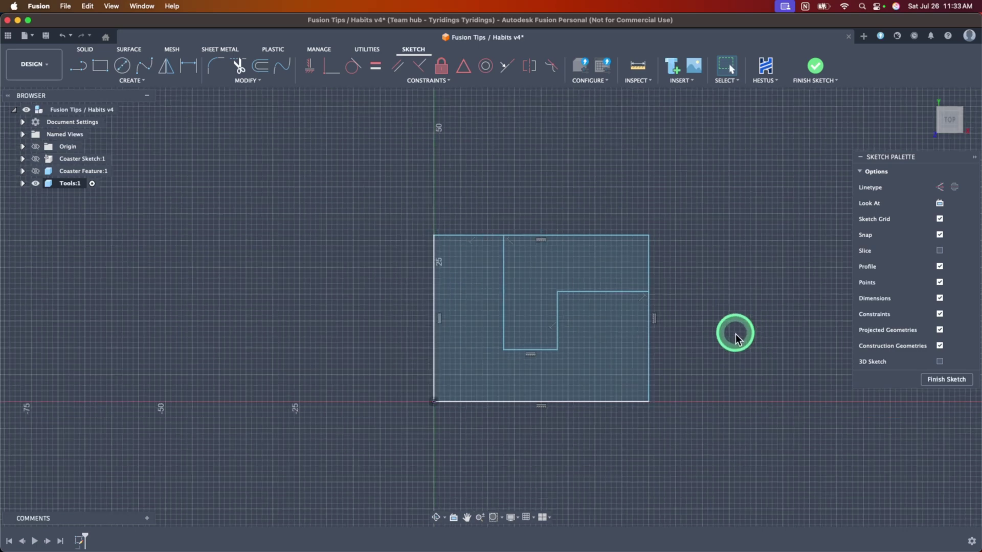
pyautogui.scroll(3, 736, 335)
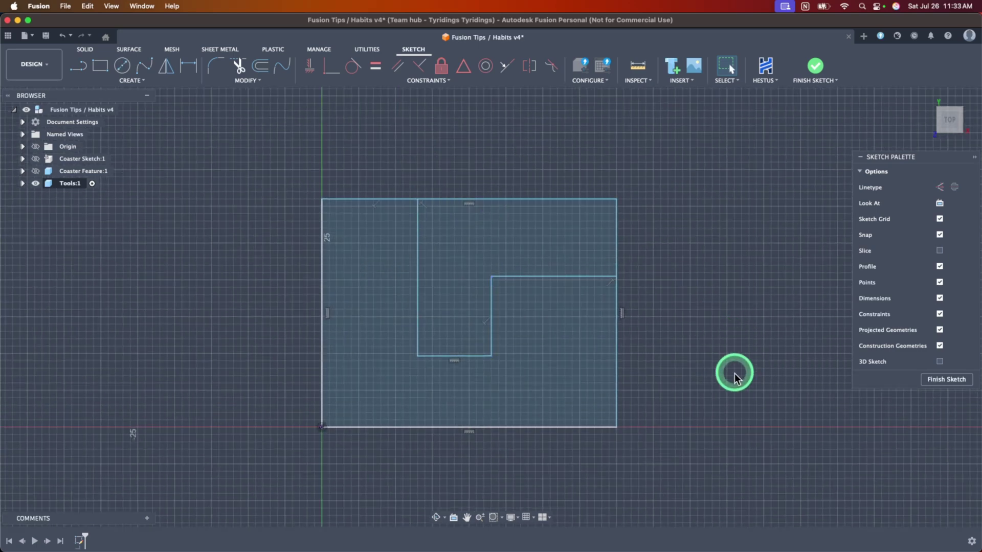
pyautogui.press('t')
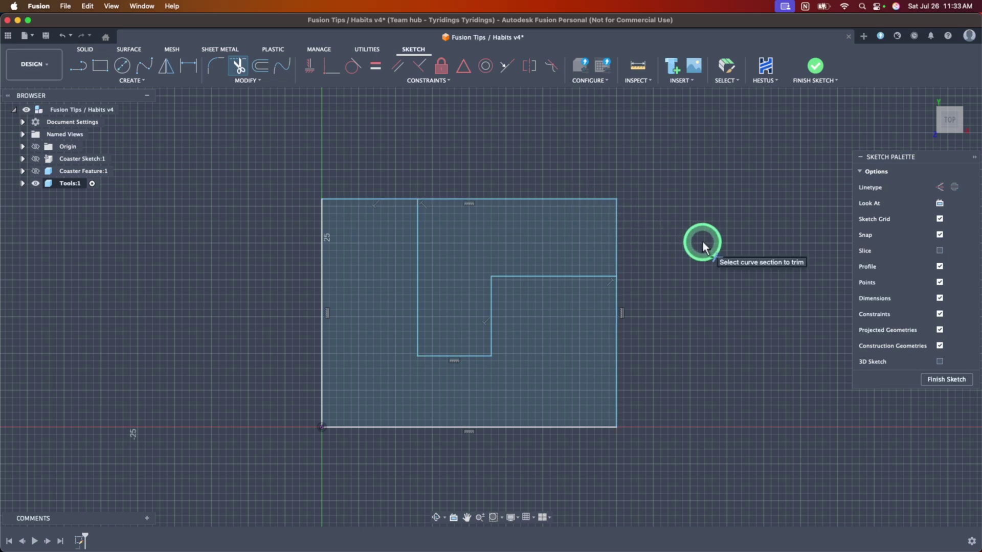
pyautogui.click(617, 246)
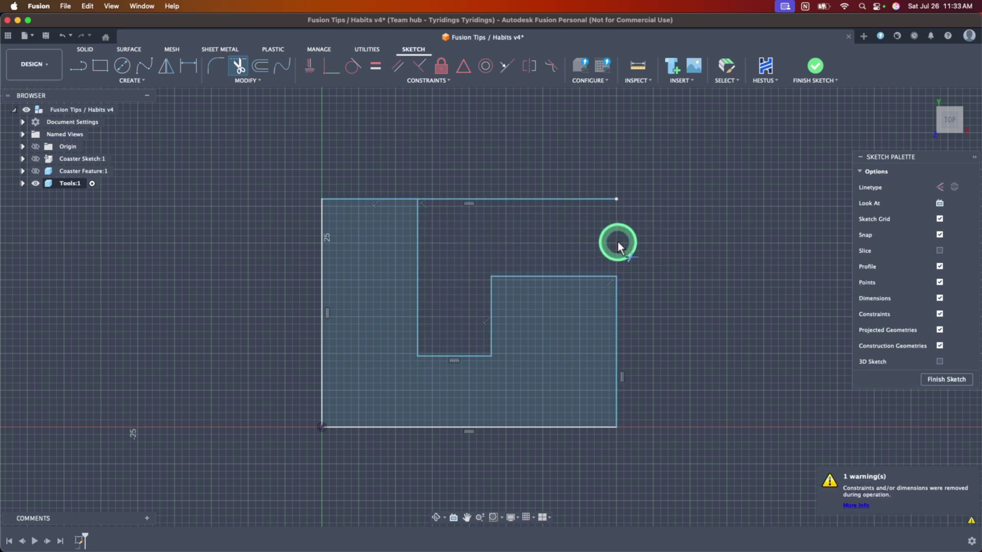
pyautogui.click(563, 200)
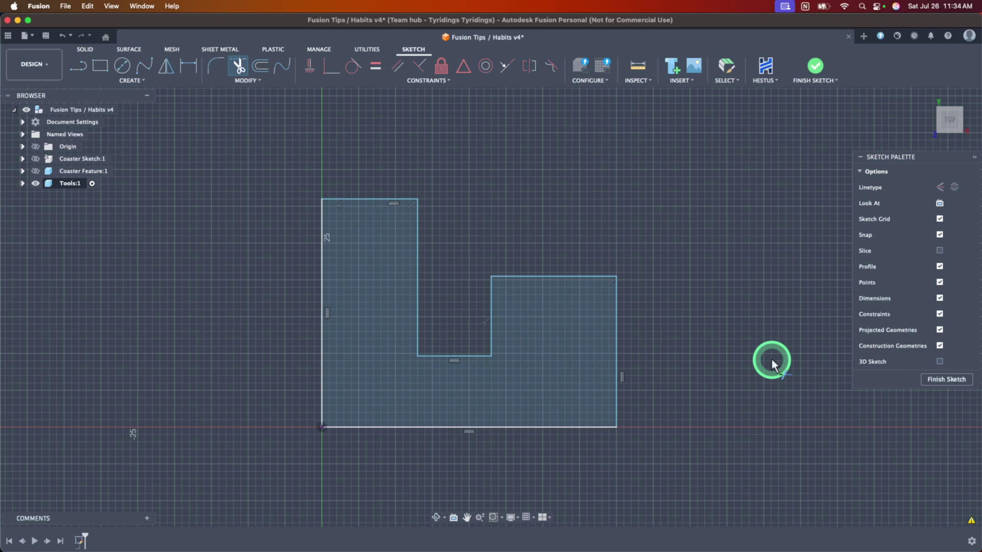
pyautogui.press('Escape')
pyautogui.press('super+z')
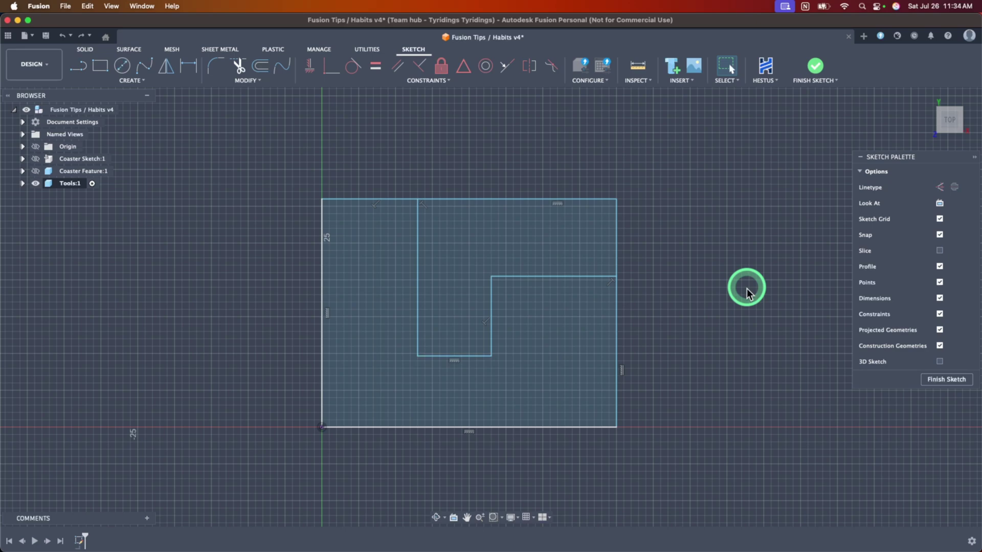
# Break the rectangle's right edge and top edge where the inner stepped profile lines meet them
pyautogui.press('s')
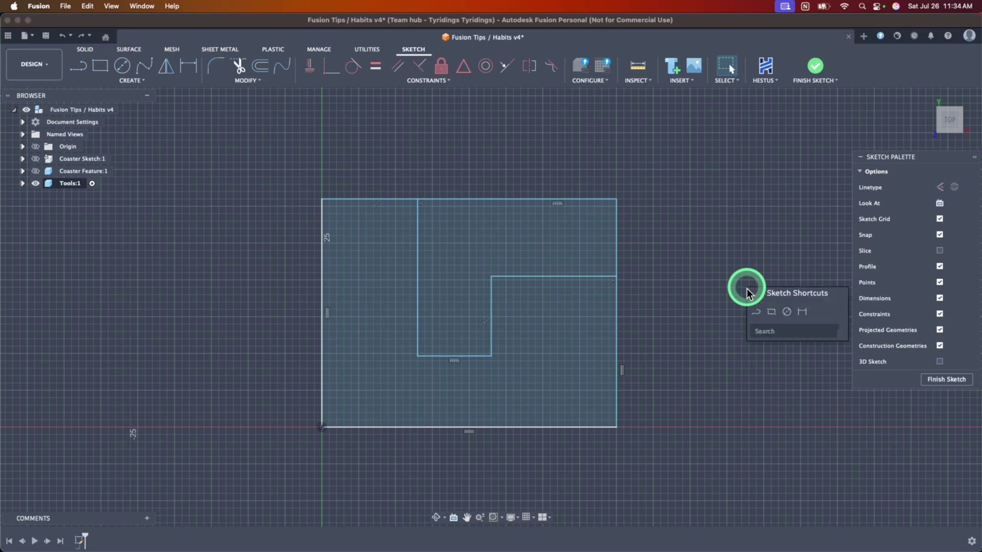
pyautogui.write('break')
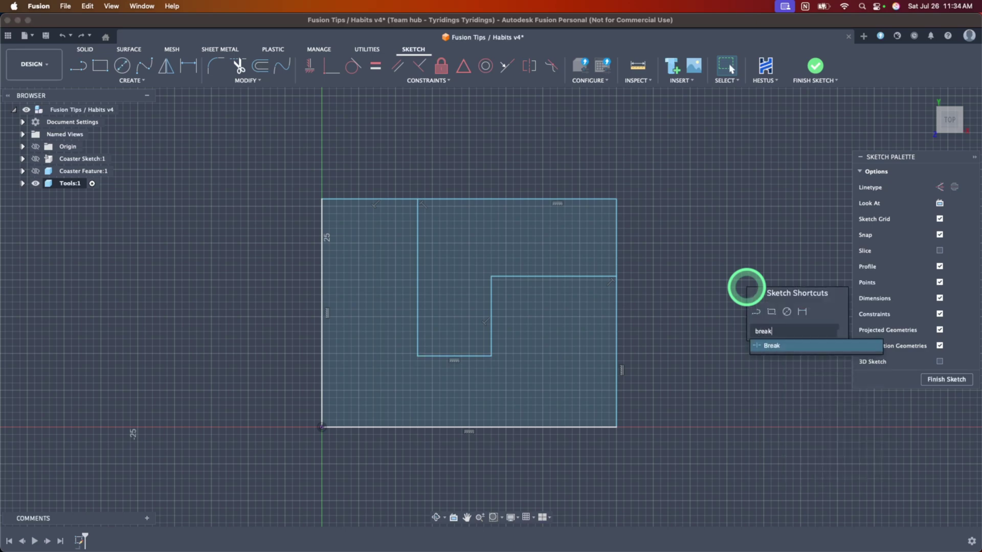
pyautogui.click(772, 346)
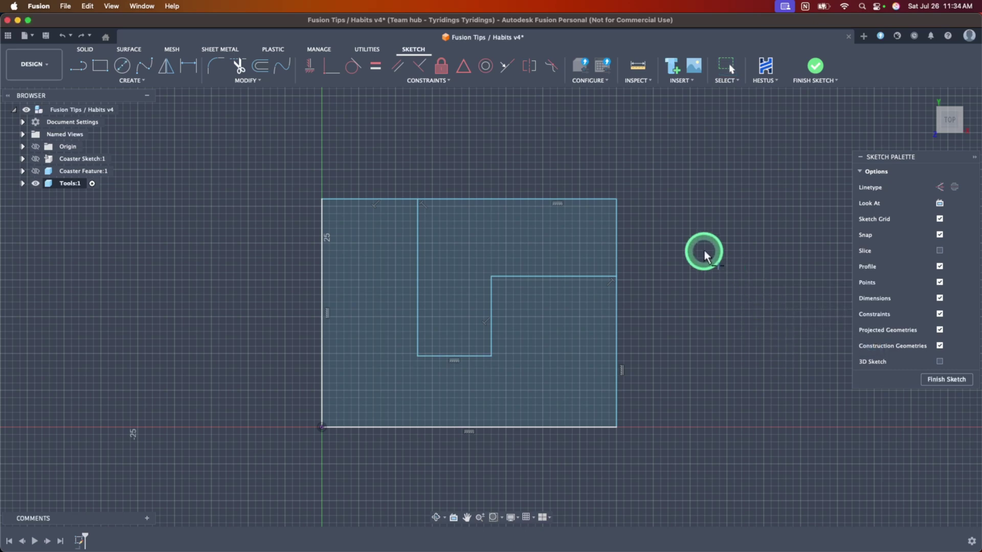
pyautogui.scroll(6, 618, 223)
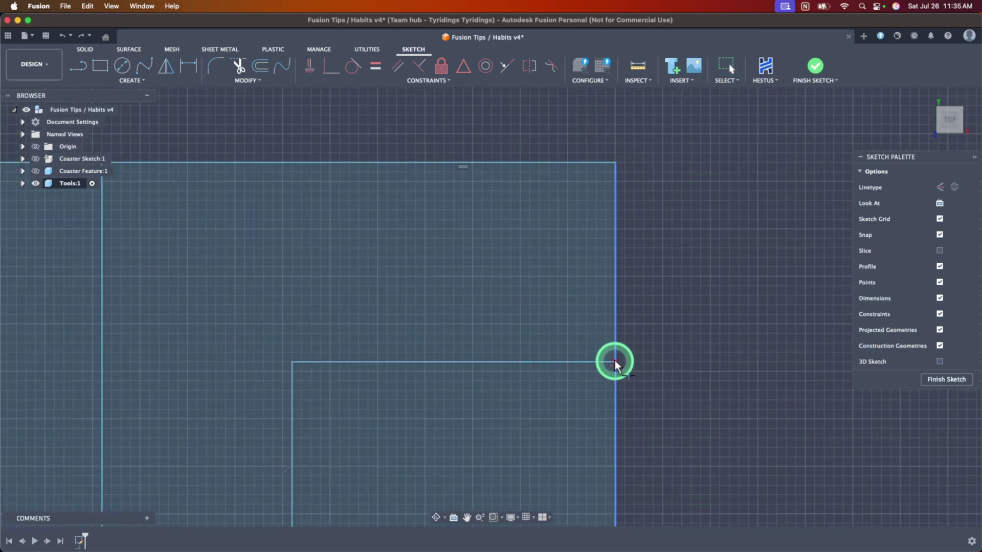
pyautogui.click(616, 239)
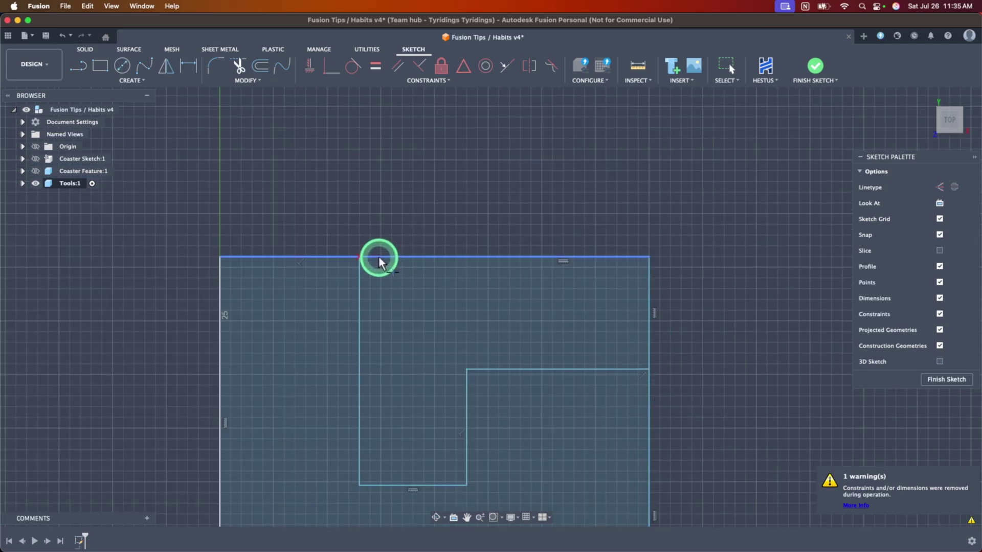
pyautogui.scroll(4, 368, 258)
pyautogui.click(358, 255)
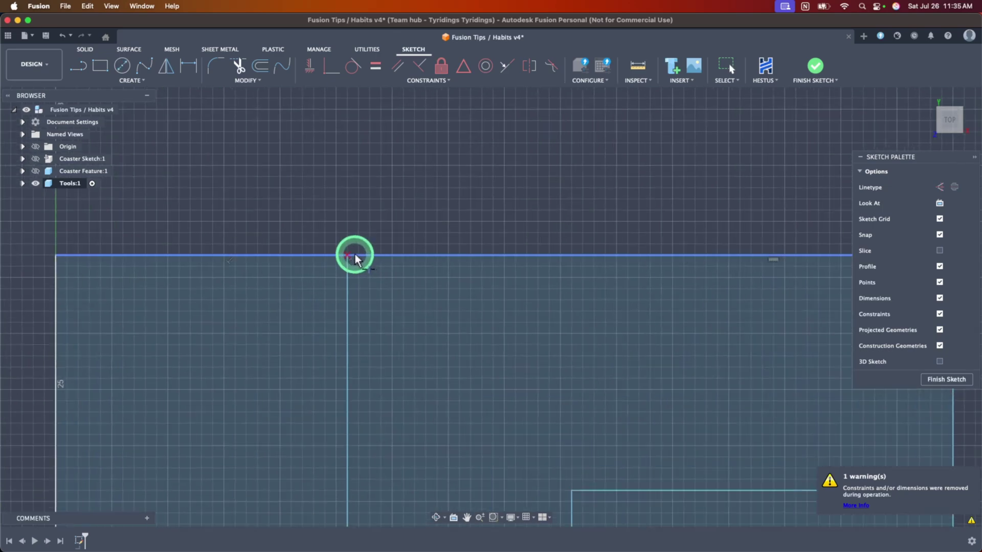
pyautogui.click(426, 256)
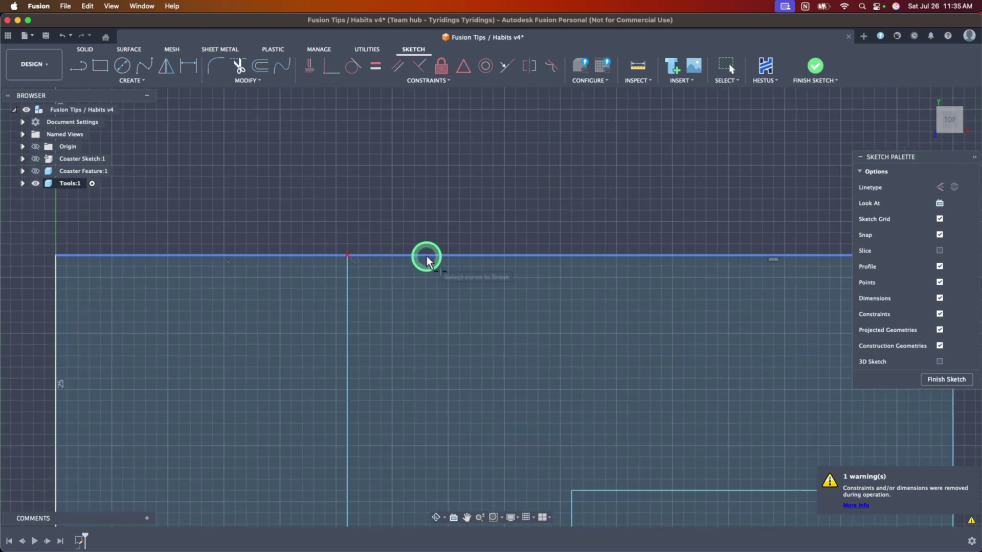
pyautogui.scroll(-3, 488, 276)
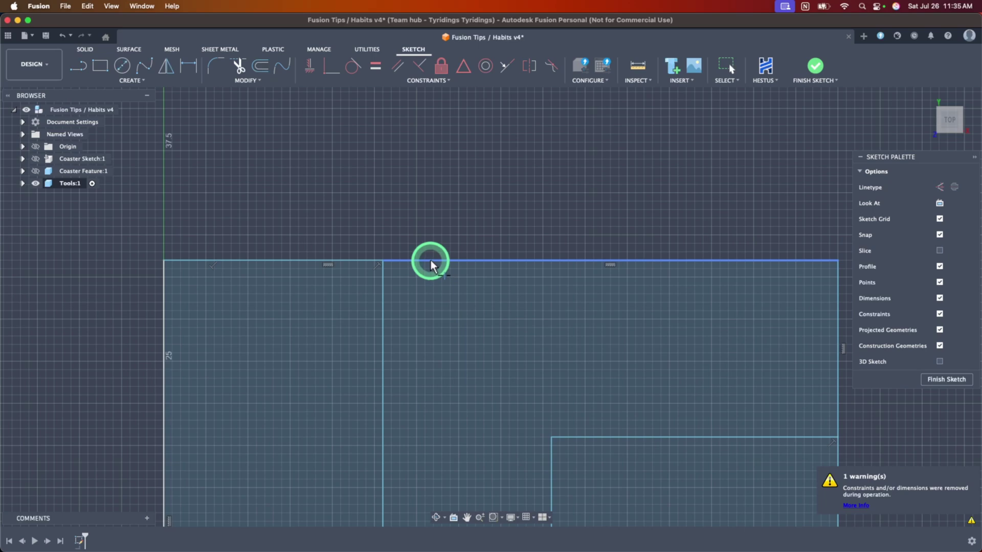
pyautogui.press('Escape')
# Convert the upper segment of the rectangle's broken right edge to a construction line
pyautogui.scroll(-2, 538, 200)
pyautogui.scroll(-2, 537, 205)
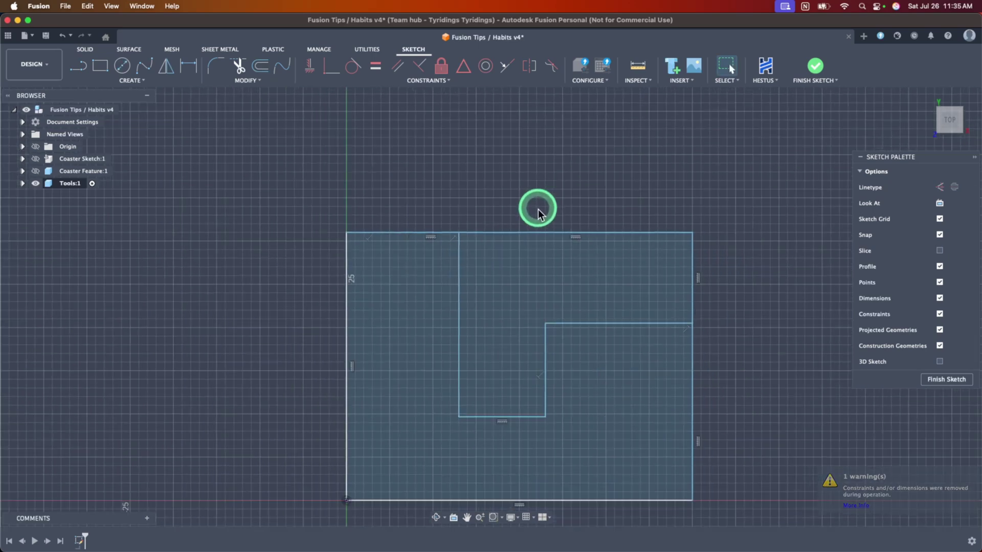
pyautogui.scroll(4, 650, 259)
pyautogui.click(651, 259)
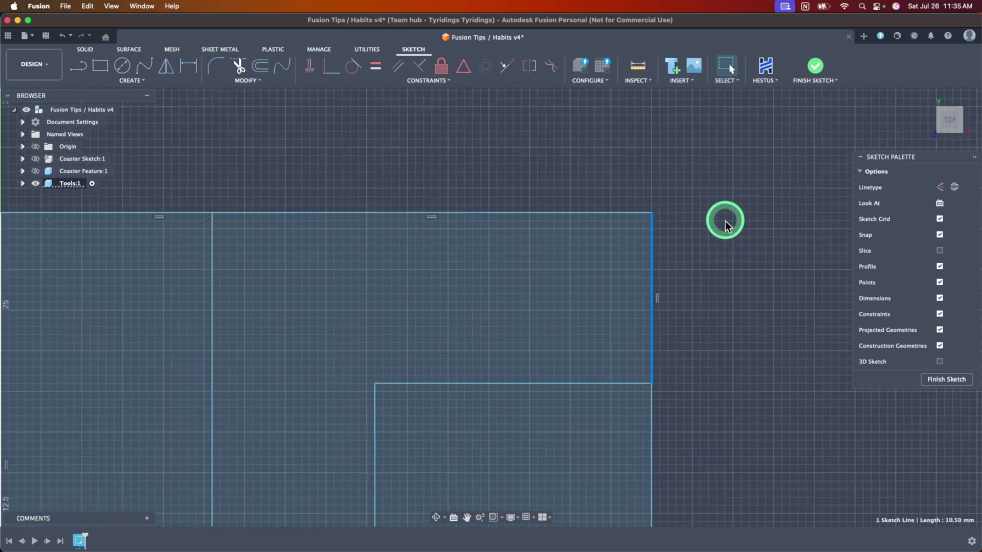
pyautogui.click(940, 188)
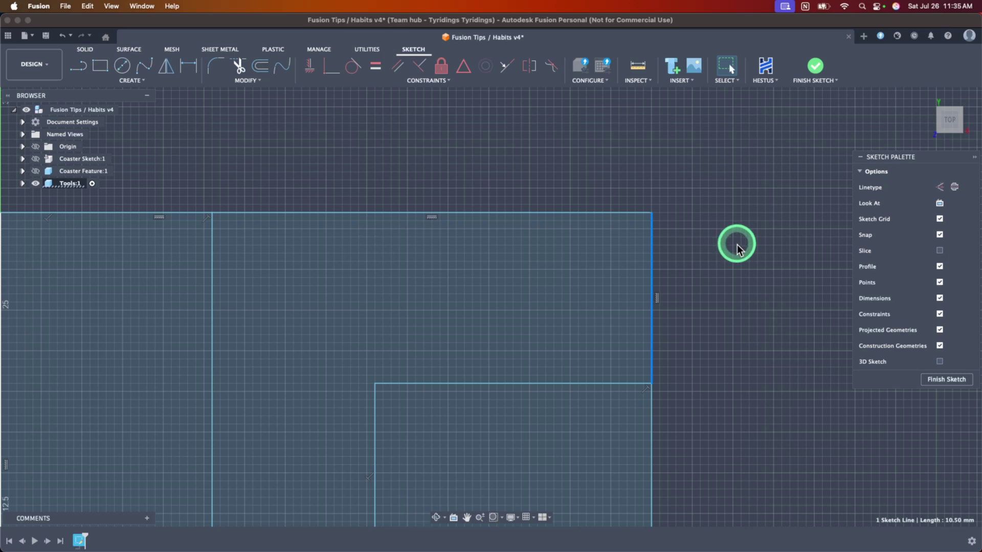
pyautogui.press('x')
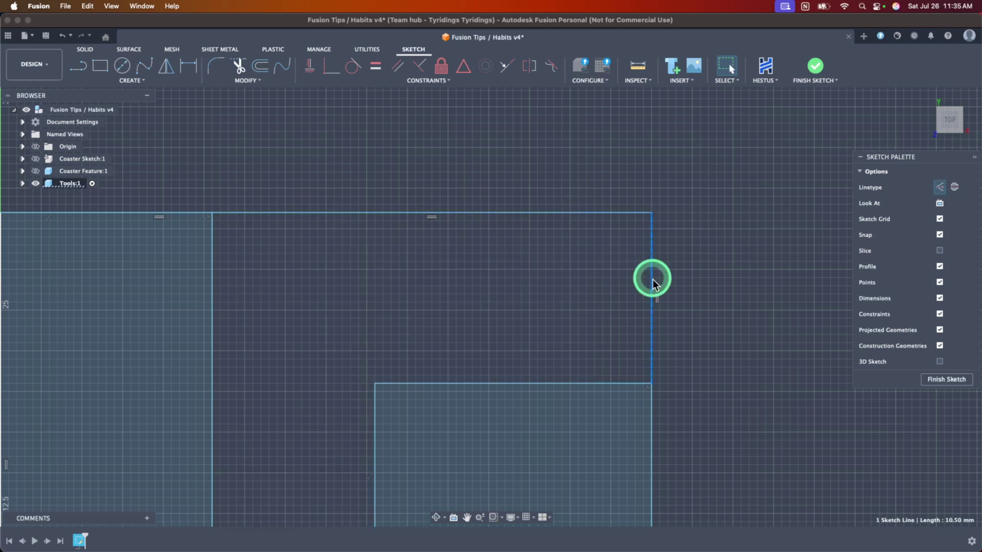
# Toggle the upper segment of the rectangle's broken right edge repeatedly between normal and construction linetype, ending with construction
pyautogui.press('x')
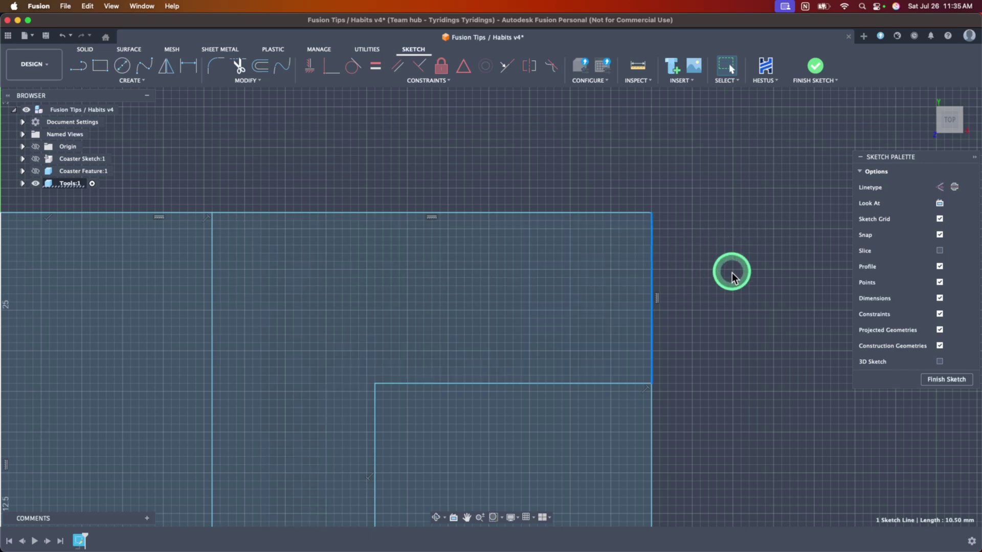
pyautogui.press('x')
pyautogui.press('x')
pyautogui.press('x')
pyautogui.press('x')
pyautogui.press('x')
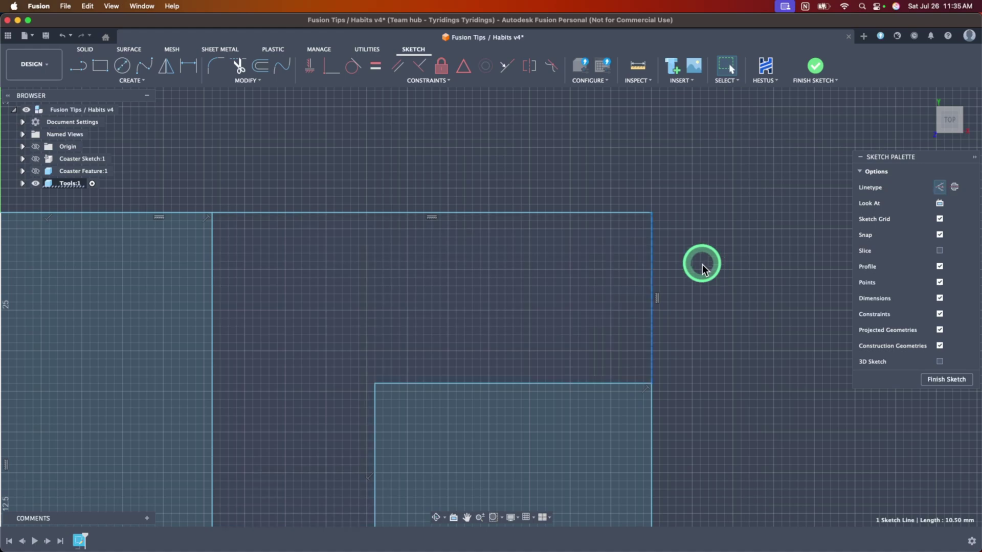
pyautogui.press('super+z')
pyautogui.press('super+z')
pyautogui.click(738, 207)
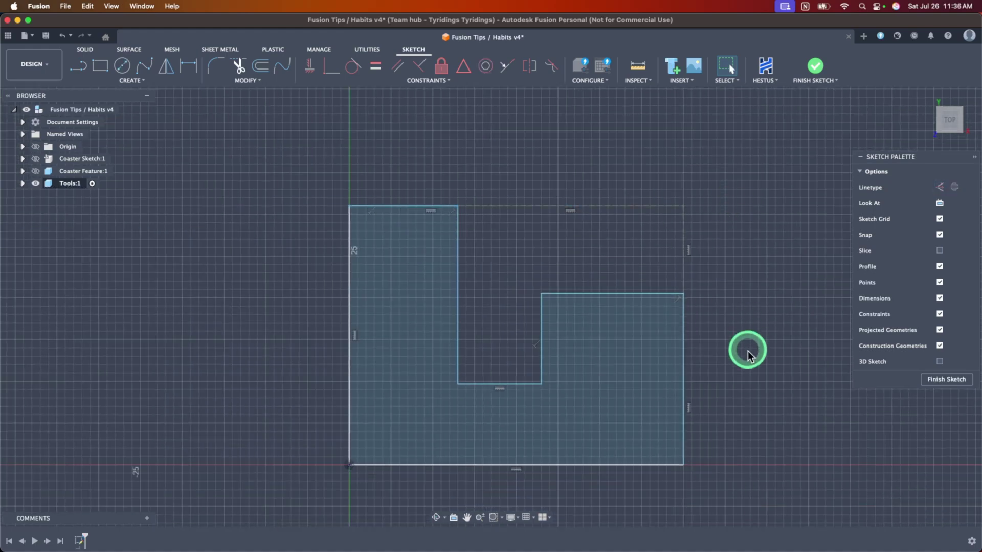
pyautogui.scroll(-3, 751, 333)
pyautogui.scroll(5, 752, 339)
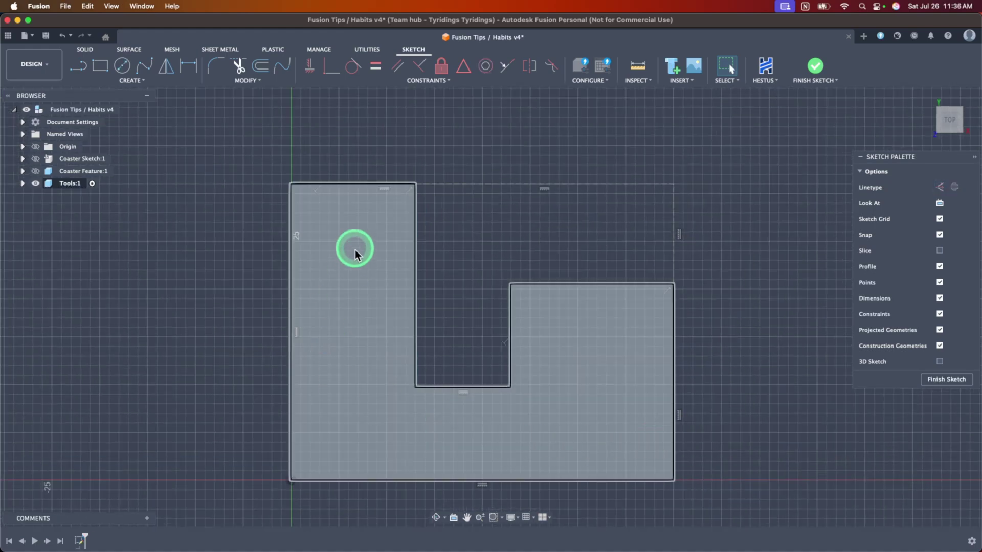
pyautogui.click(582, 448)
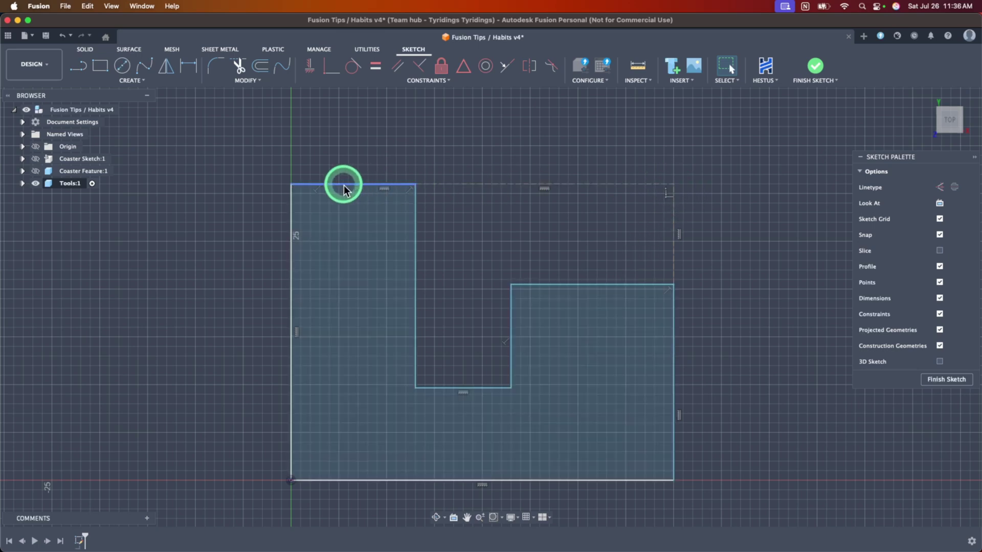
pyautogui.click(646, 238)
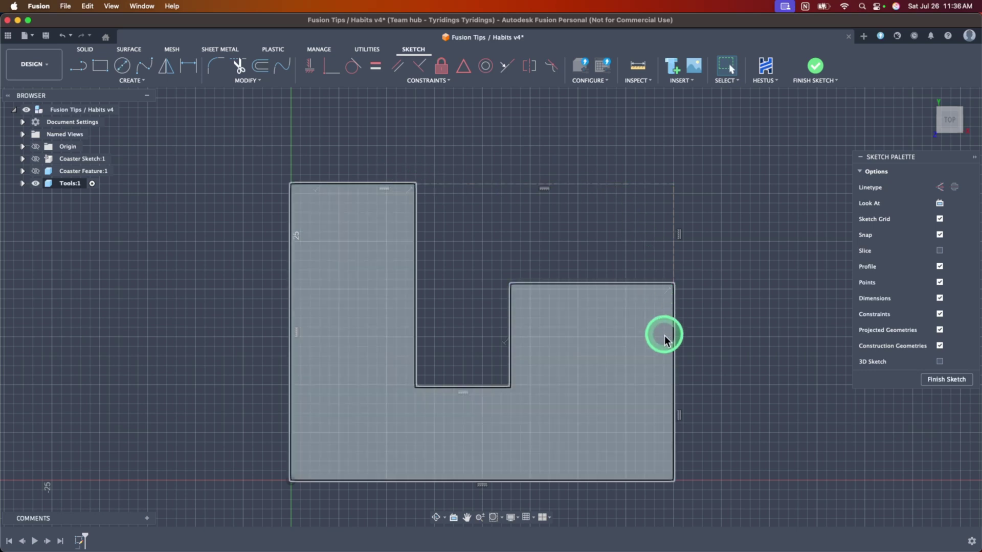
pyautogui.click(663, 339)
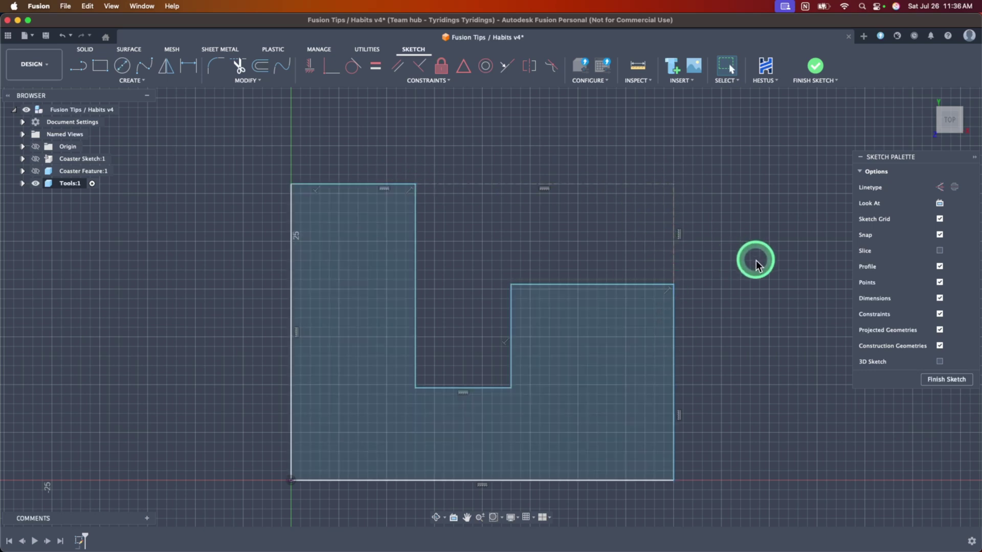
pyautogui.scroll(-3, 740, 275)
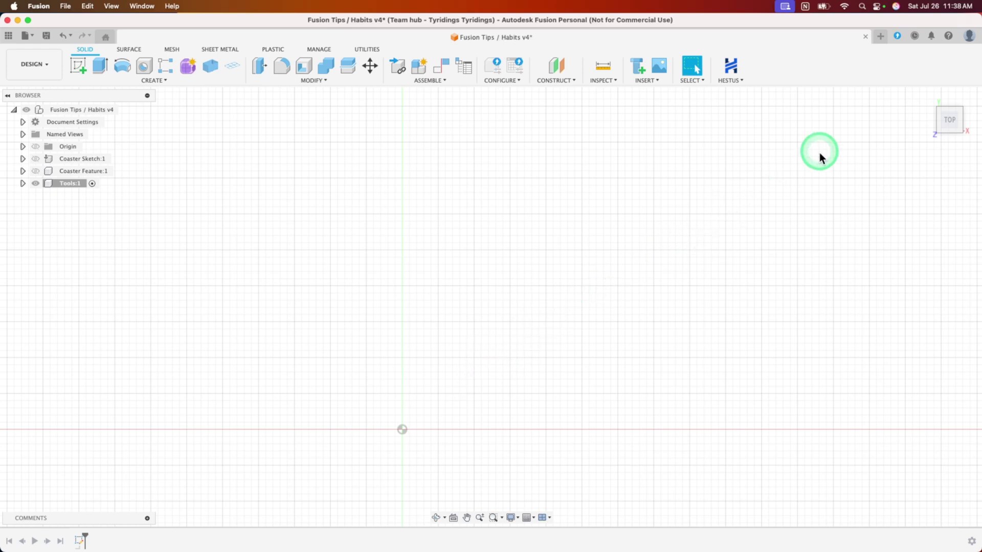
# Turn on the Enable UI Themes preview feature in the preferences and accept the change
pyautogui.click(968, 36)
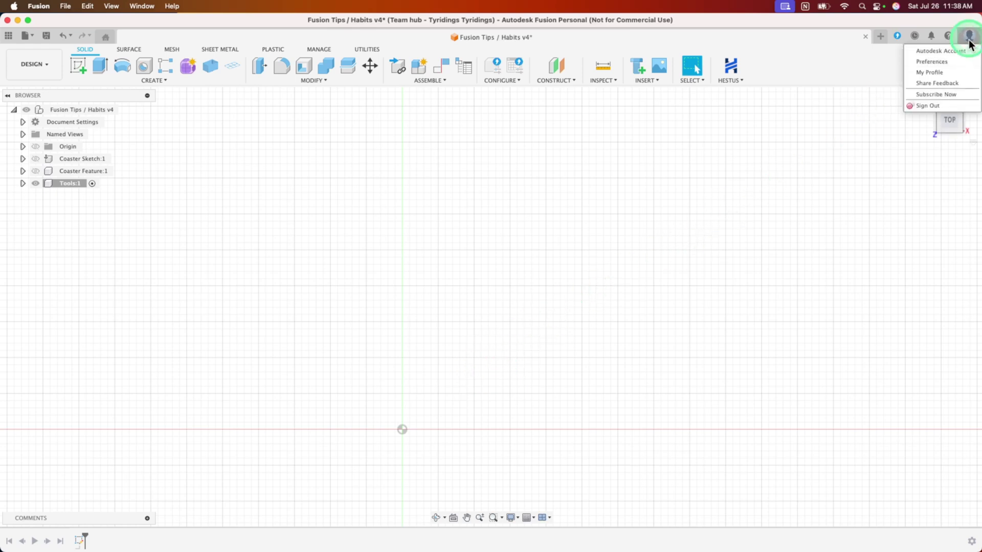
pyautogui.click(944, 62)
pyautogui.click(256, 336)
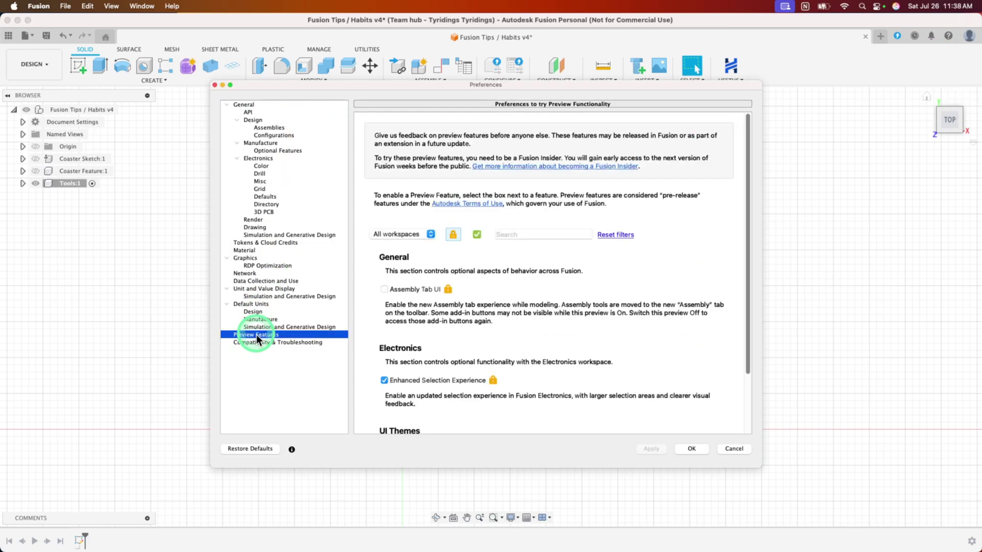
pyautogui.scroll(-3, 691, 270)
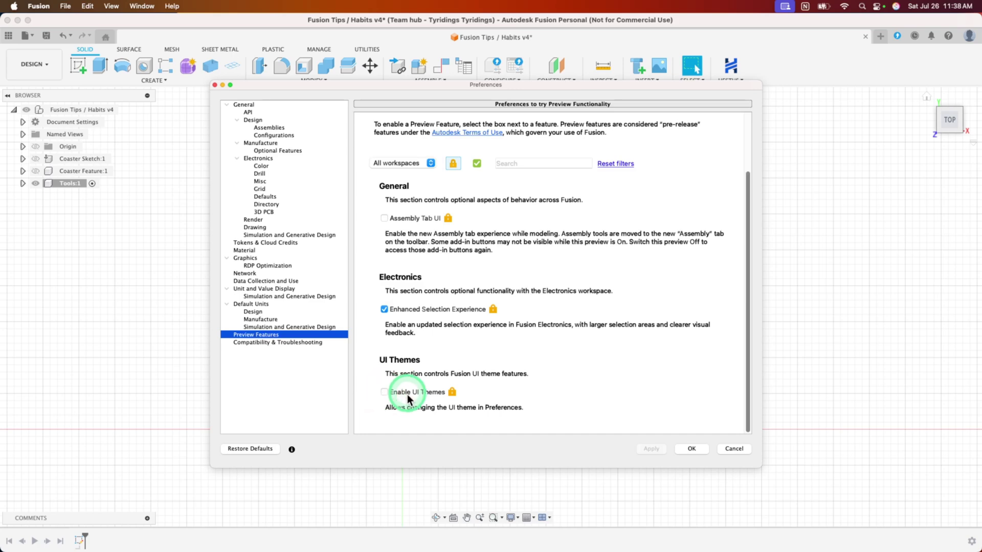
pyautogui.click(384, 392)
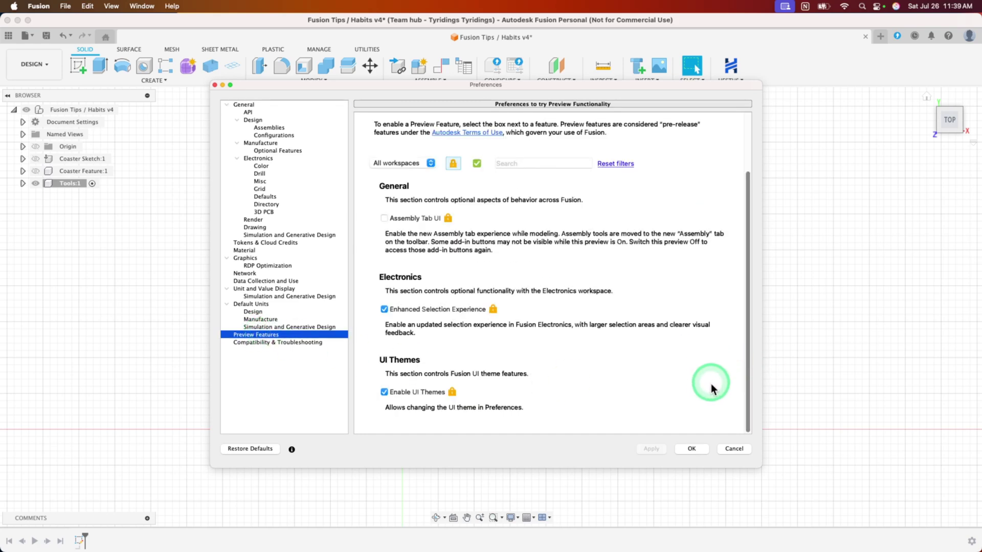
pyautogui.click(691, 448)
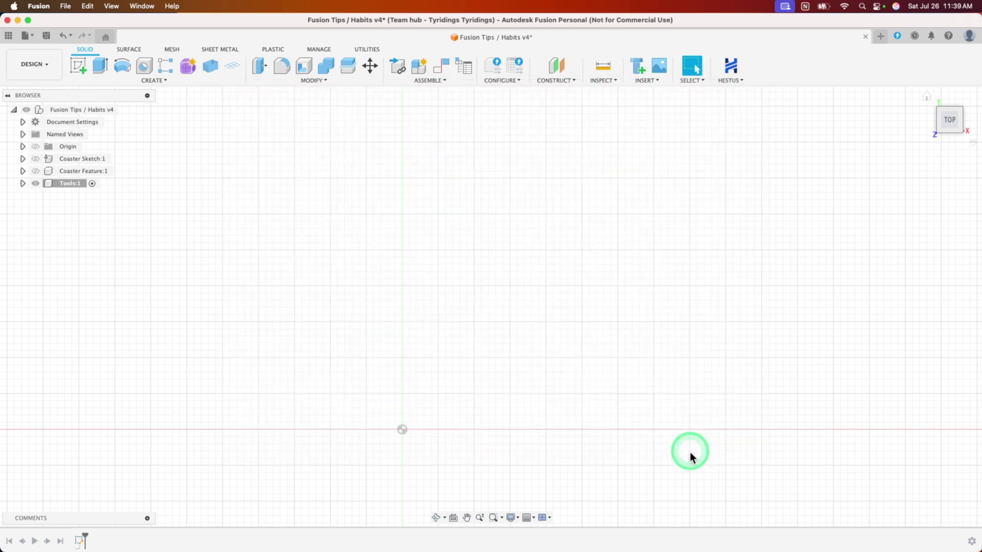
# Set the interface theme to Dark Blue in the general preferences and apply it
pyautogui.click(969, 36)
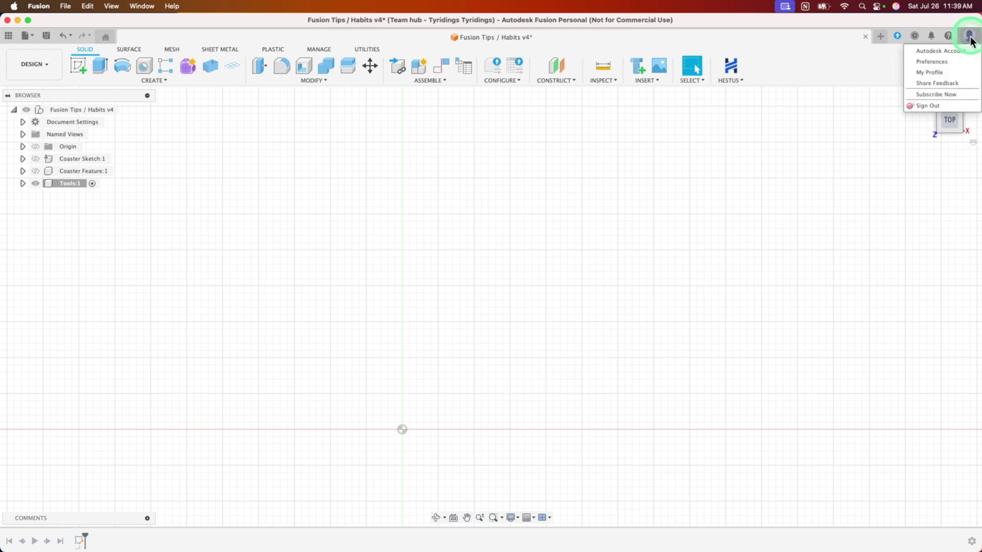
pyautogui.click(933, 62)
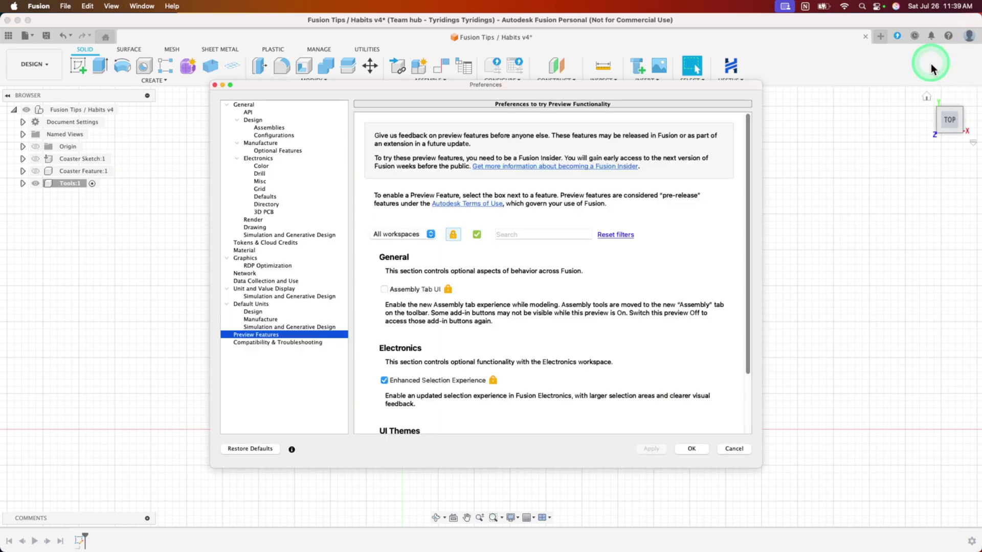
pyautogui.click(240, 105)
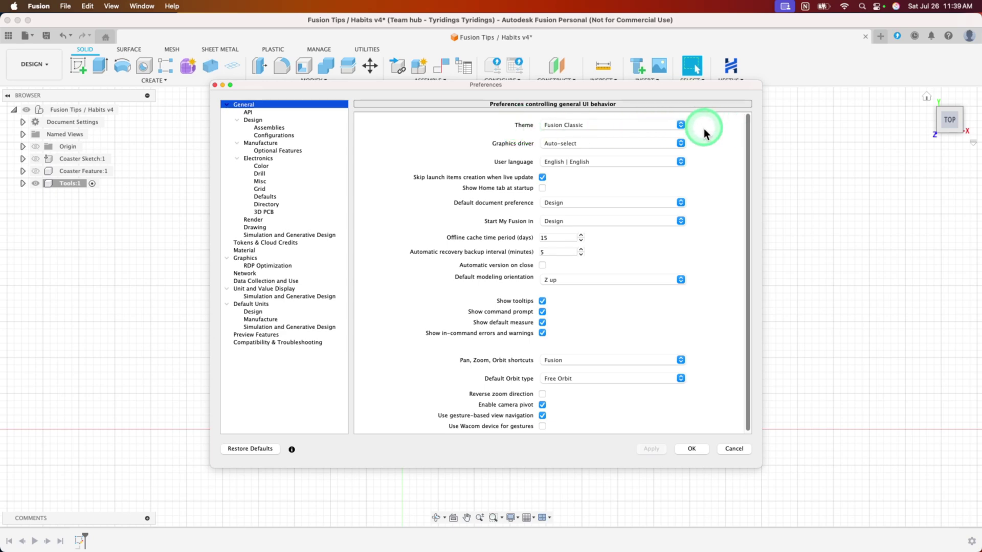
pyautogui.click(666, 126)
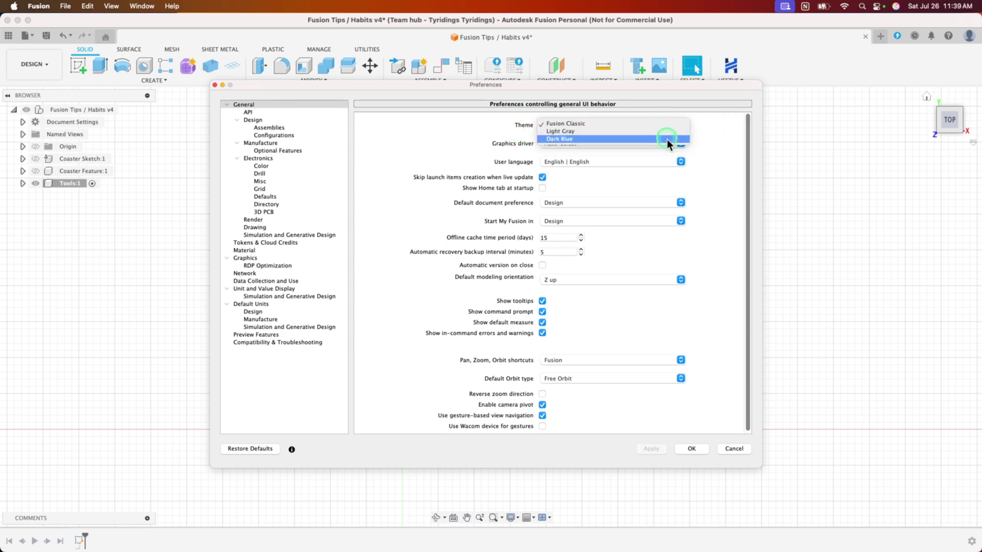
pyautogui.click(667, 139)
pyautogui.click(662, 449)
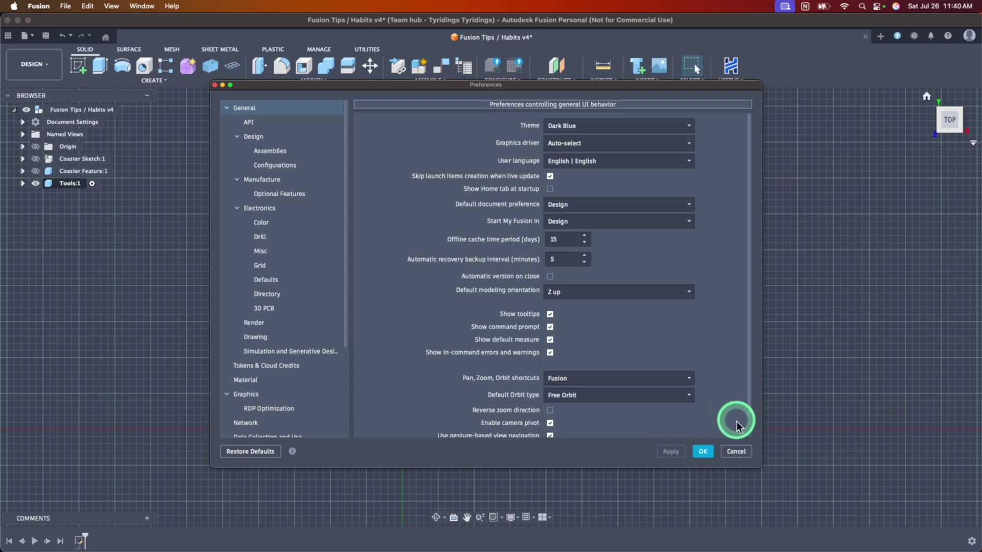
pyautogui.click(703, 452)
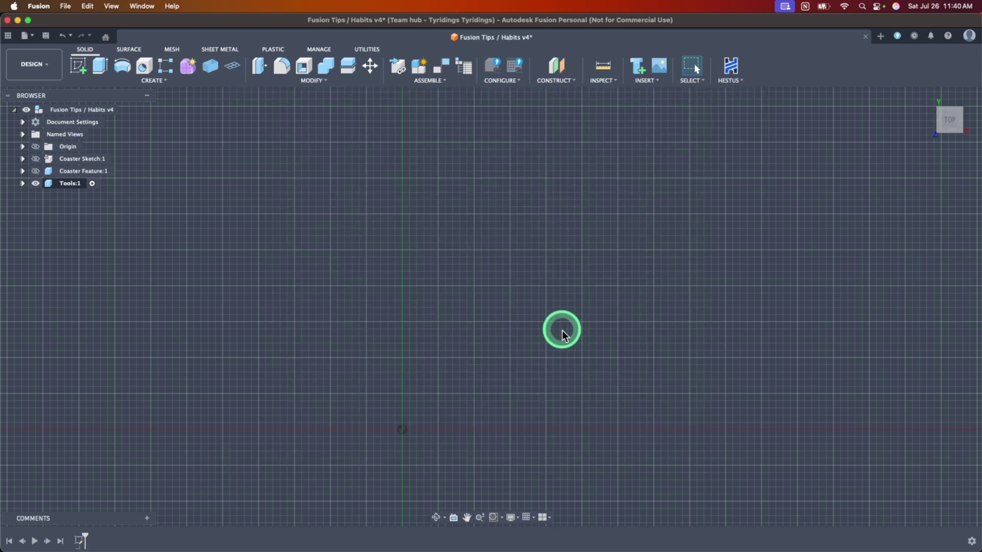